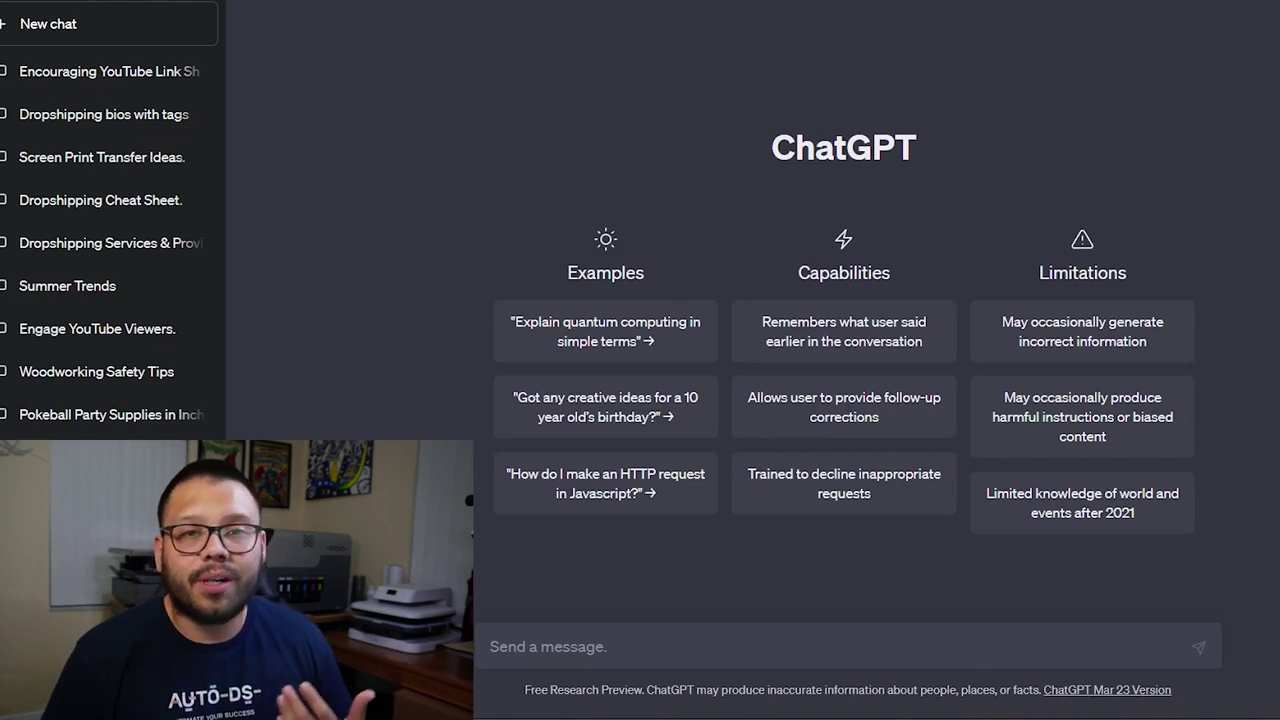
- Ask ChatGPT what some good dropshipping products for Halloween are
{"action": "left_click", "coordinate": [848, 645]}
{"action": "type", "text": "What are some good dr"}
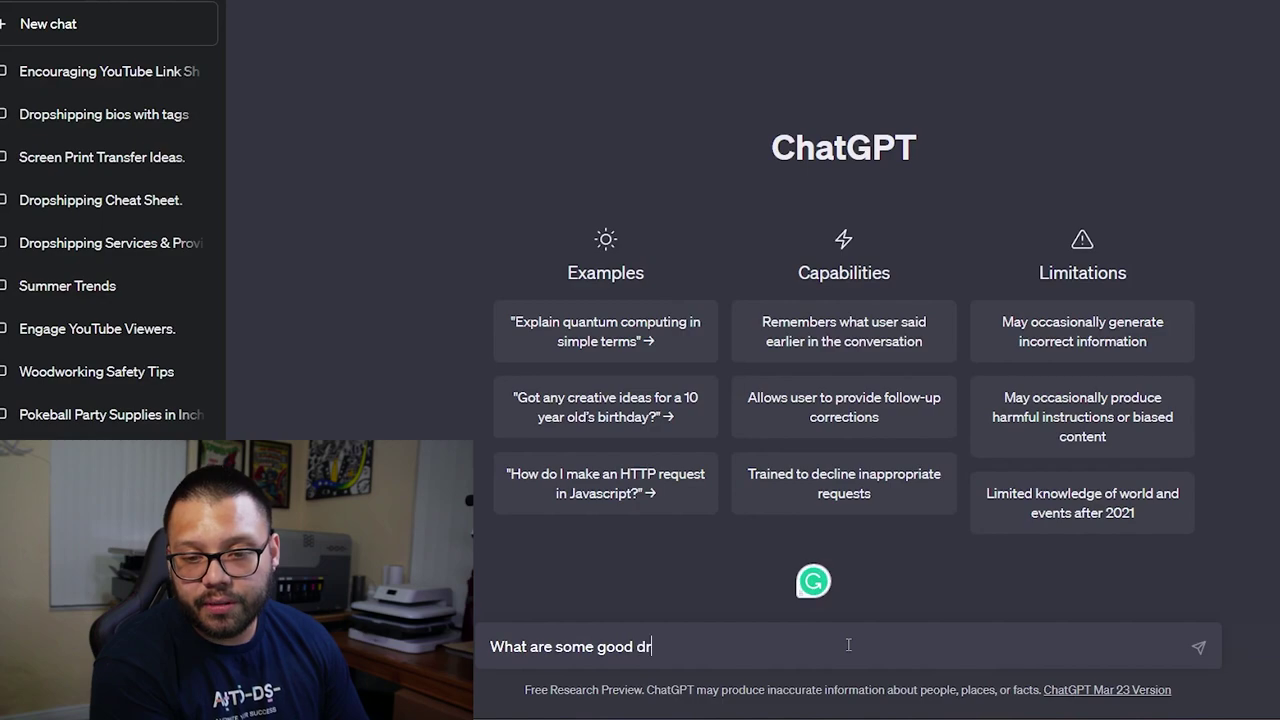
{"action": "type", "text": "opshipping pro"}
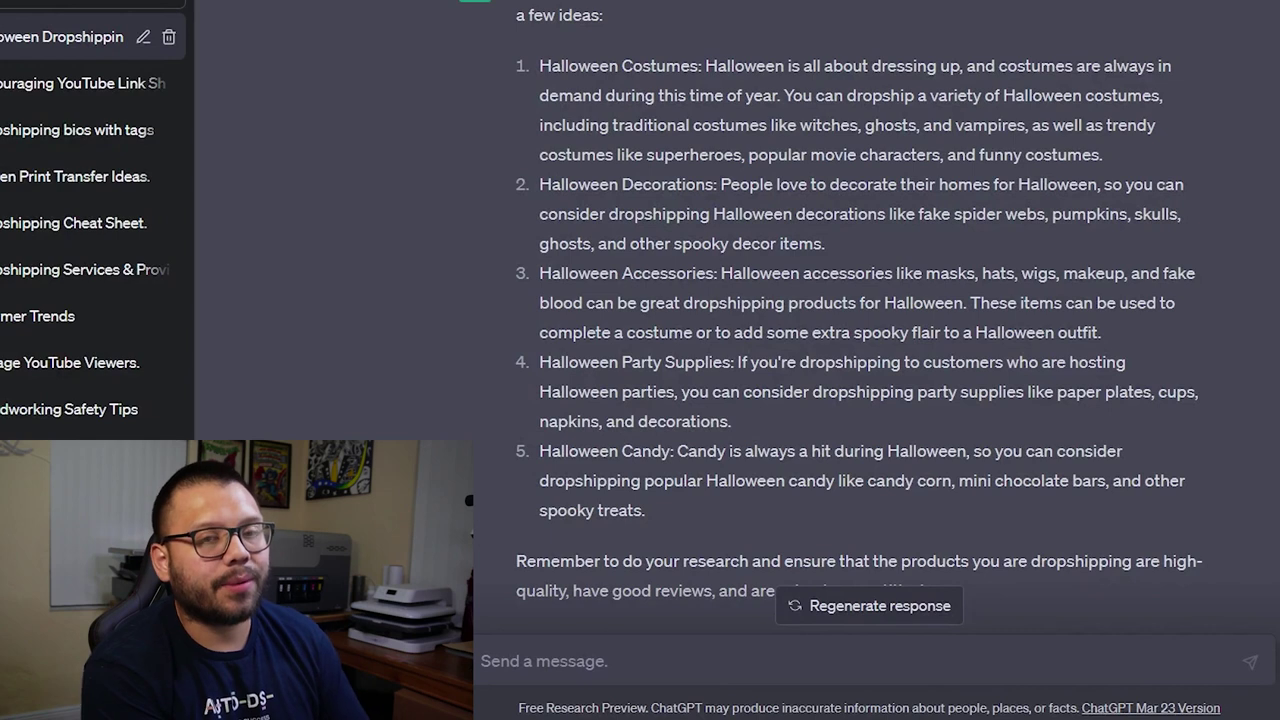
- Ask which products are good to dropship in the Halloween Accessories category
{"action": "left_click", "coordinate": [710, 665]}
{"action": "type", "text": "What products are good to dropship in the Halloween Accessorie"}
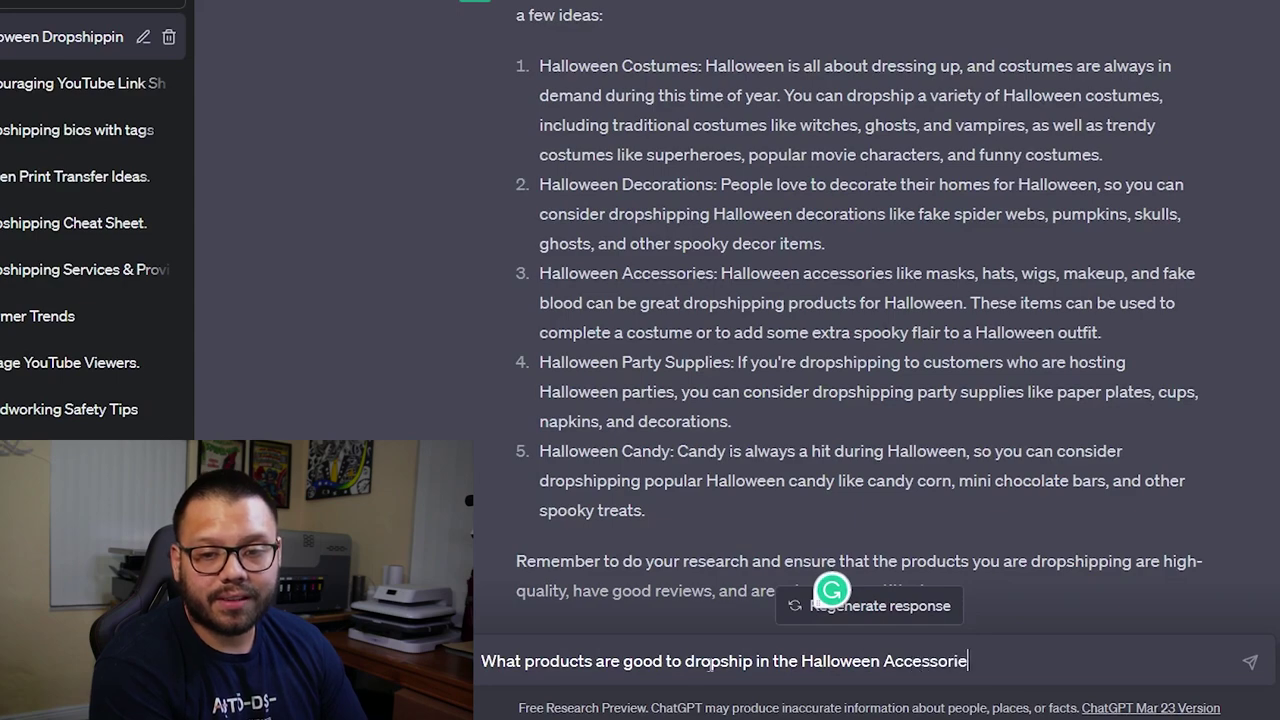
{"action": "type", "text": "ategory"}
{"action": "key", "text": "Return"}
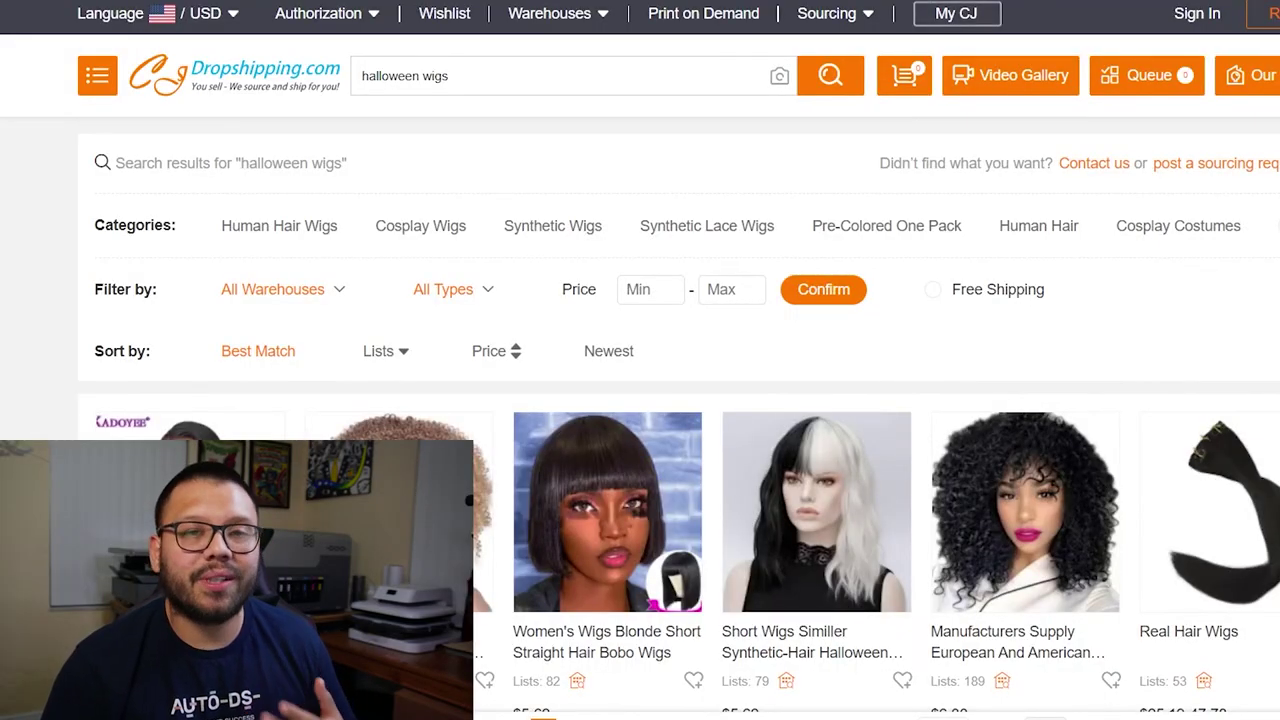
- Open the half-black, half-white Short Wigs product from the "halloween wigs" results on CJdropshipping
{"action": "scroll", "coordinate": [640, 400], "scroll_direction": "down", "scroll_amount": 3}
{"action": "scroll", "coordinate": [828, 330], "scroll_direction": "up", "scroll_amount": 1}
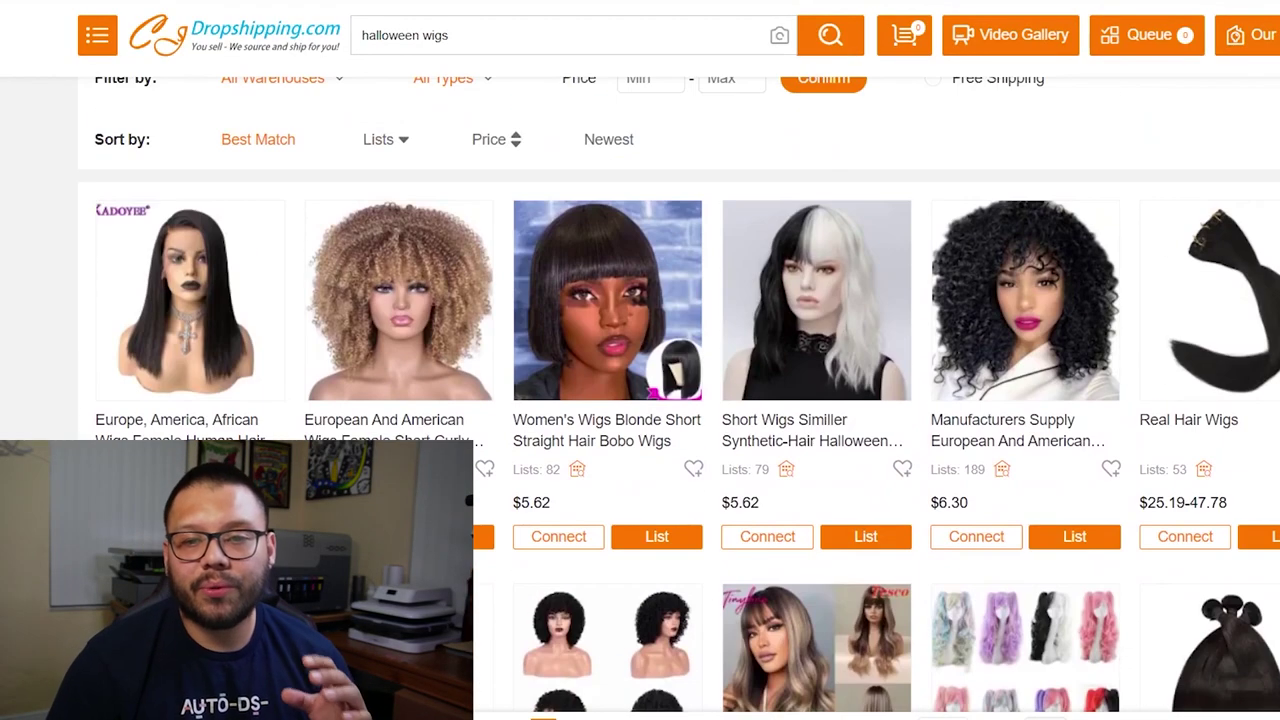
{"action": "left_click", "coordinate": [828, 328]}
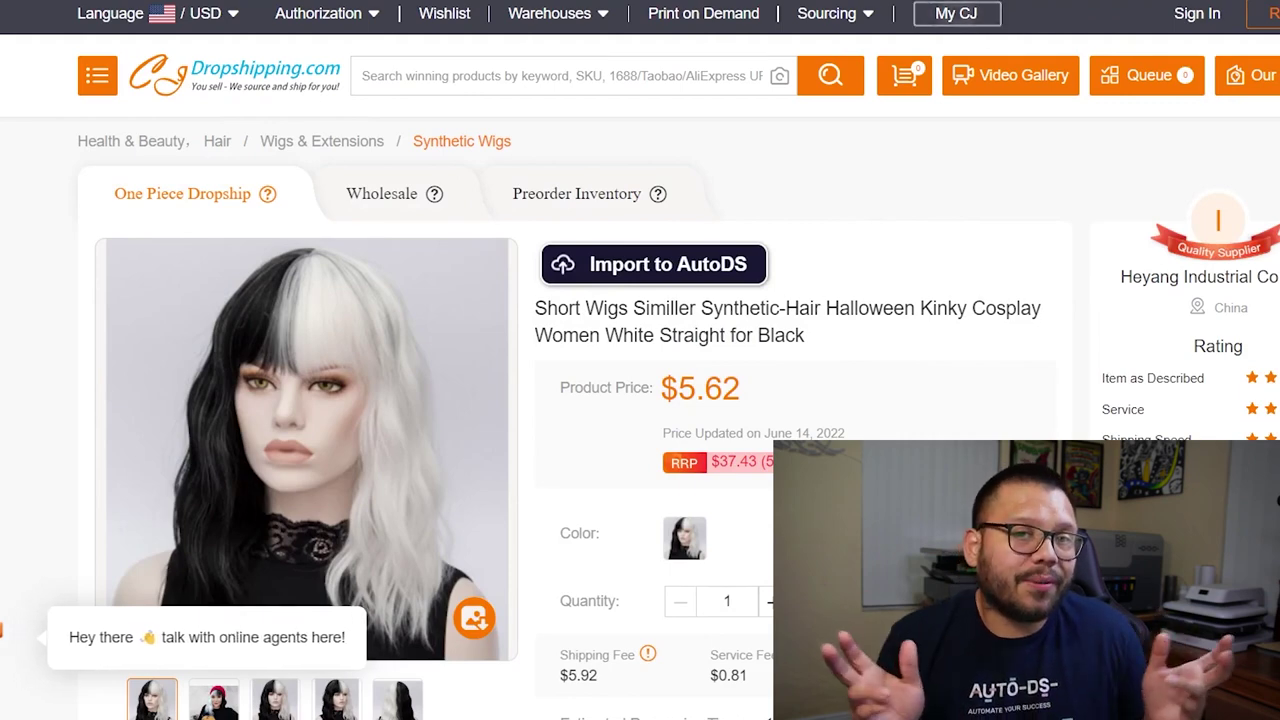
- Copy the wig's page URL, switch to AutoDS and add it as a single product opened for quick editing
{"action": "left_click", "coordinate": [447, 14]}
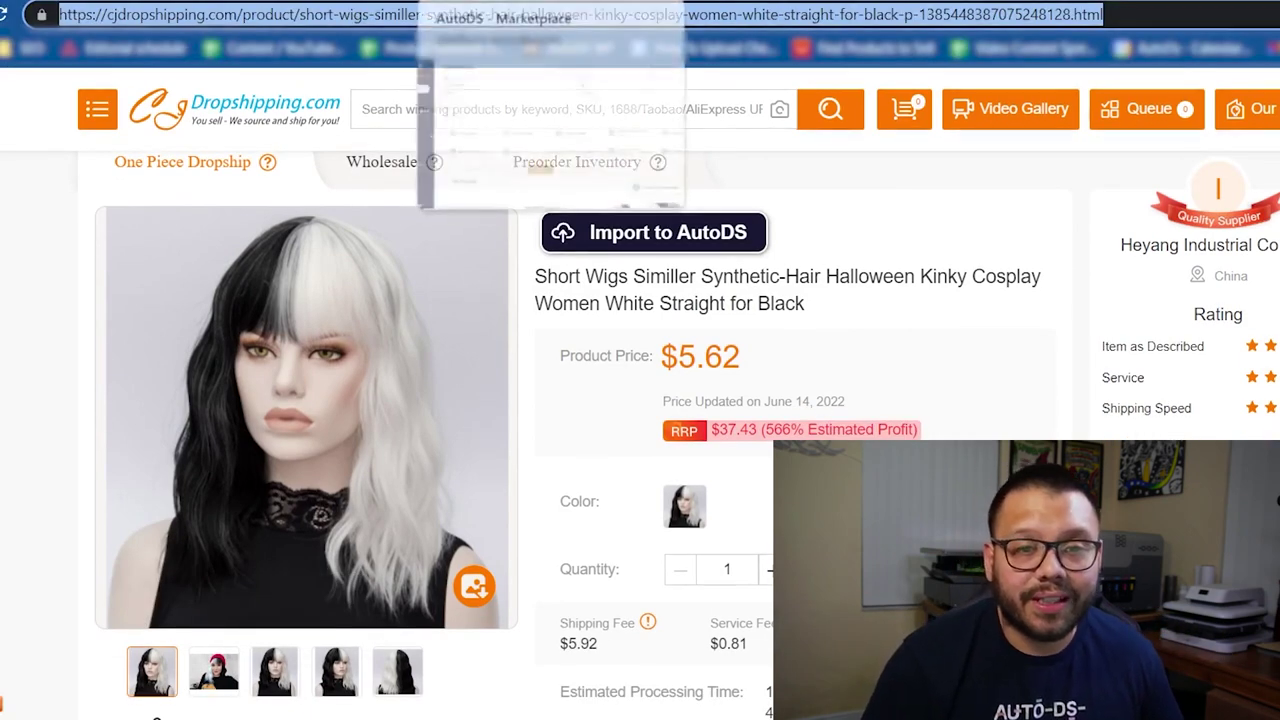
{"action": "left_click", "coordinate": [545, 47]}
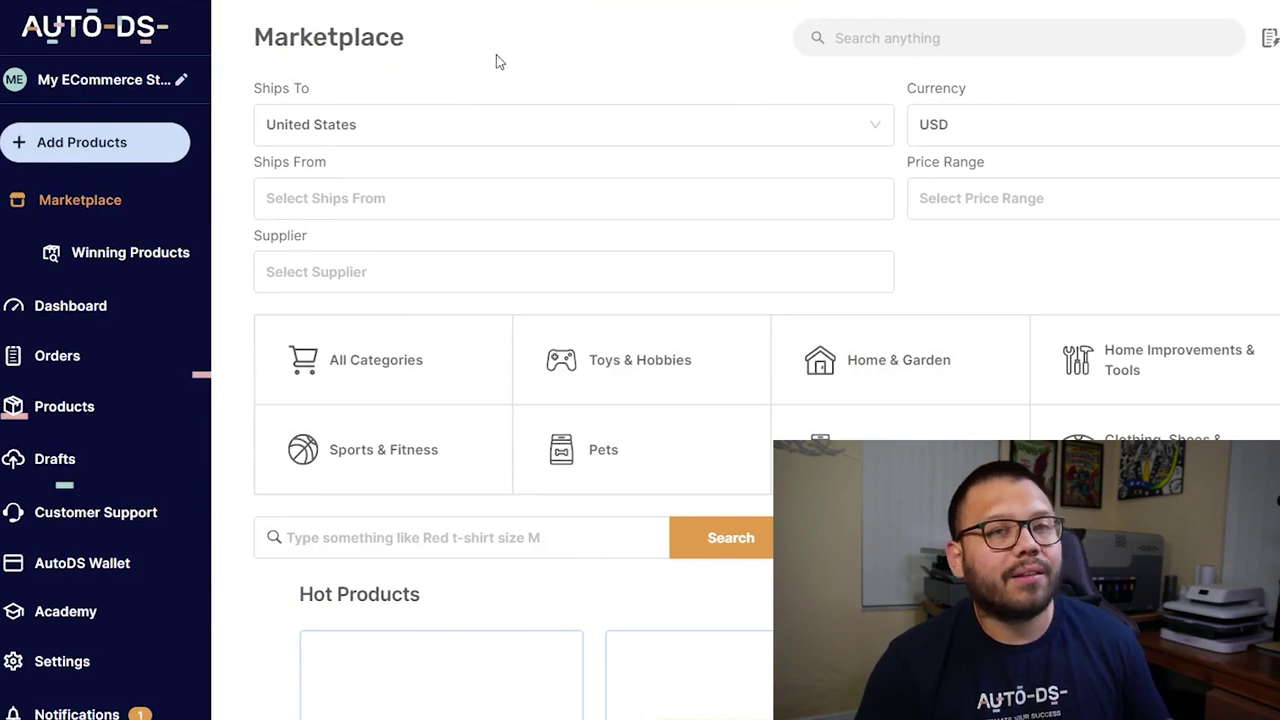
{"action": "left_click", "coordinate": [52, 142]}
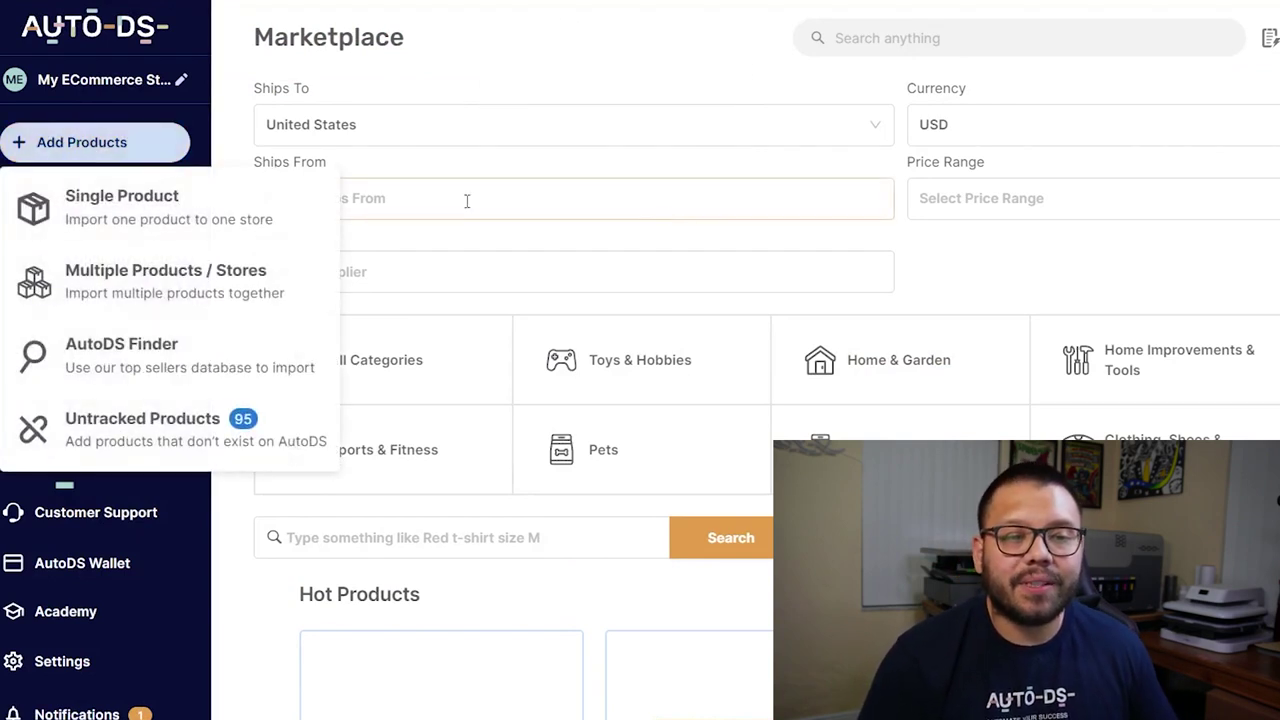
{"action": "left_click", "coordinate": [170, 218]}
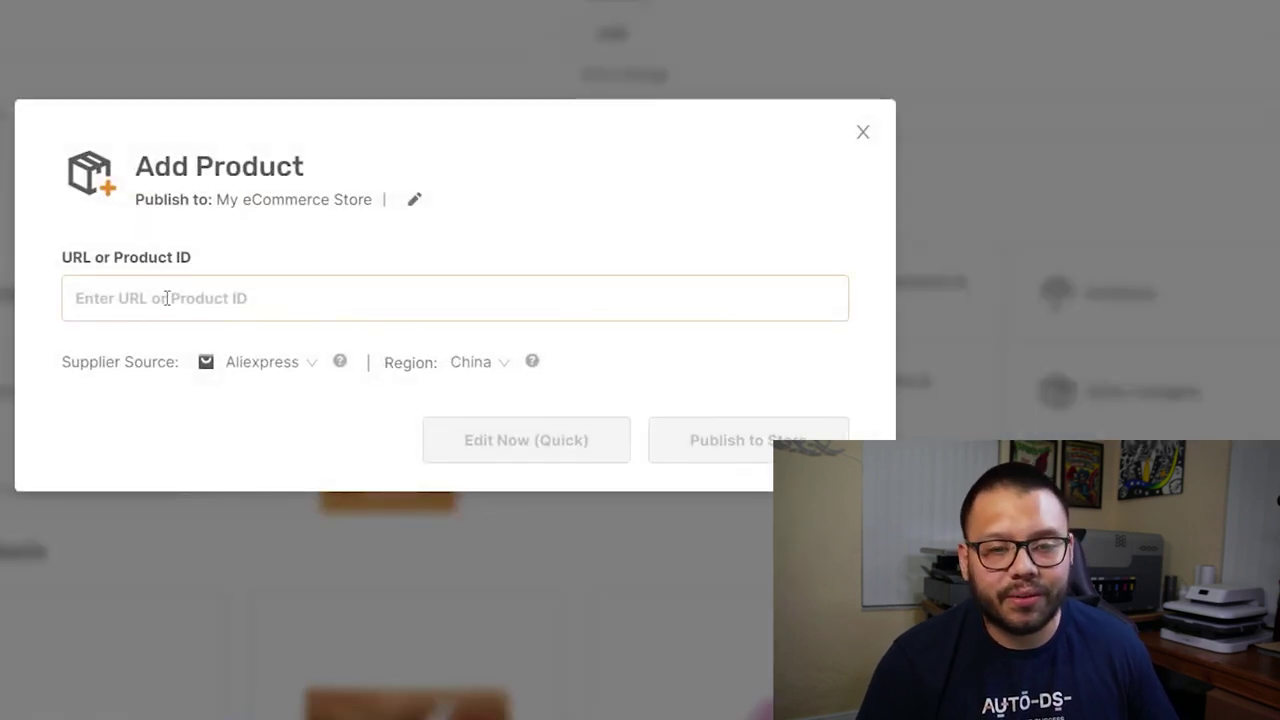
{"action": "key", "text": "ctrl+v"}
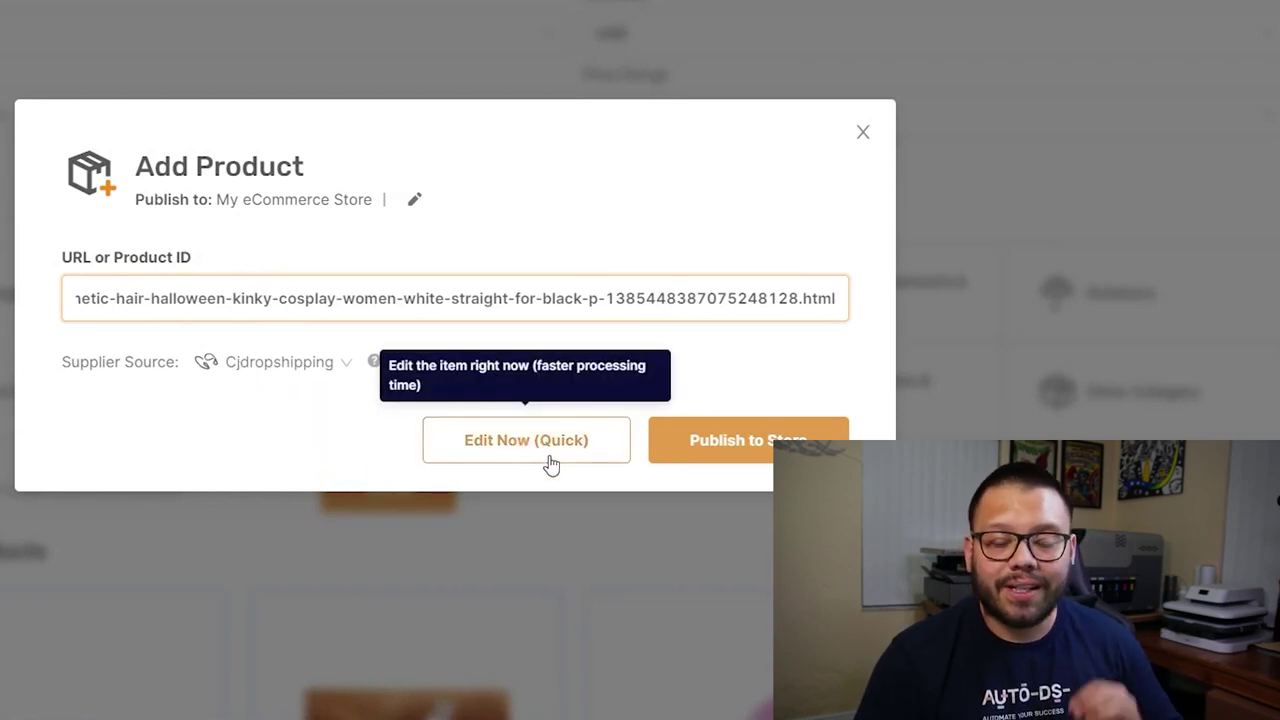
{"action": "left_click", "coordinate": [497, 443]}
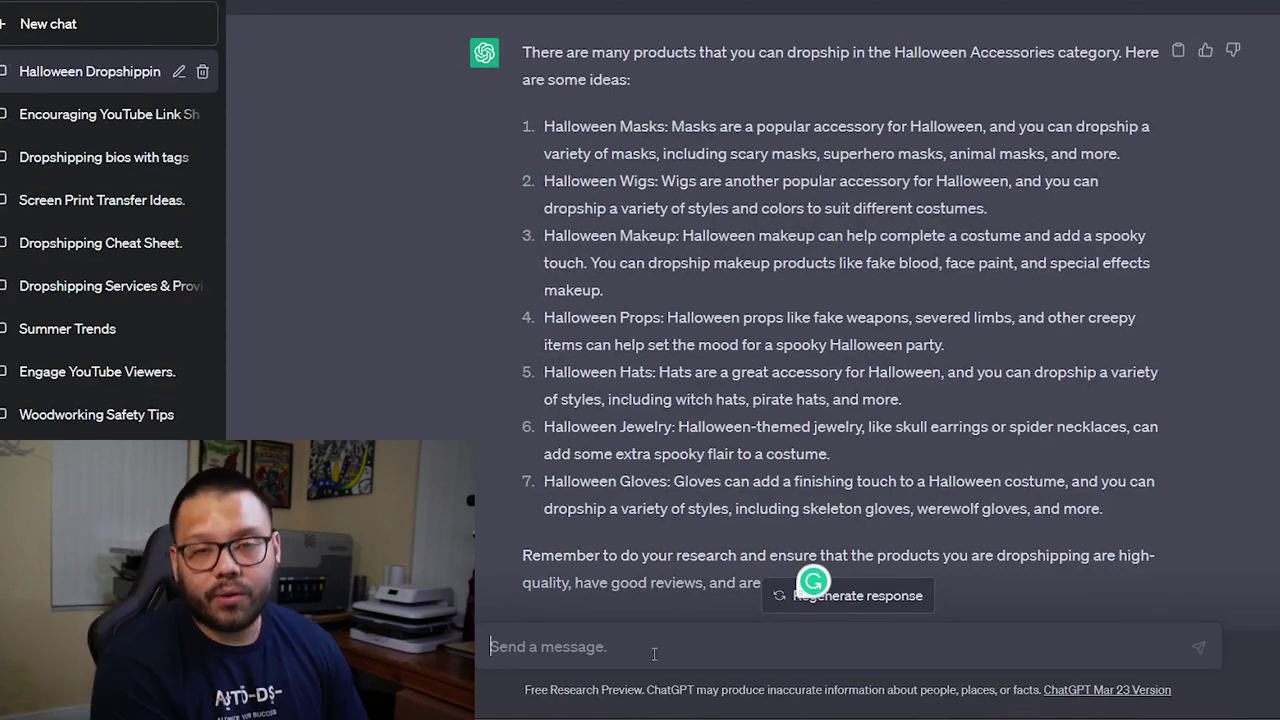
- Switch to ChatGPT and request a product title for a wig that is half black and half white
{"action": "type", "text": "Gi"}
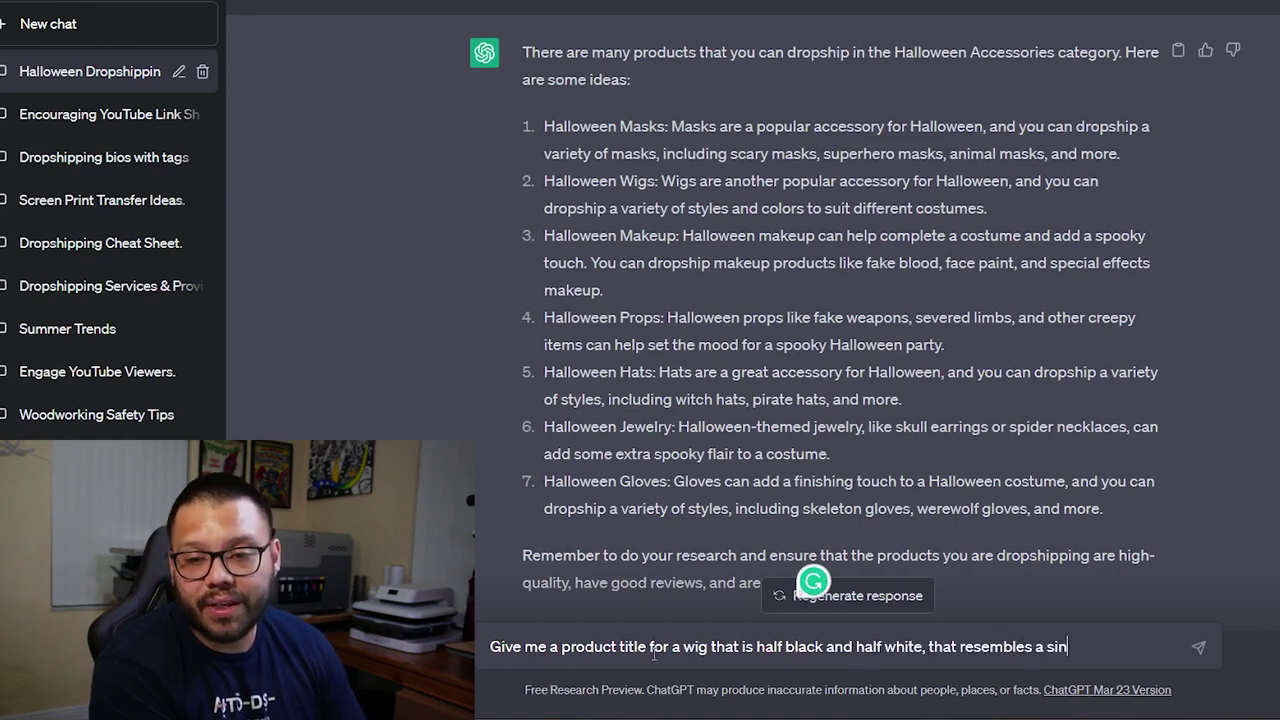
{"action": "key", "text": "Return"}
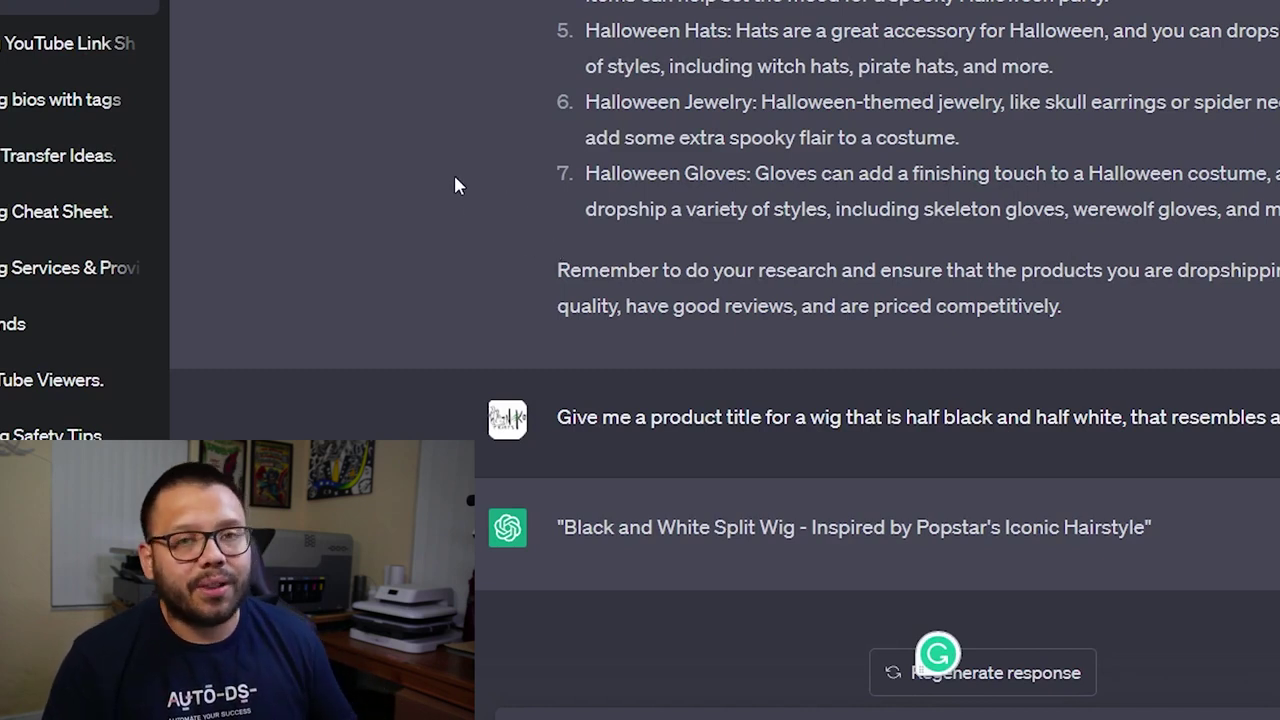
- Copy the suggested title and replace the AutoDS product title with "Black and White Split Wig - Inspired by Popstar's Iconic Hairstyle"
{"action": "left_click_drag", "start_coordinate": [1146, 527], "coordinate": [564, 527]}
{"action": "key", "text": "ctrl+c"}
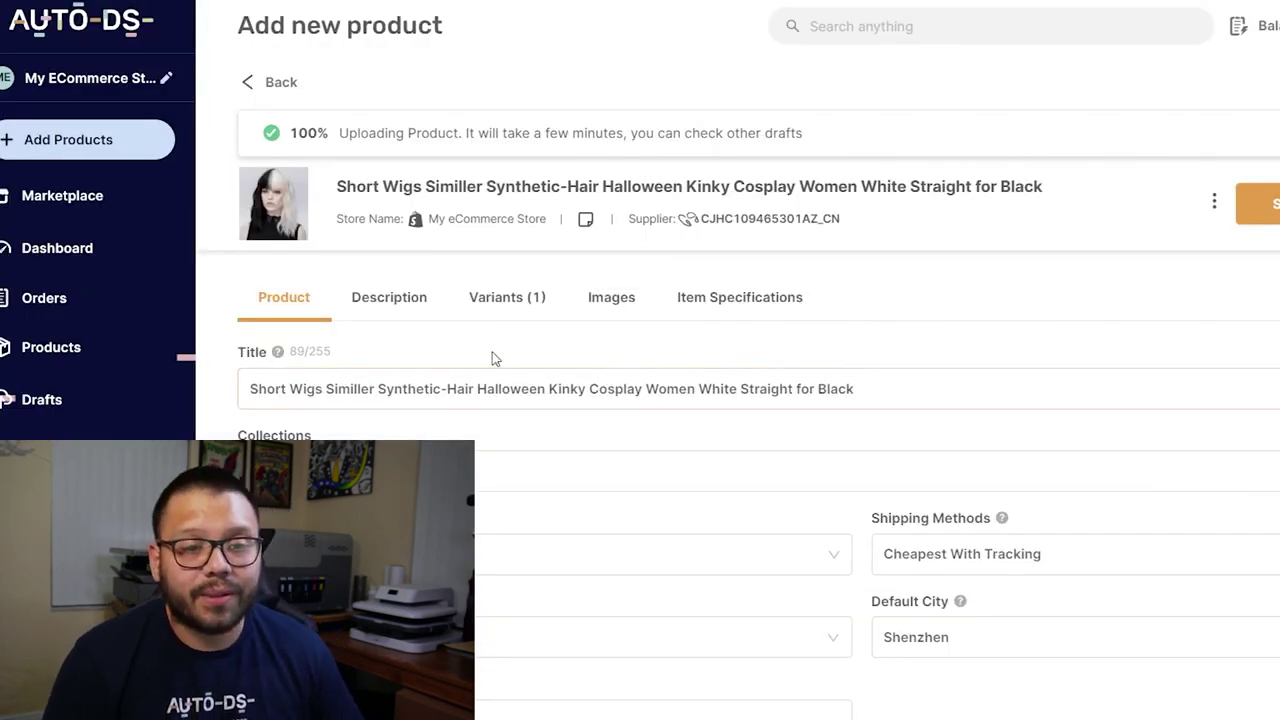
{"action": "triple_click", "coordinate": [872, 405]}
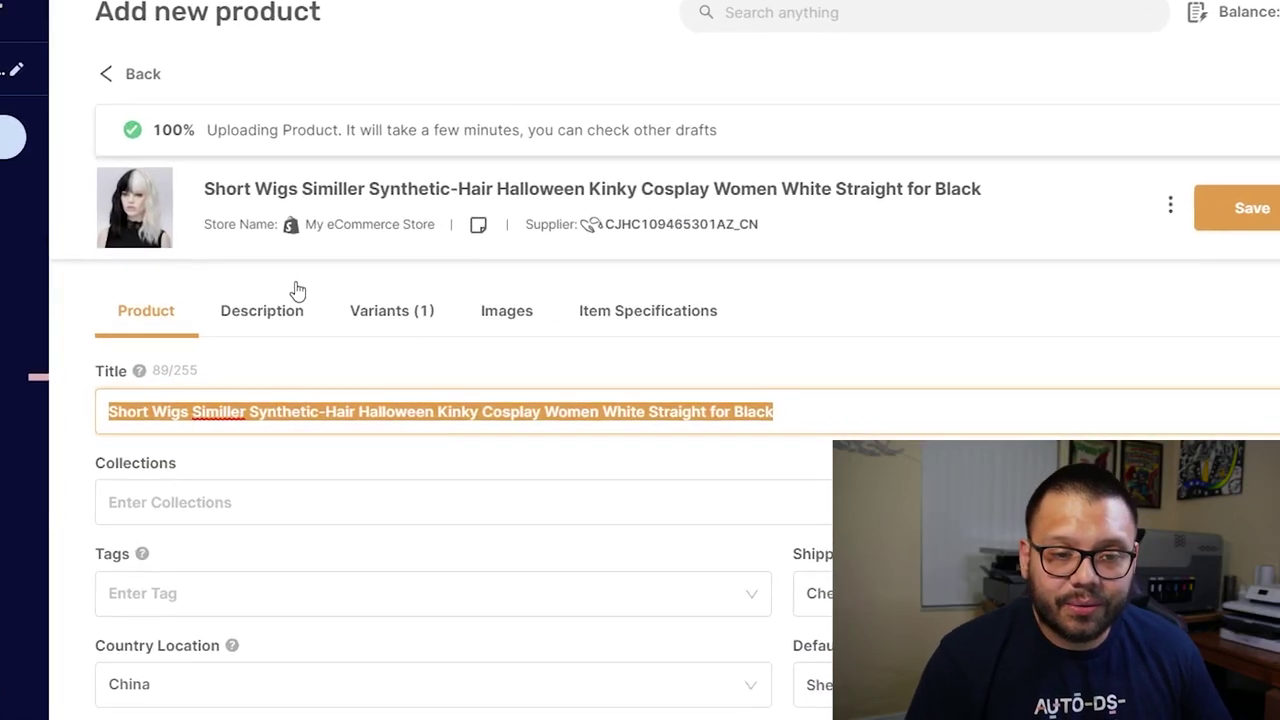
{"action": "key", "text": "ctrl+v"}
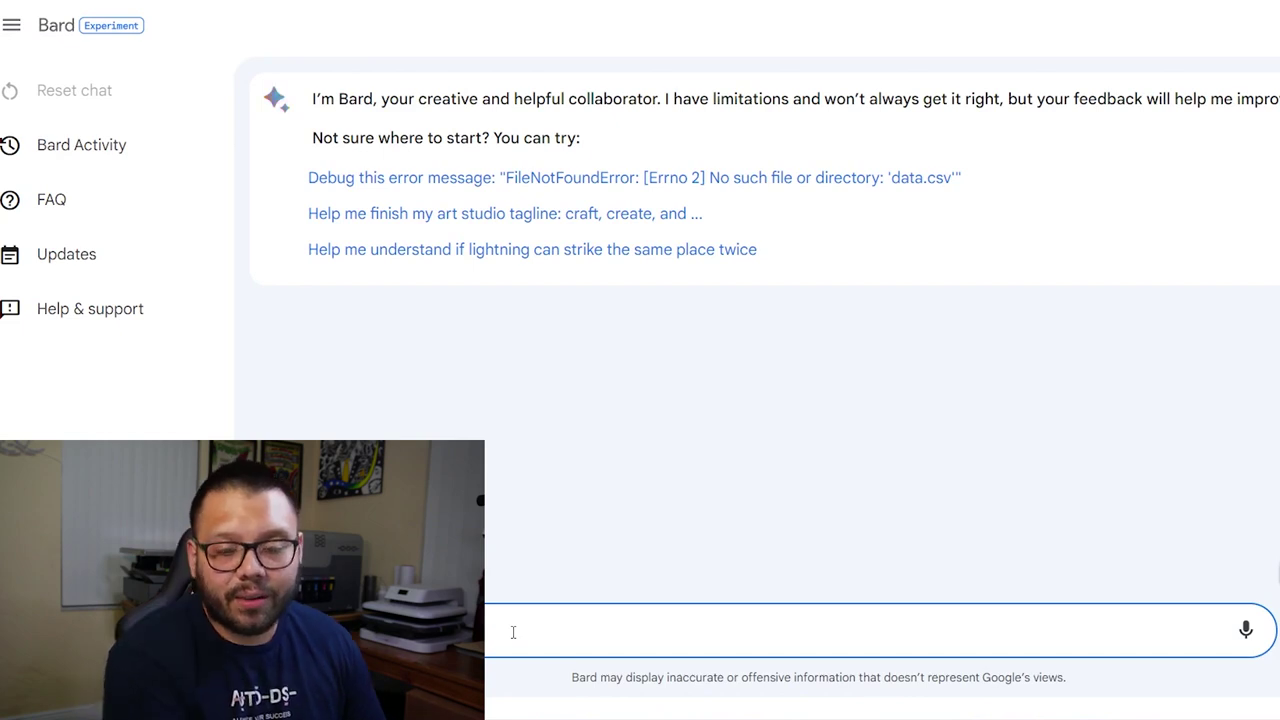
- Ask Bard for a product description for "a Black and White Split Wig - Inspired by Popstar's Iconic Hairstyle that is used for halloween."
{"action": "type", "text": "Give me a product de"}
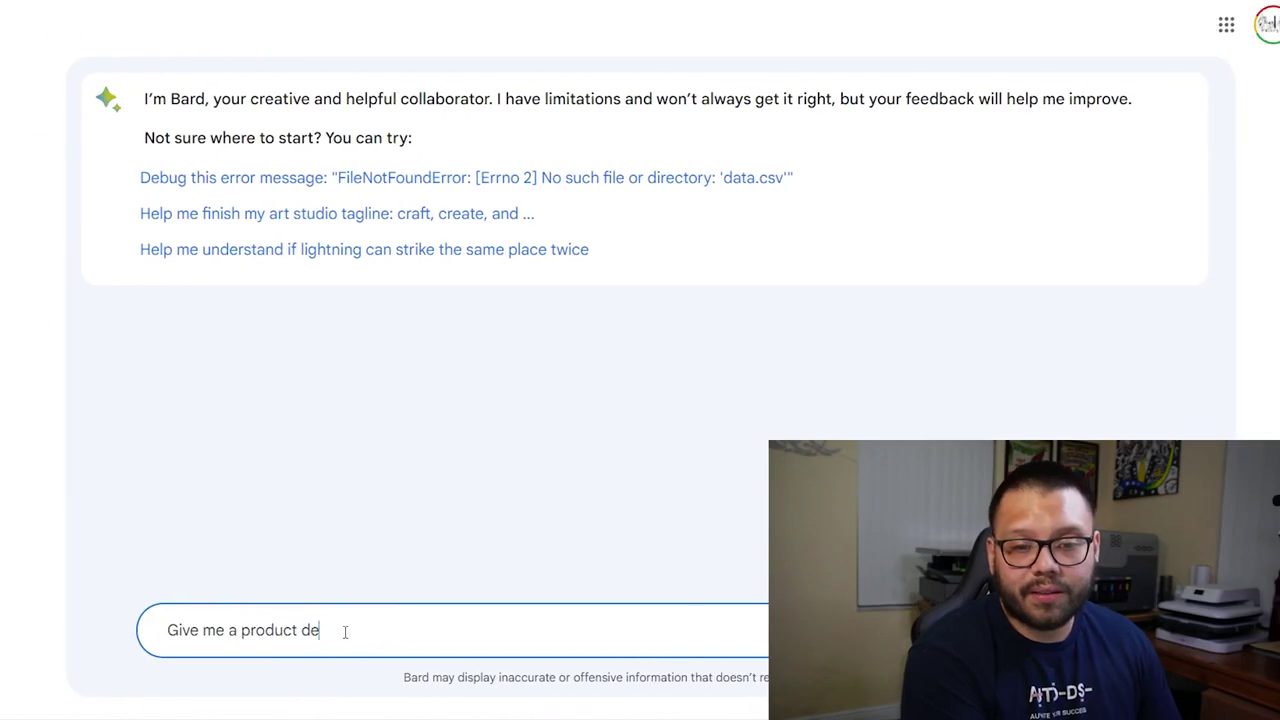
{"action": "type", "text": "scription for"}
{"action": "key", "text": "ctrl+v"}
{"action": "left_click", "coordinate": [409, 630]}
{"action": "type", "text": "a"}
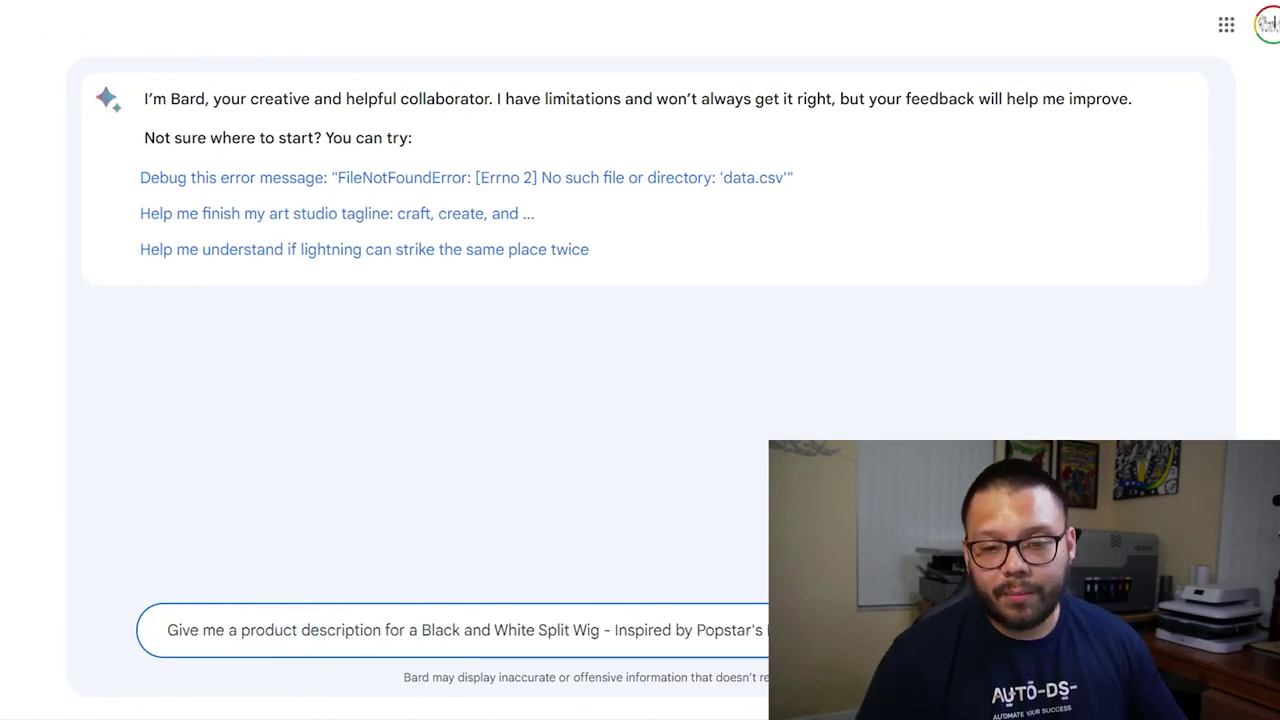
{"action": "left_click", "coordinate": [937, 630]}
{"action": "type", "text": "that is used for halloween."}
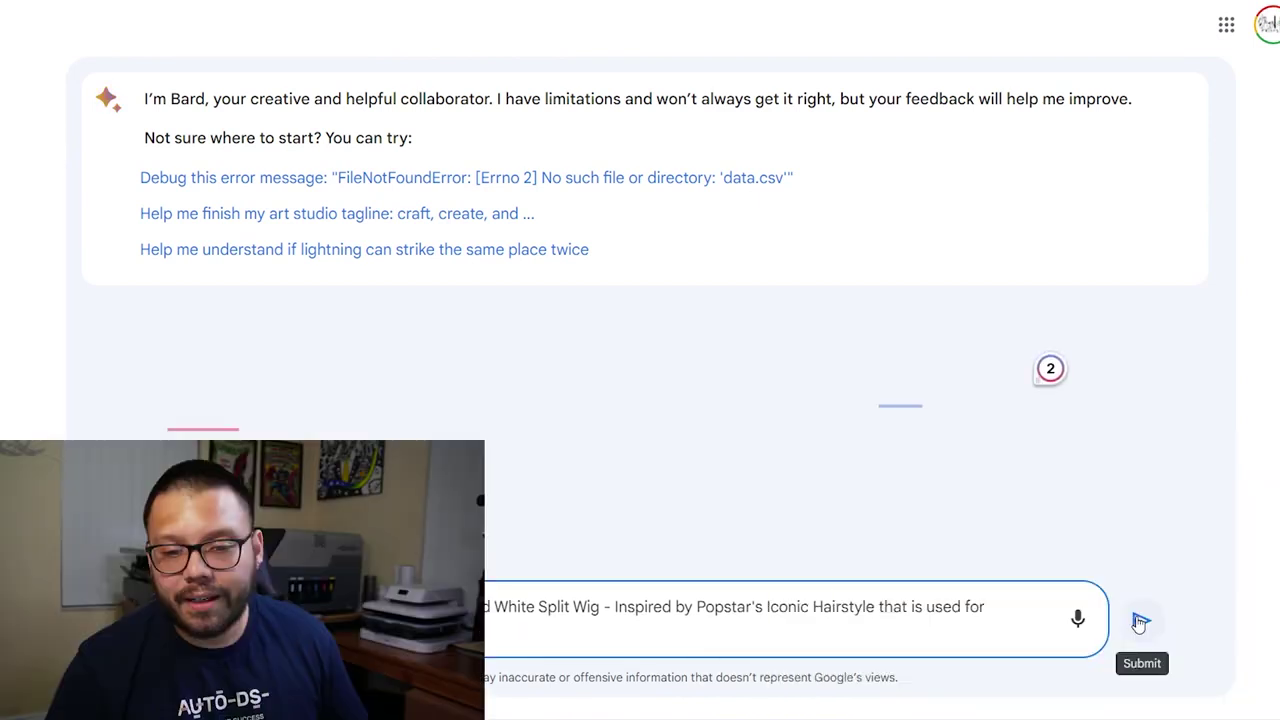
{"action": "left_click", "coordinate": [1140, 622]}
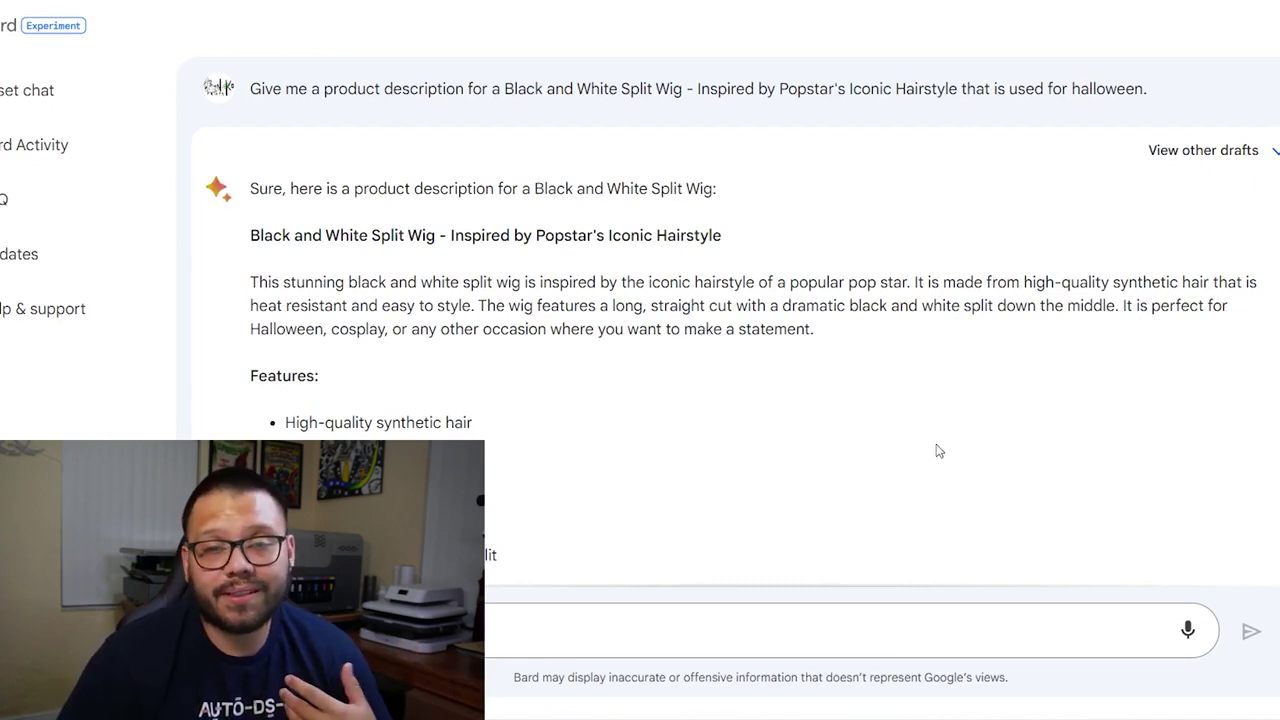
- Review Bard's answer and copy the description from the opening paragraph through the closing order line, without its title
{"action": "scroll", "coordinate": [951, 440], "scroll_direction": "down", "scroll_amount": 2}
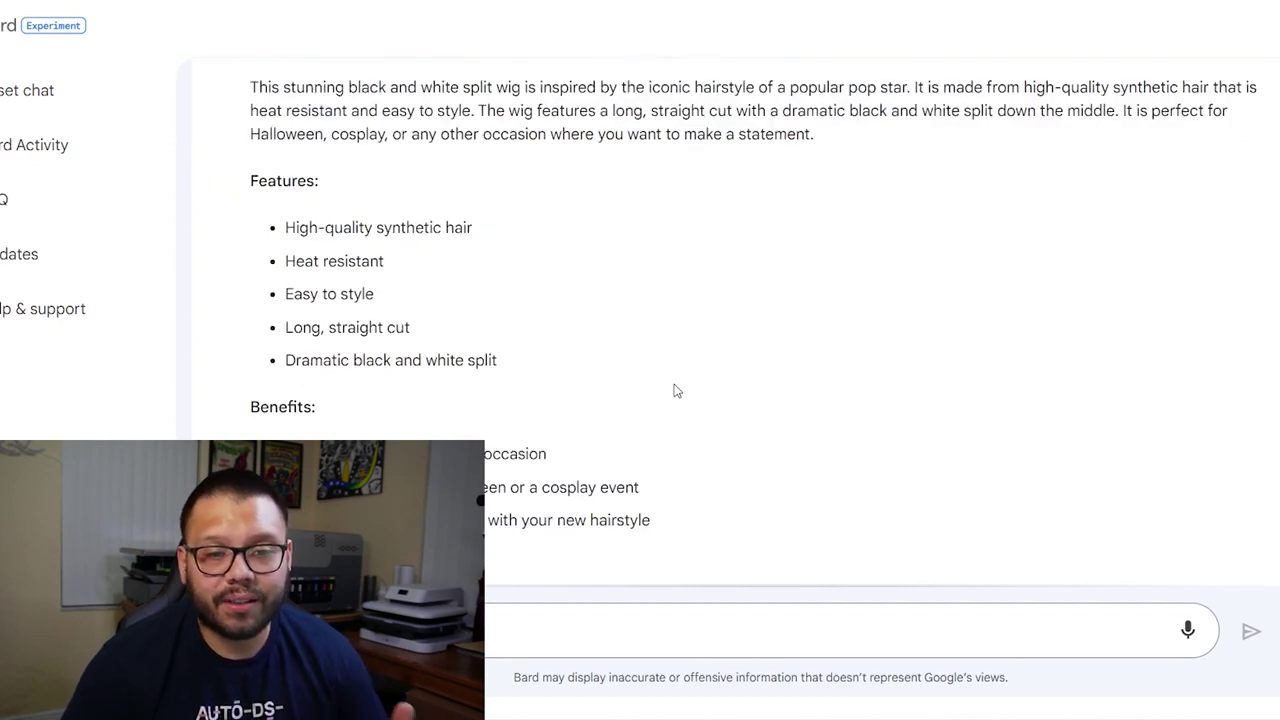
{"action": "scroll", "coordinate": [640, 320], "scroll_direction": "down", "scroll_amount": 2}
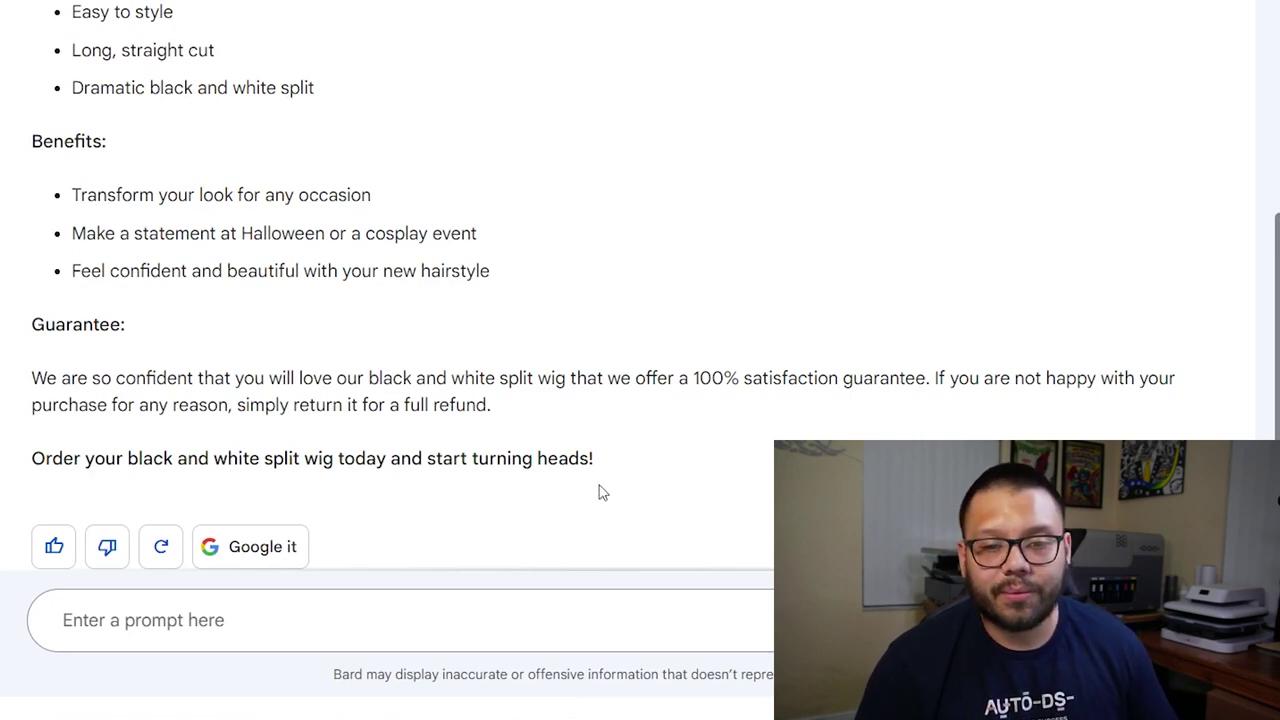
{"action": "left_click_drag", "start_coordinate": [651, 469], "coordinate": [38, 208]}
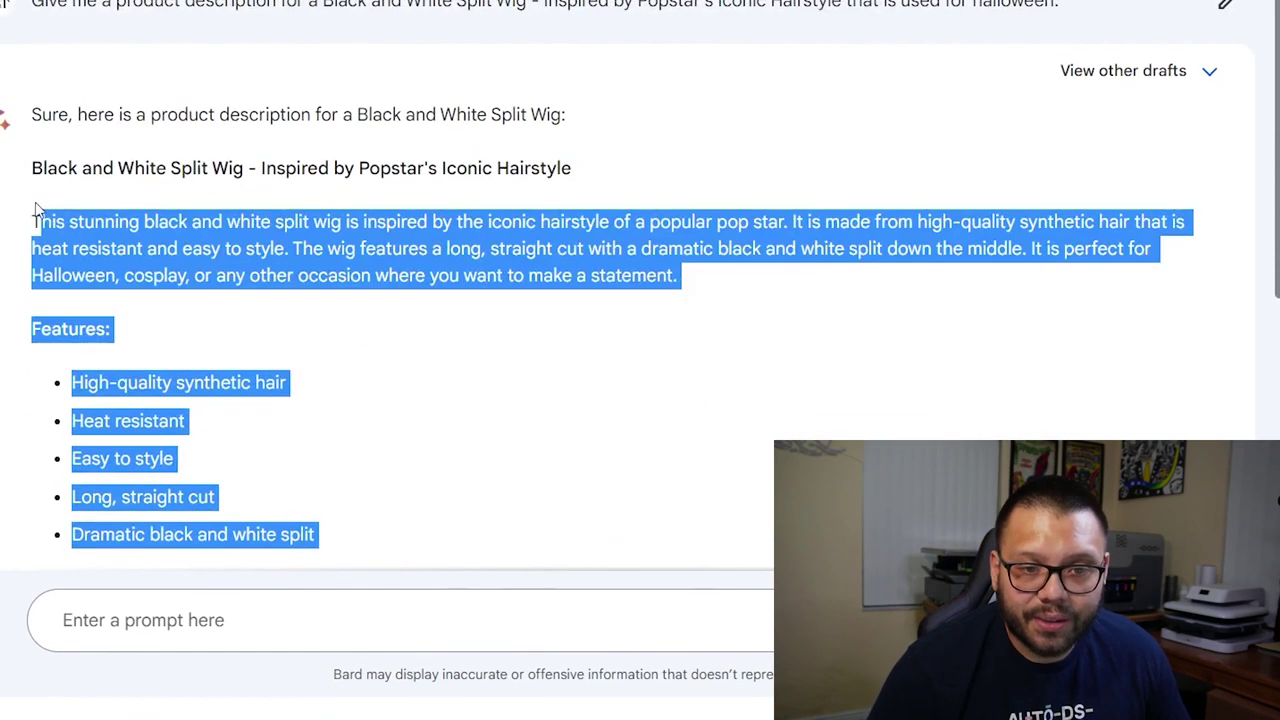
{"action": "right_click", "coordinate": [134, 240]}
{"action": "left_click", "coordinate": [194, 251]}
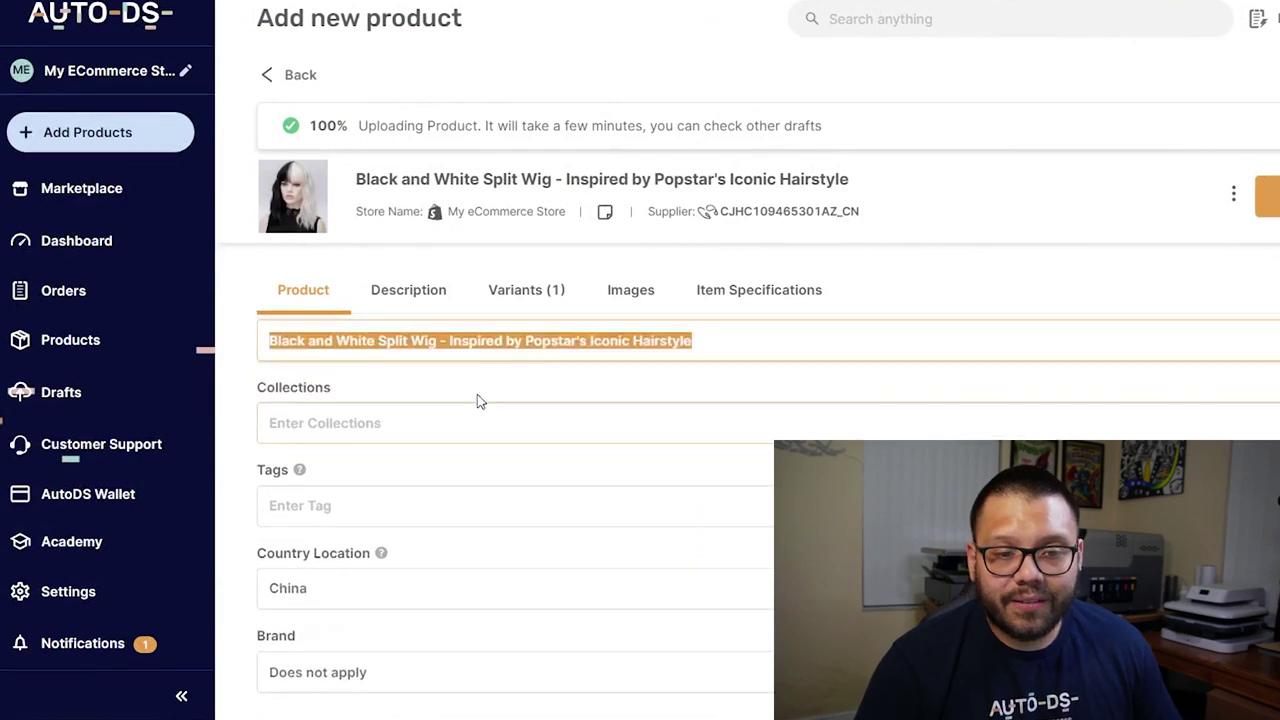
- Switch to the AutoDS product draft and replace the entire supplier description with the copied Bard text
{"action": "left_click", "coordinate": [405, 298]}
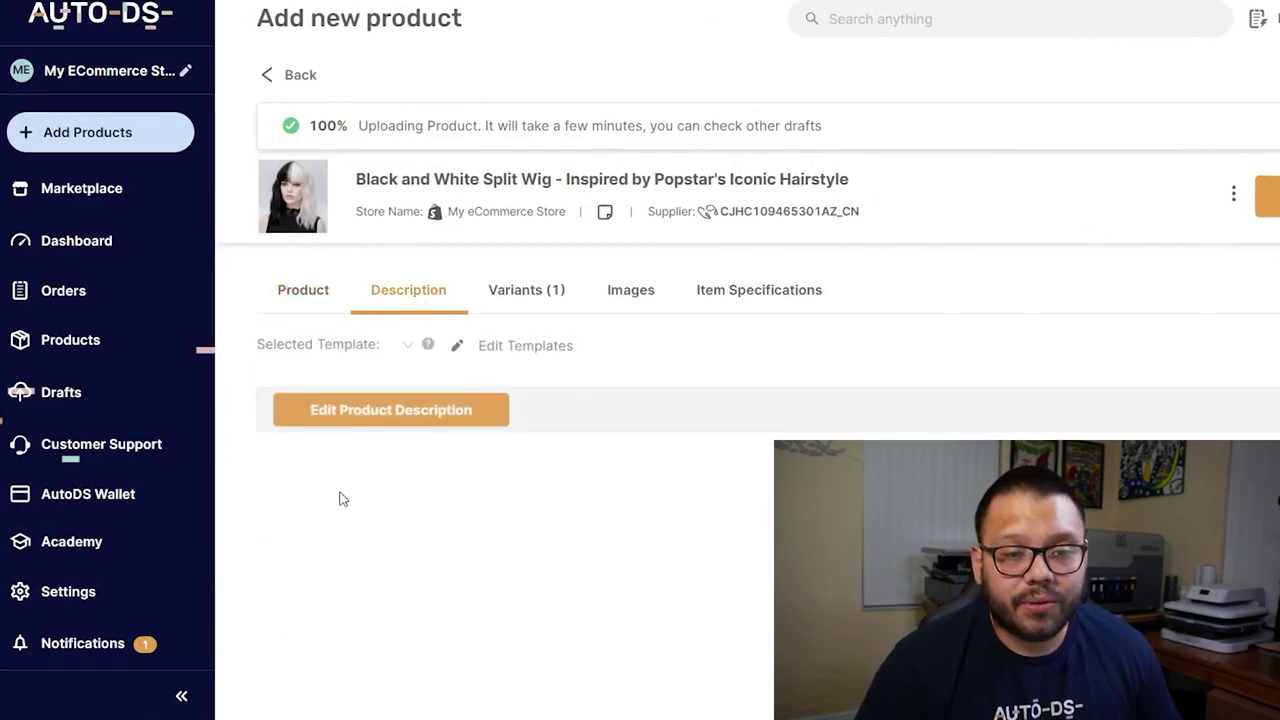
{"action": "left_click", "coordinate": [190, 416]}
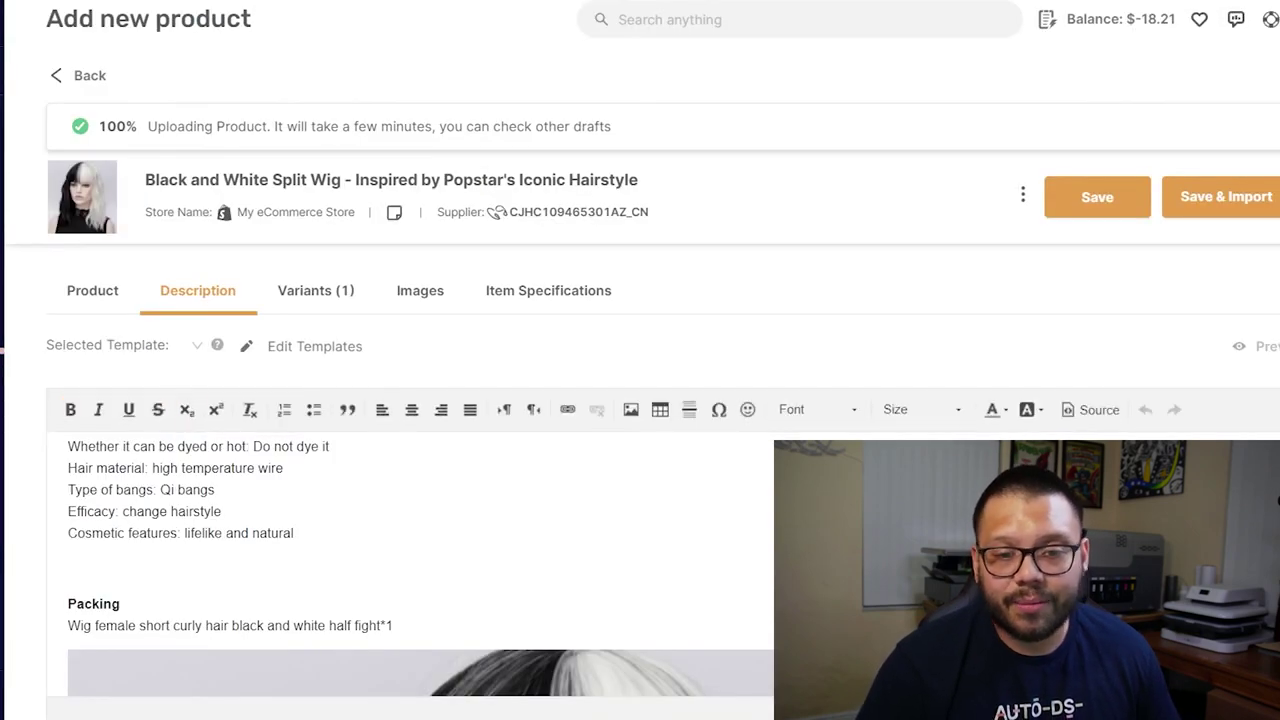
{"action": "scroll", "coordinate": [190, 500], "scroll_direction": "down", "scroll_amount": 5}
{"action": "scroll", "coordinate": [420, 560], "scroll_direction": "down", "scroll_amount": 5}
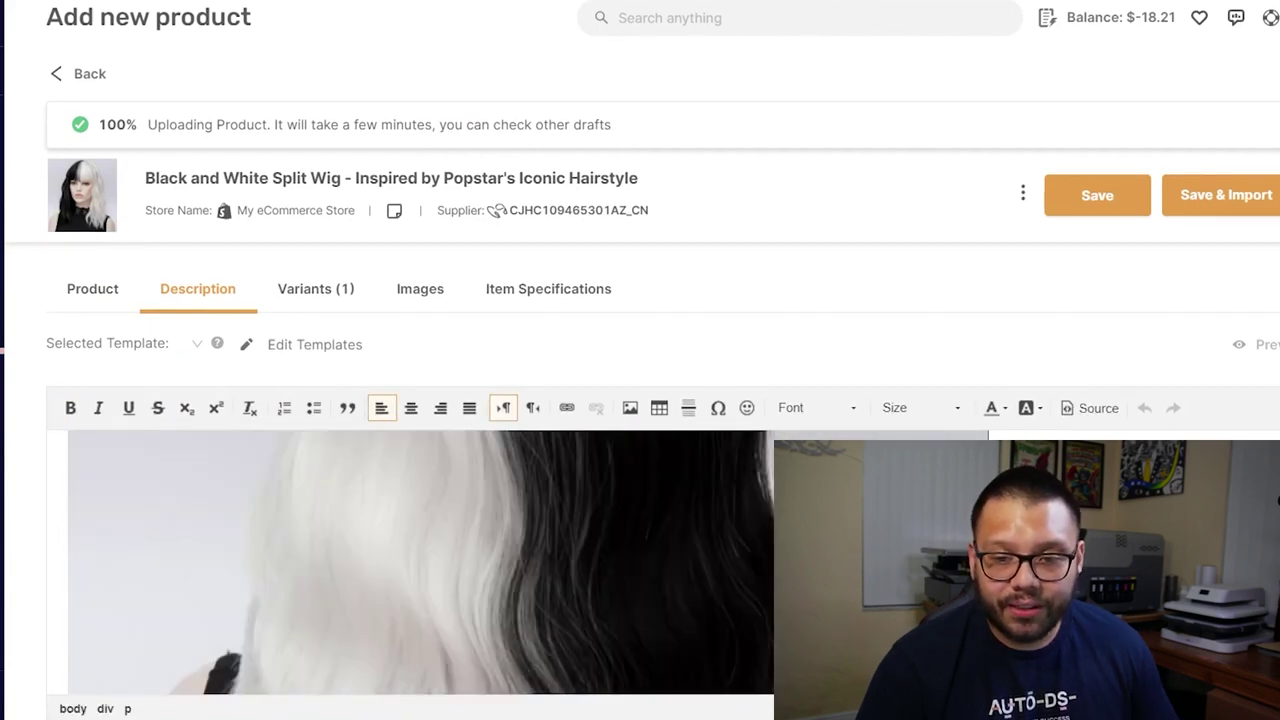
{"action": "key", "text": "ctrl+a"}
{"action": "key", "text": "Delete"}
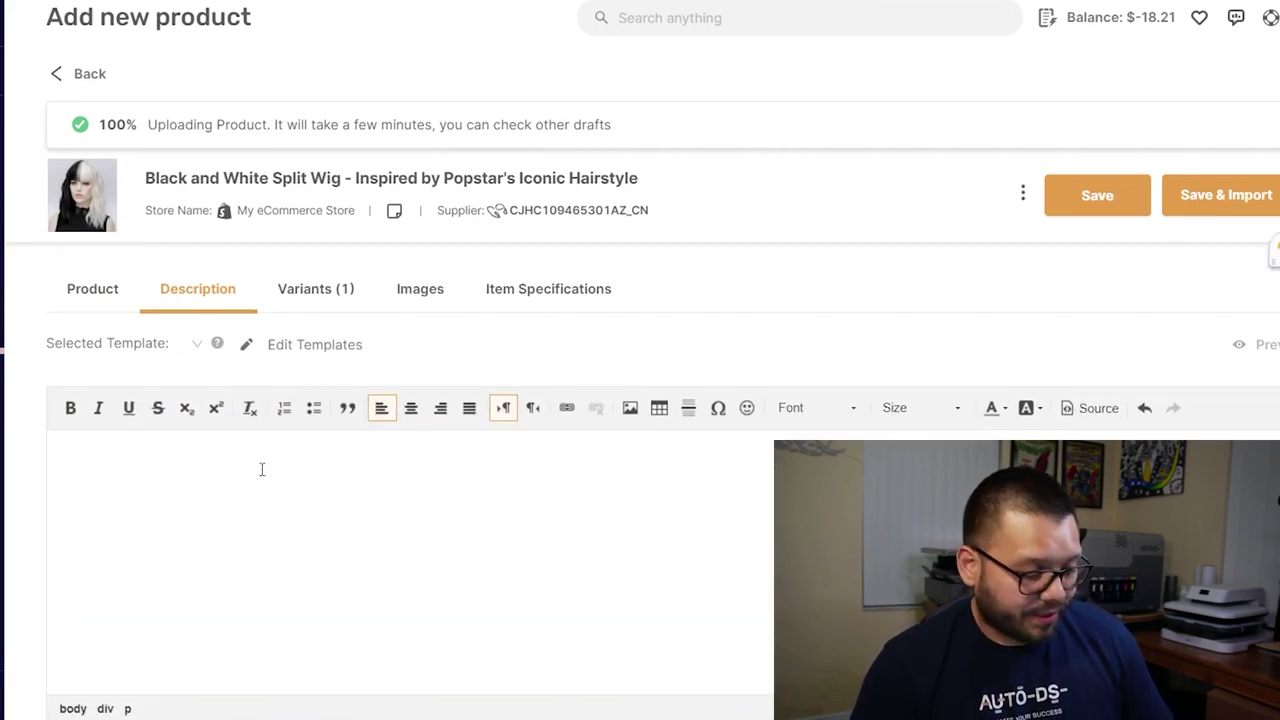
{"action": "key", "text": "ctrl+v"}
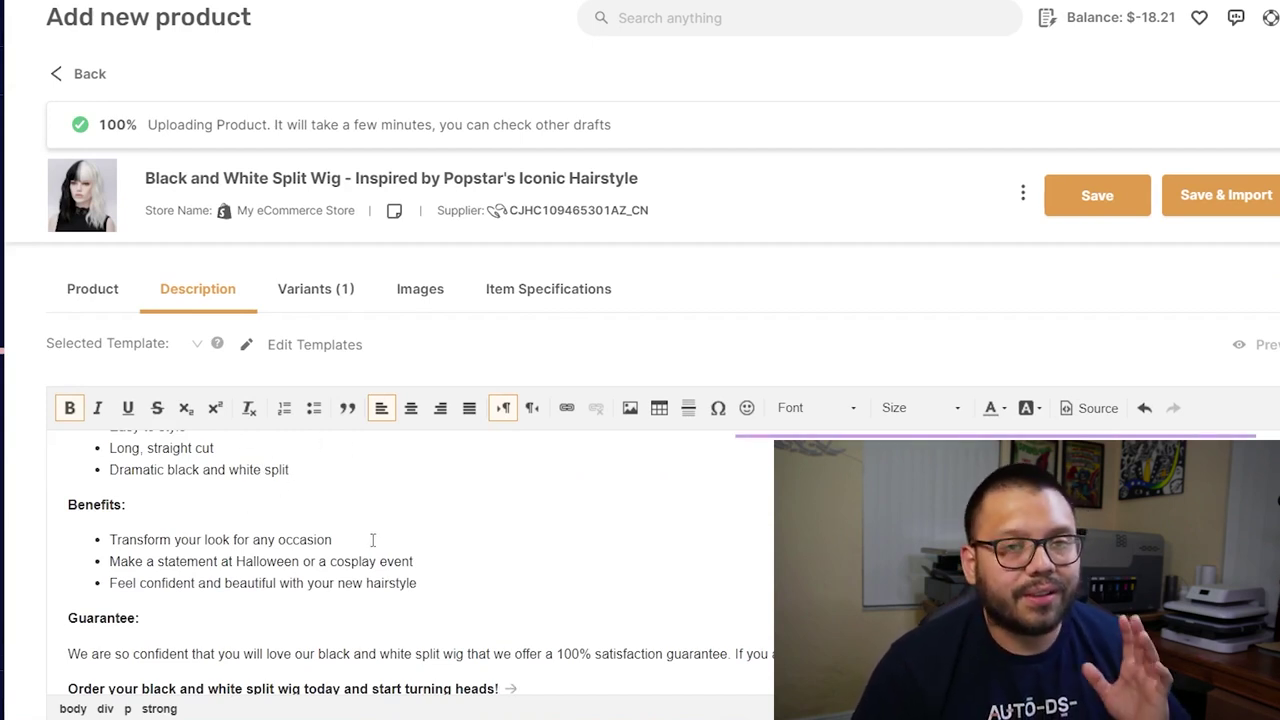
- Delete the "Heat resistant" bullet from the Features list in the product description
{"action": "scroll", "coordinate": [208, 481], "scroll_direction": "up", "scroll_amount": 1}
{"action": "left_click", "coordinate": [223, 515]}
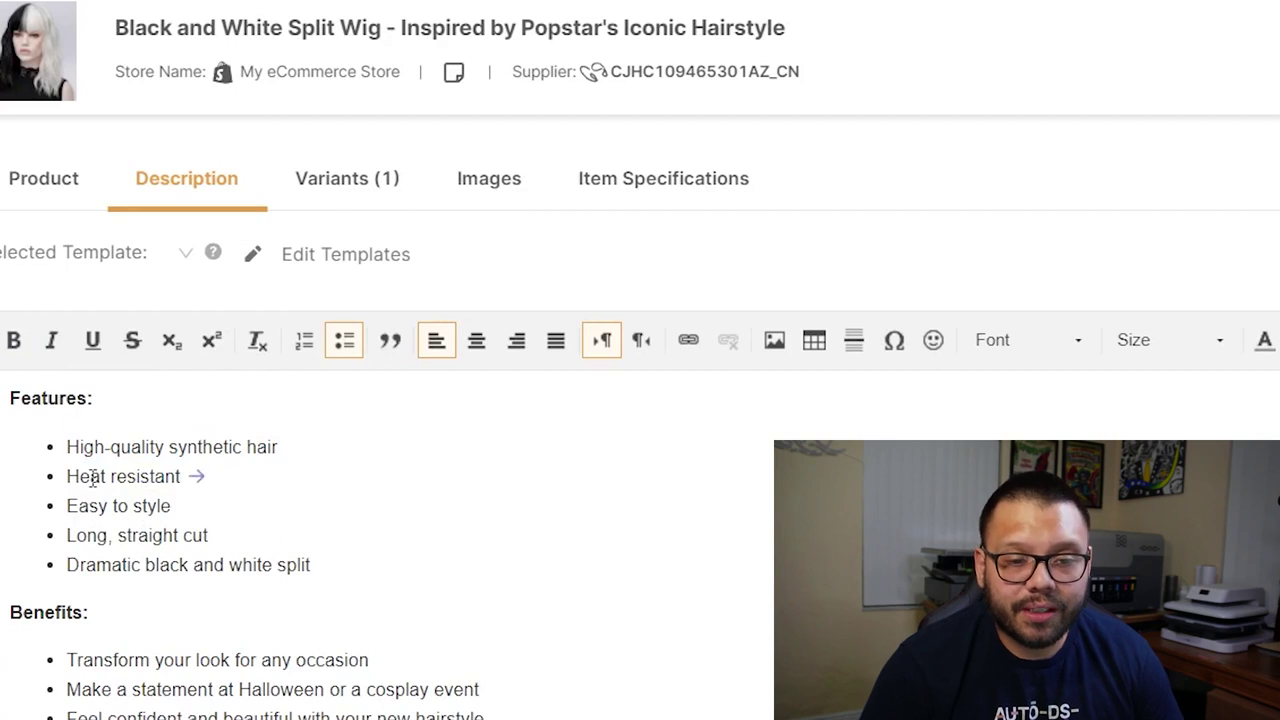
{"action": "triple_click", "coordinate": [140, 476]}
{"action": "key", "text": "BackSpace"}
{"action": "key", "text": "BackSpace"}
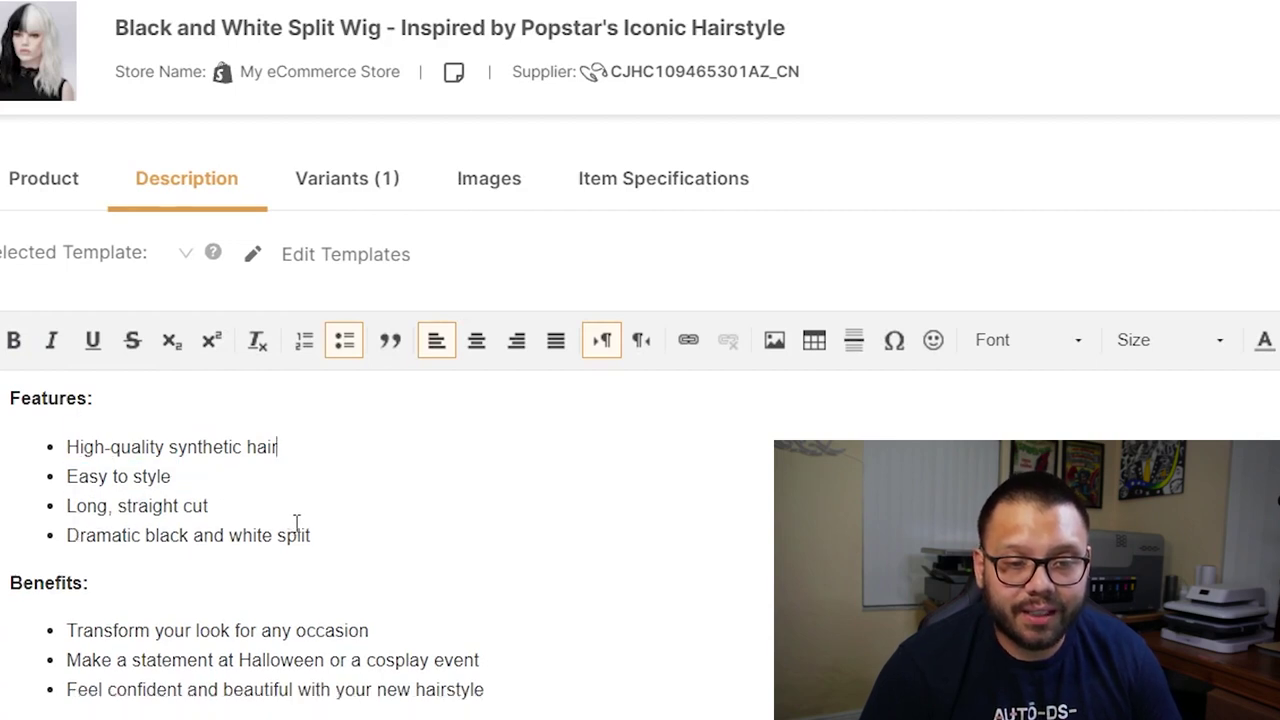
- Remove "heat resistant and" from the description's opening paragraph so the phrase reads "synthetic hair that is easy to style"
{"action": "scroll", "coordinate": [360, 527], "scroll_direction": "up", "scroll_amount": 2}
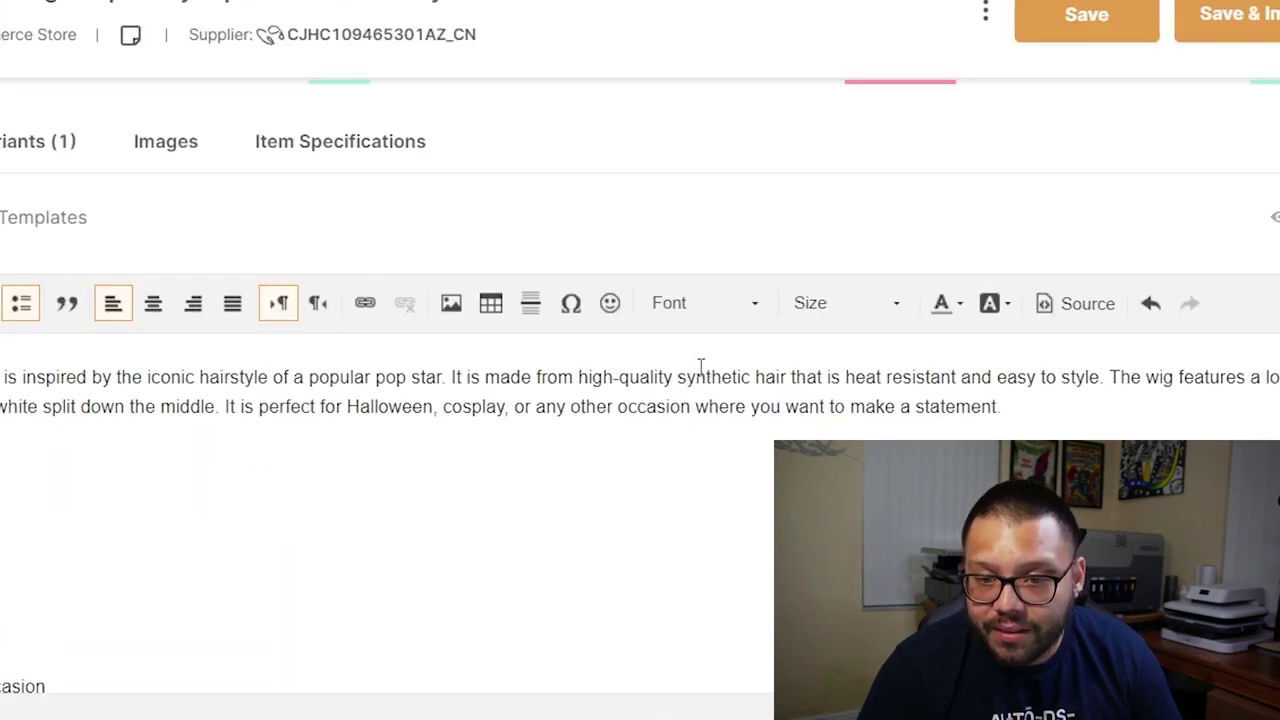
{"action": "left_click_drag", "start_coordinate": [884, 378], "coordinate": [992, 378]}
{"action": "key", "text": "BackSpace"}
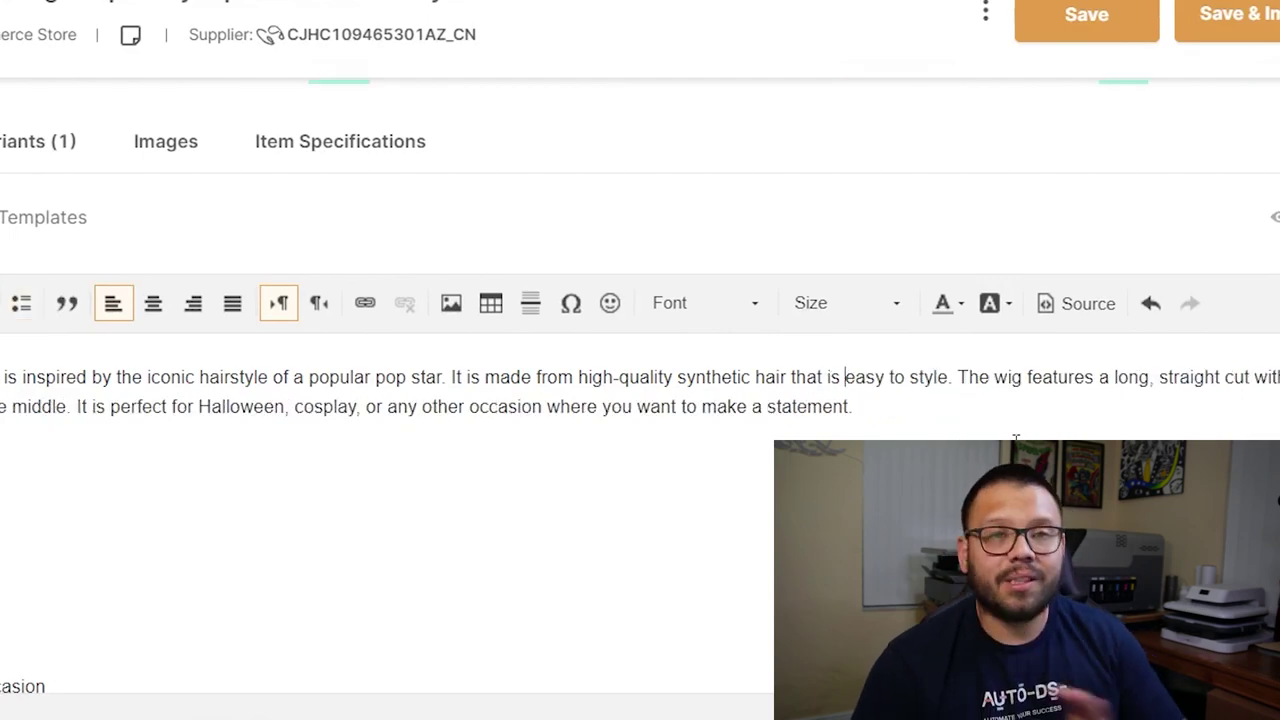
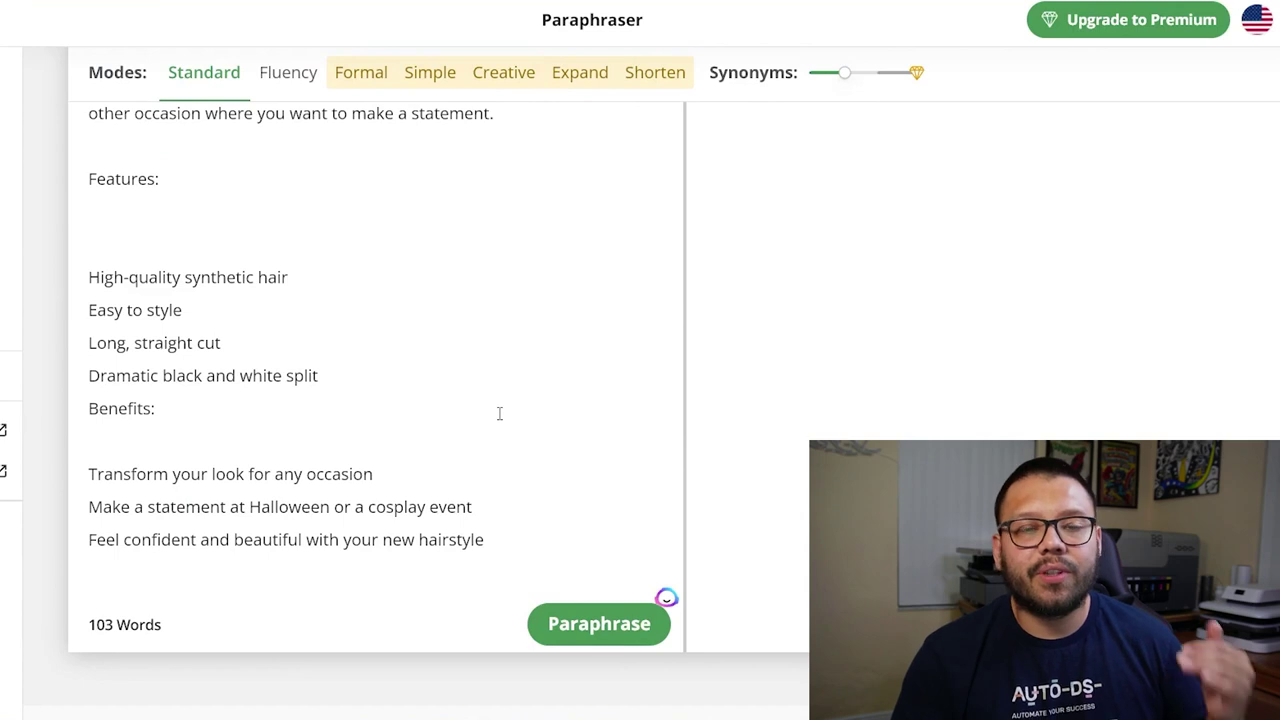
- Paraphrase the pasted wig description in Standard mode and review the rewritten text
{"action": "scroll", "coordinate": [502, 404], "scroll_direction": "up", "scroll_amount": 5}
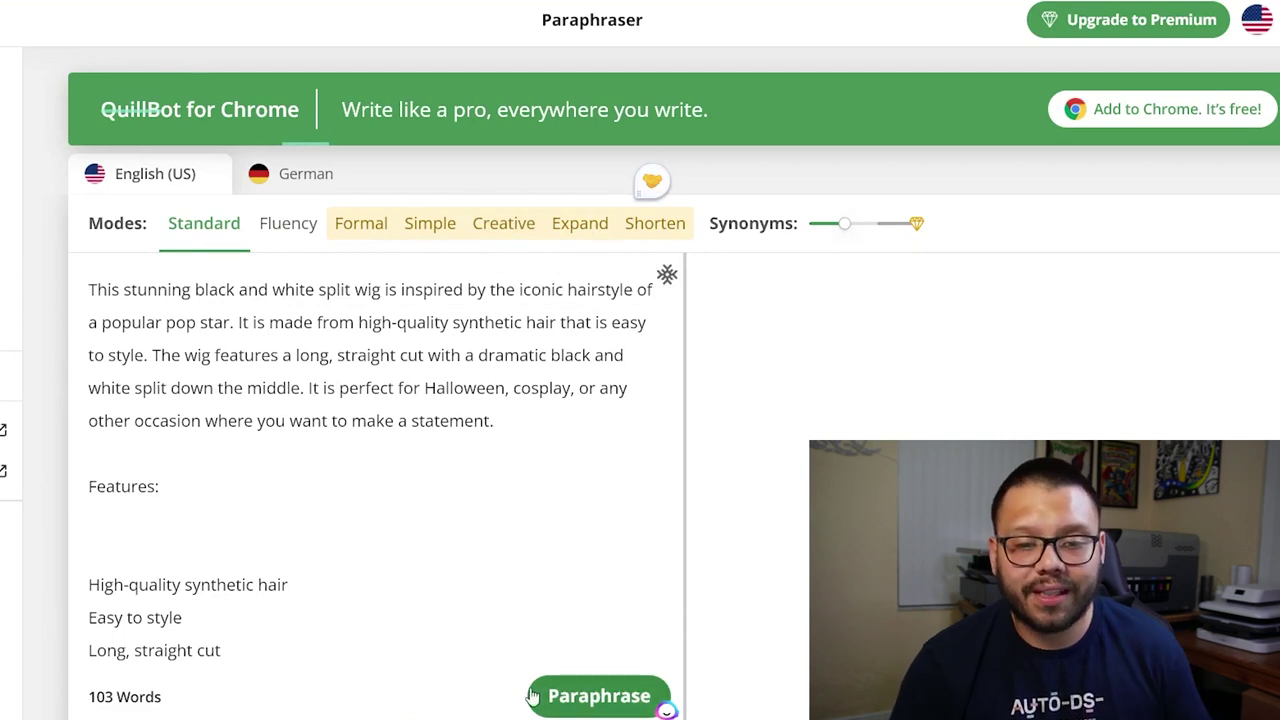
{"action": "left_click", "coordinate": [593, 698]}
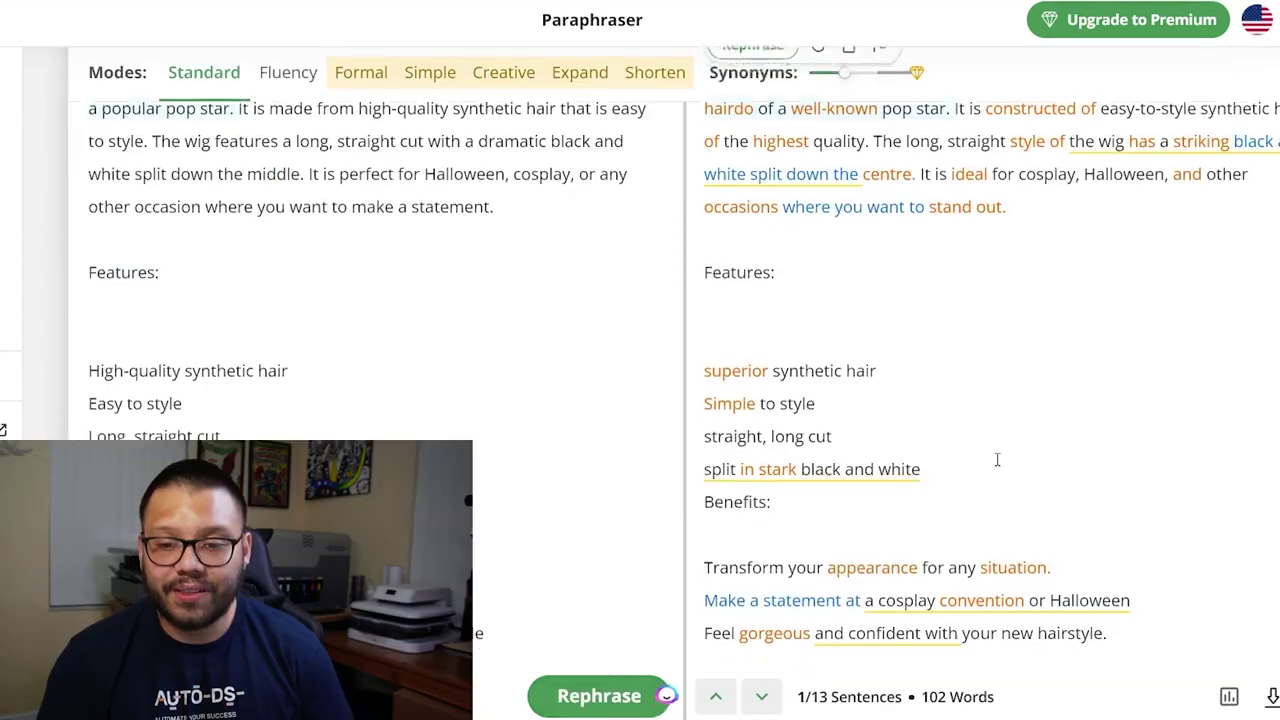
{"action": "scroll", "coordinate": [1005, 518], "scroll_direction": "up", "scroll_amount": 3}
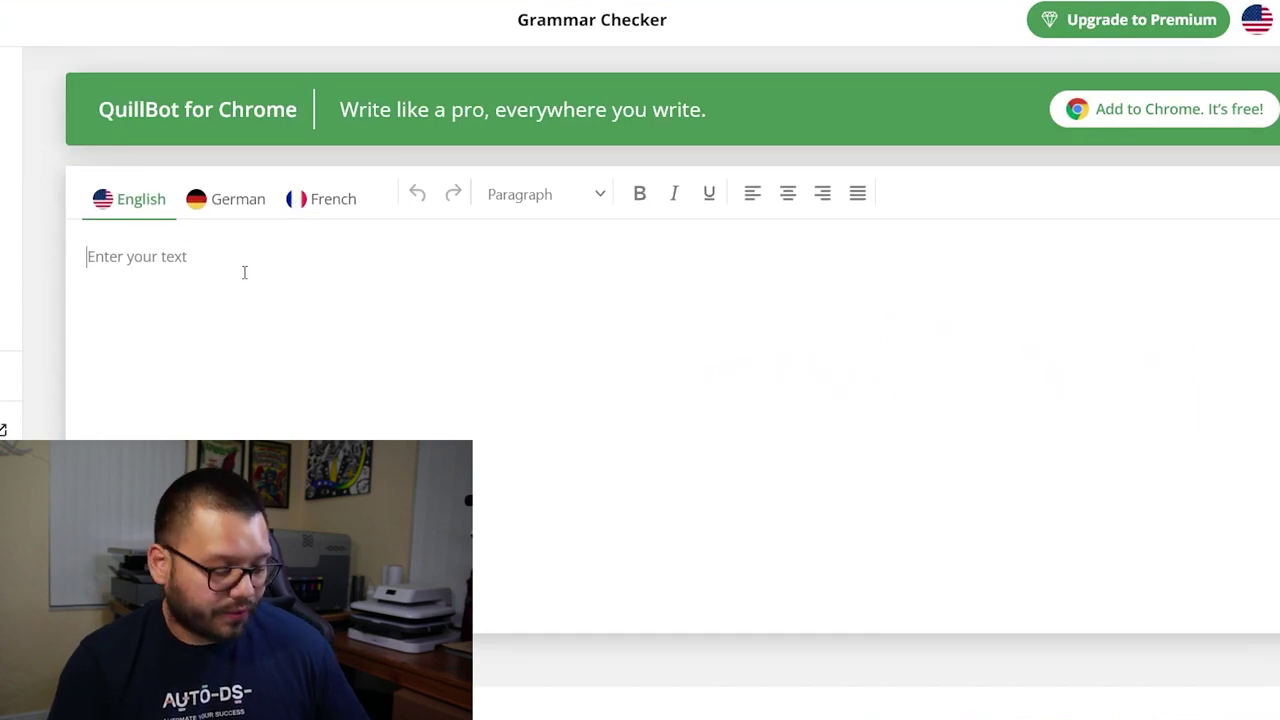
- Paste the wig description into QuillBot's Grammar Checker and inspect the flagged opening sentence and Features lines
{"action": "key", "text": "ctrl+v"}
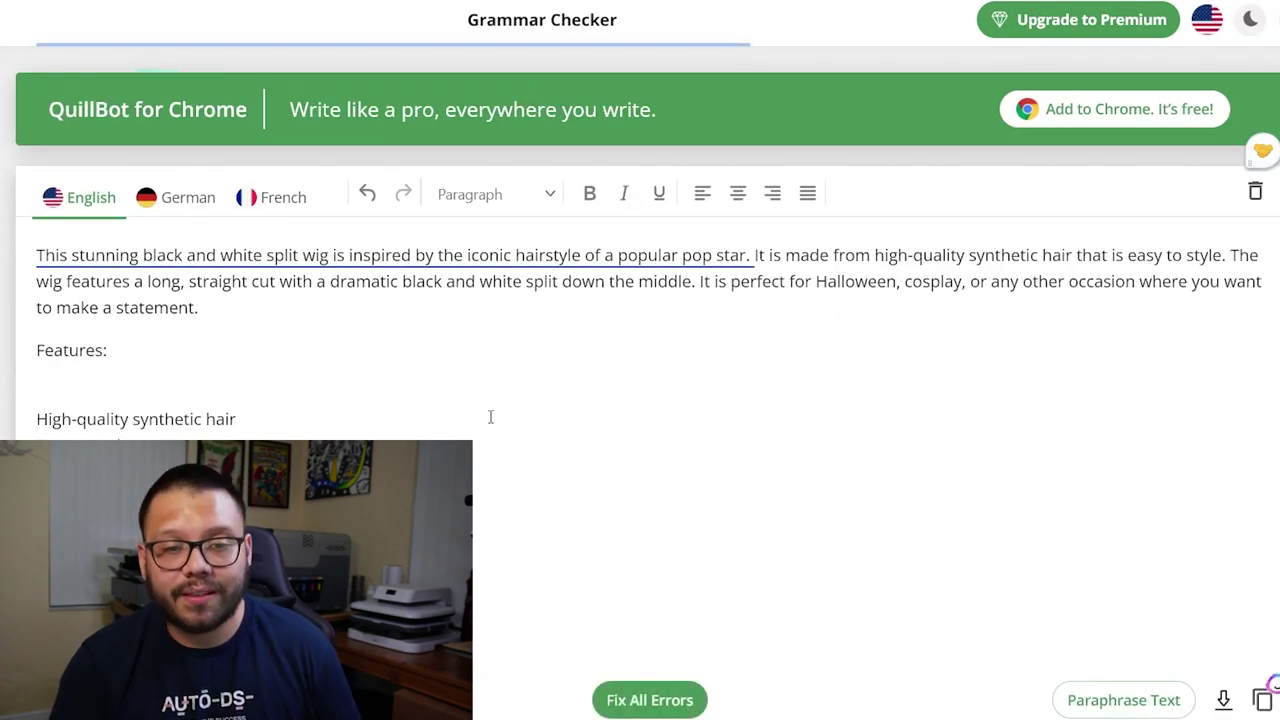
{"action": "left_click", "coordinate": [523, 248]}
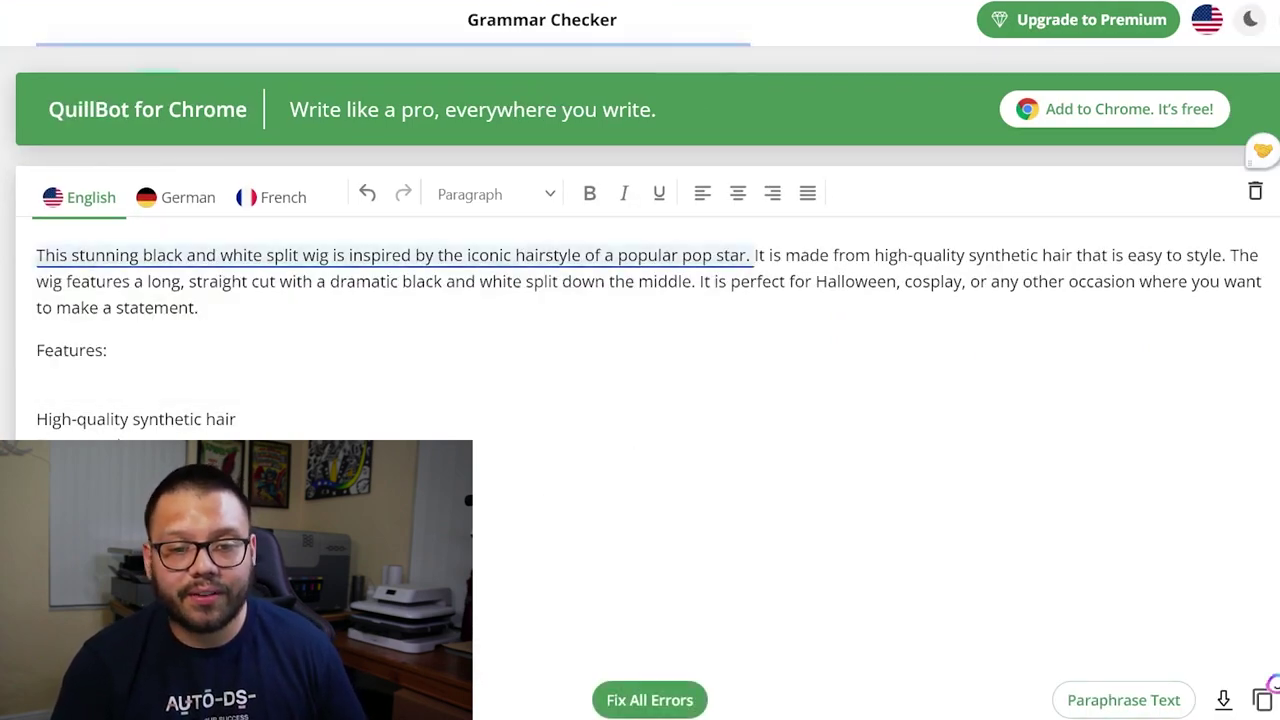
{"action": "left_click", "coordinate": [533, 254]}
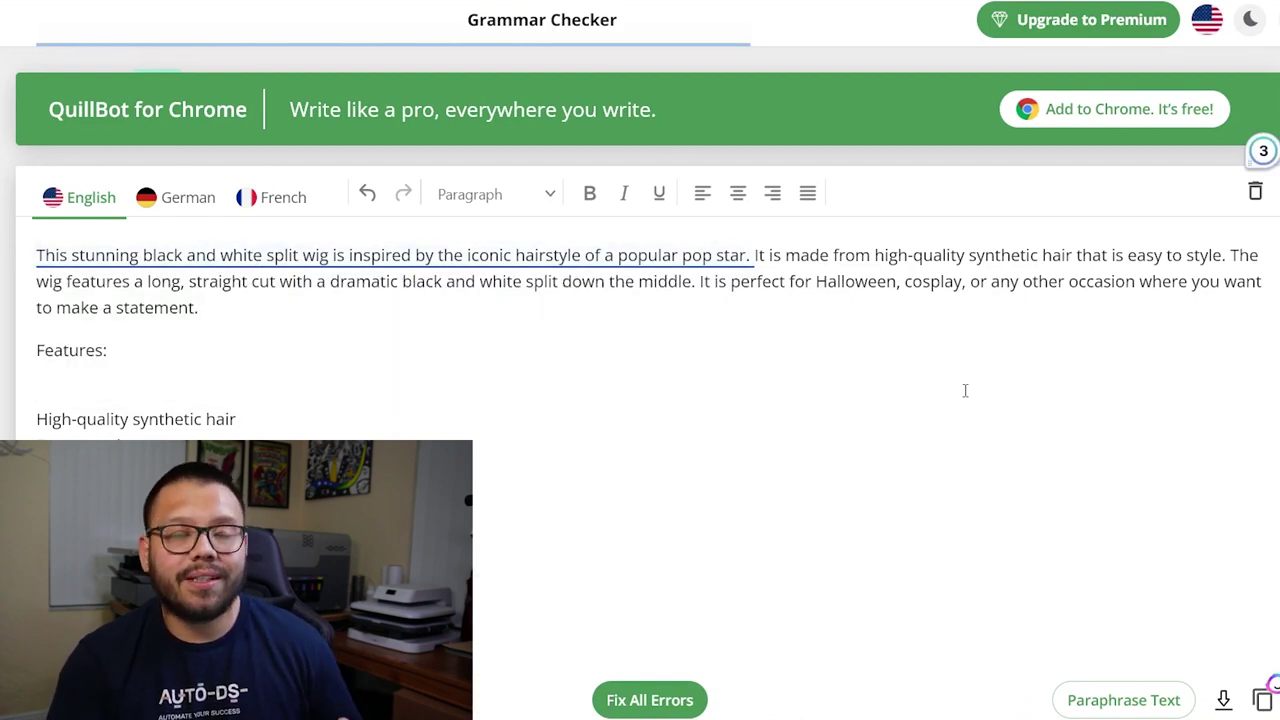
{"action": "left_click", "coordinate": [354, 255]}
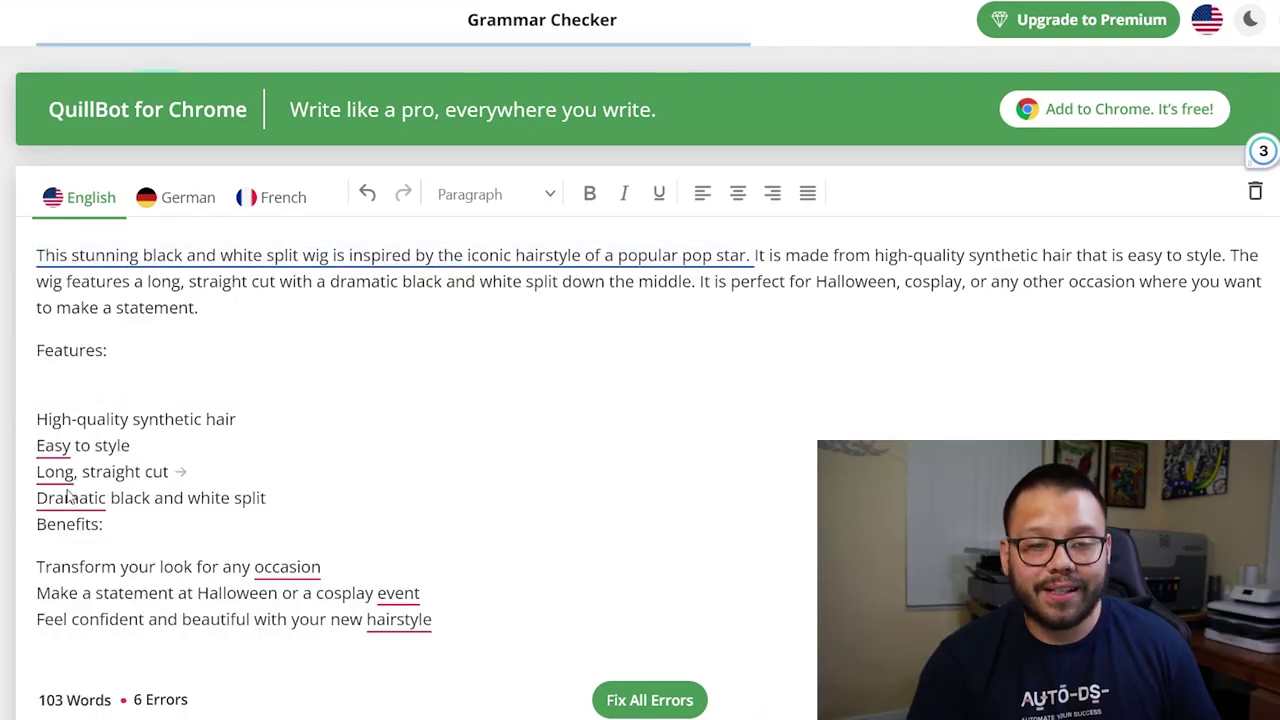
{"action": "mouse_move", "coordinate": [82, 490]}
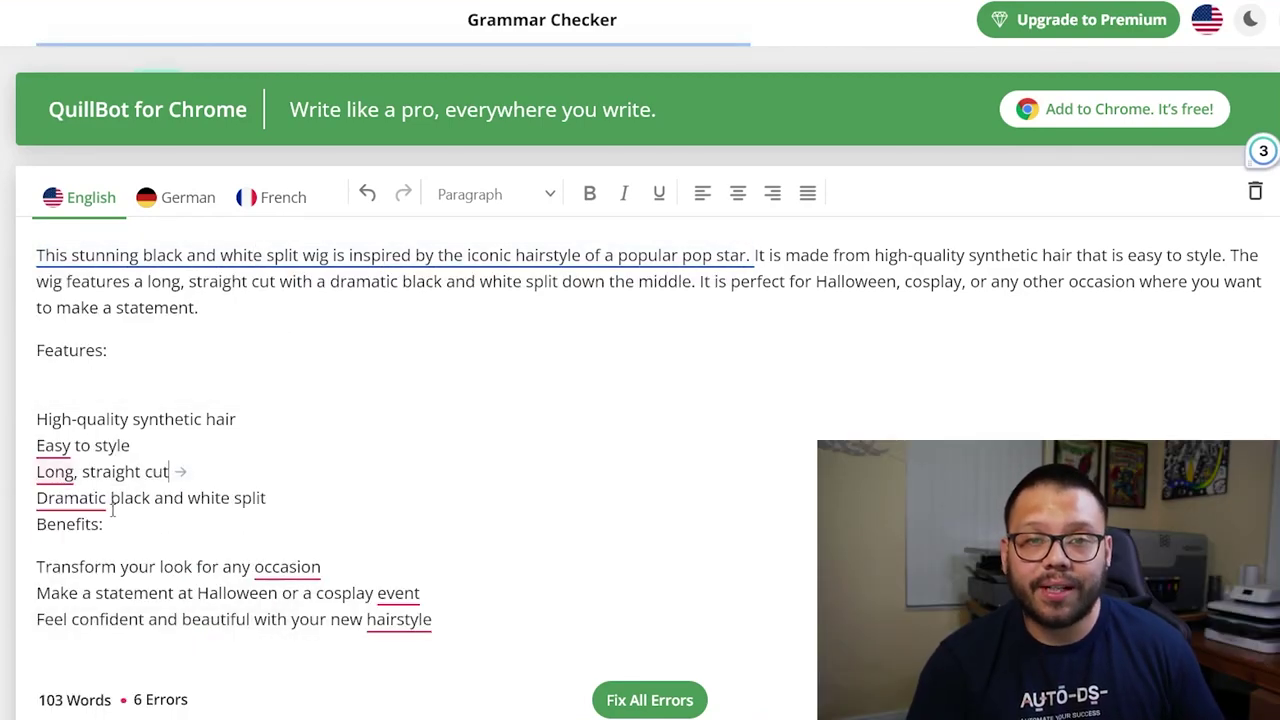
{"action": "key", "text": "Up"}
- Accept the grammar suggestions to add a period after "occasion", "event" and "hairstyle" in the Benefits list
{"action": "mouse_move", "coordinate": [287, 567]}
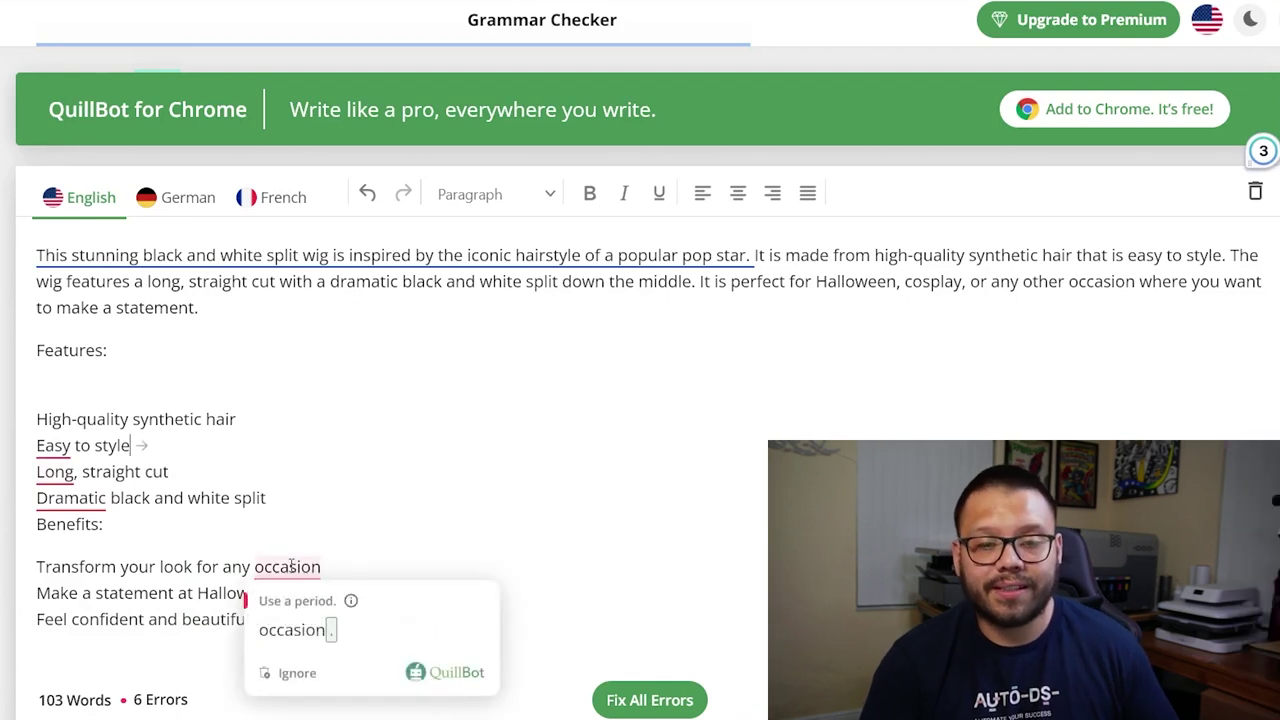
{"action": "left_click", "coordinate": [297, 630]}
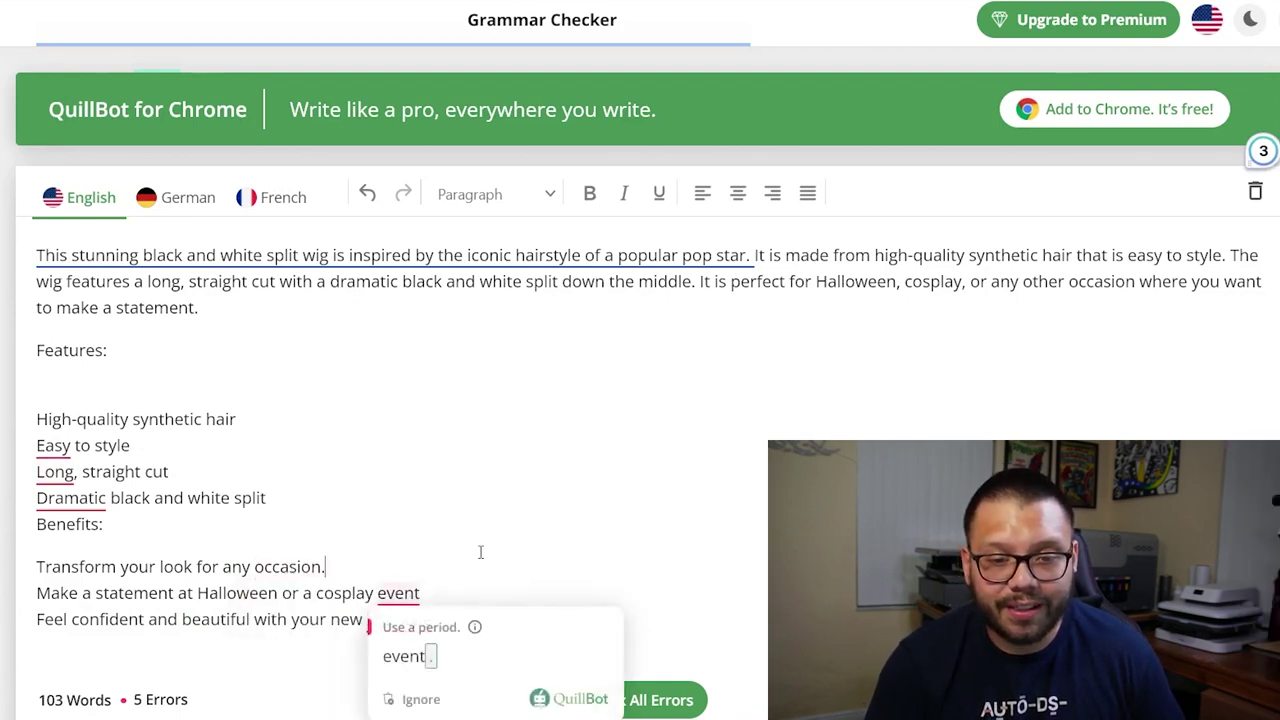
{"action": "mouse_move", "coordinate": [390, 597]}
{"action": "left_click", "coordinate": [425, 655]}
{"action": "mouse_move", "coordinate": [400, 620]}
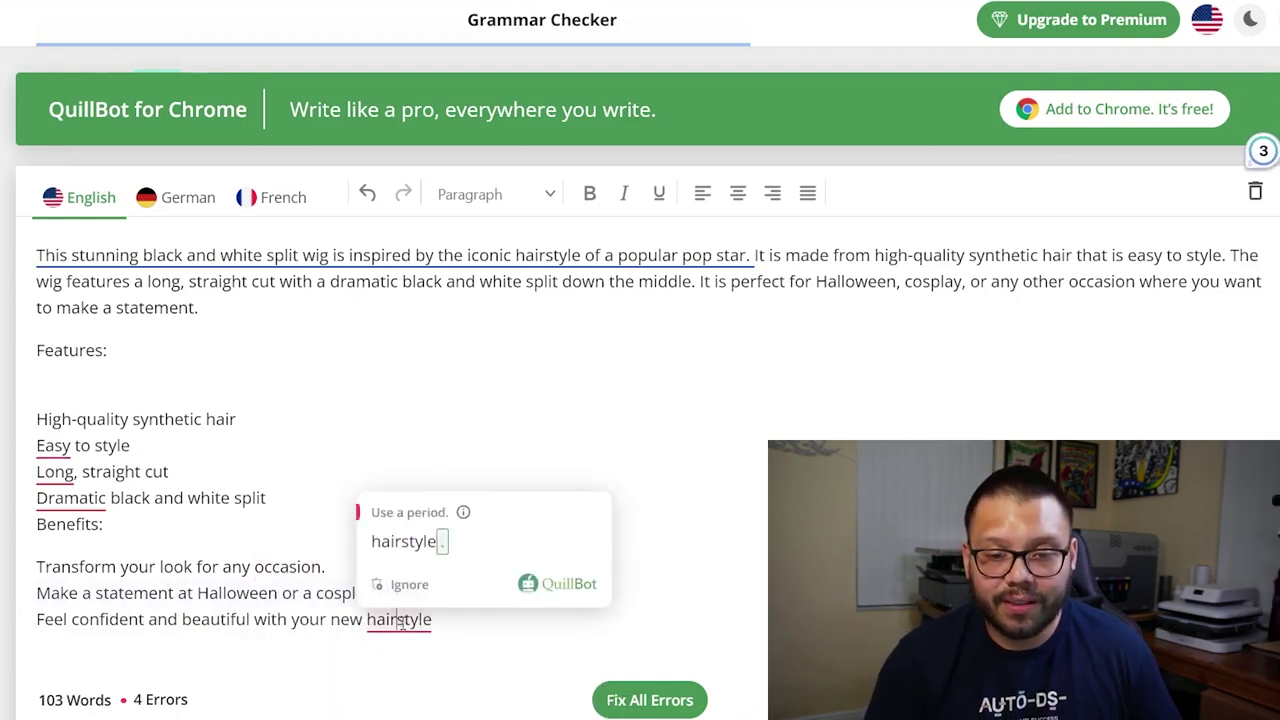
{"action": "left_click", "coordinate": [424, 562]}
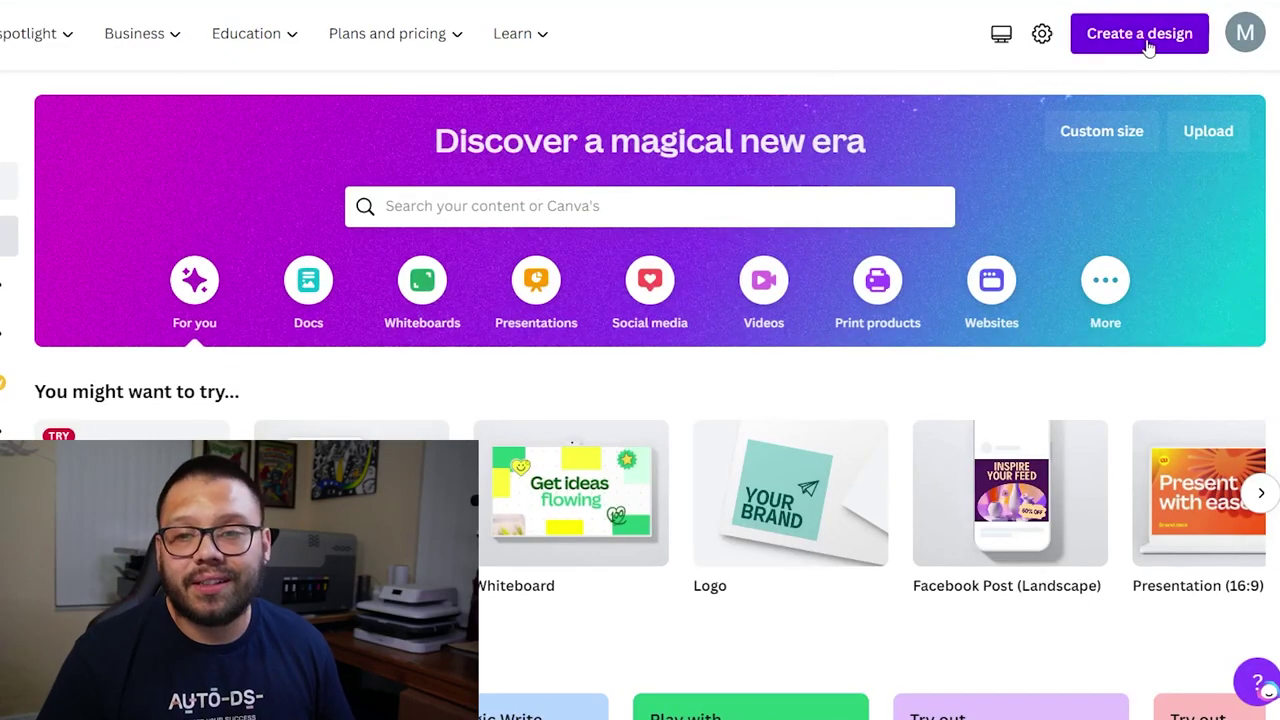
- Switch to Canva and create a blank Logo design, dismissing the Design together tip
{"action": "left_click", "coordinate": [1140, 35]}
{"action": "scroll", "coordinate": [1037, 214], "scroll_direction": "down", "scroll_amount": 4}
{"action": "scroll", "coordinate": [1010, 357], "scroll_direction": "up", "scroll_amount": 2}
{"action": "scroll", "coordinate": [1018, 360], "scroll_direction": "up", "scroll_amount": 2}
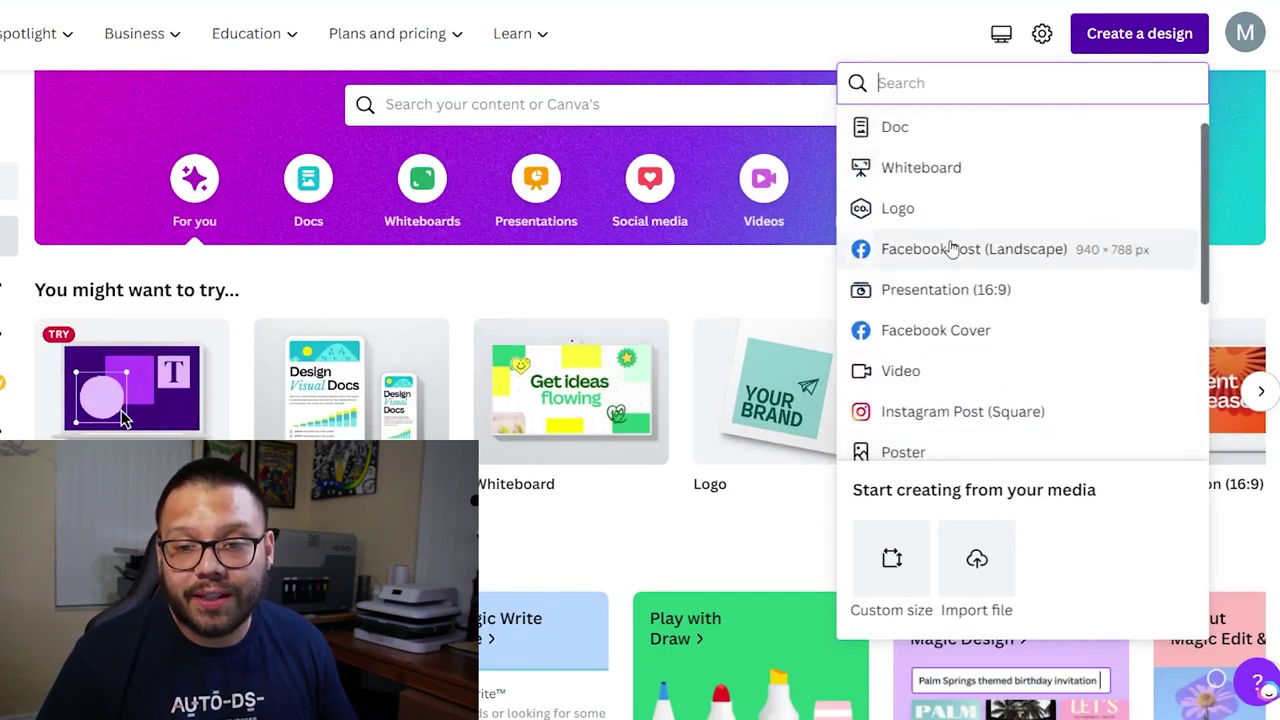
{"action": "left_click", "coordinate": [894, 207]}
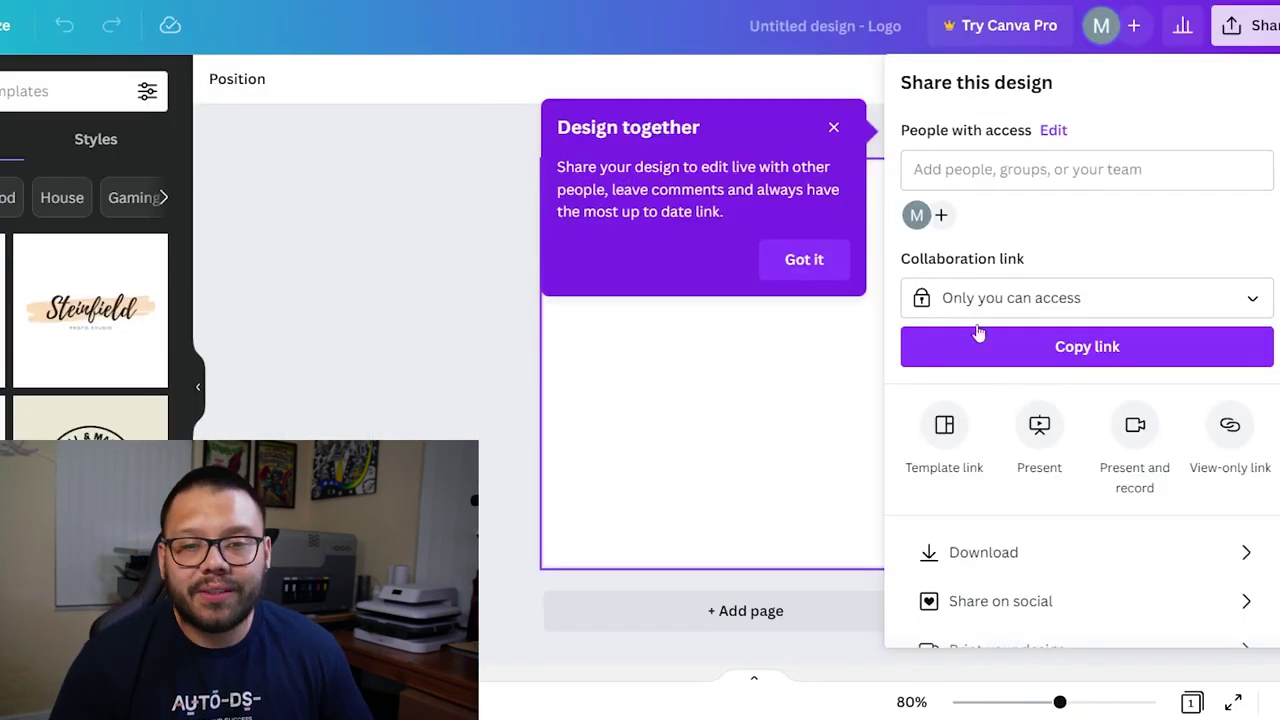
{"action": "left_click", "coordinate": [832, 128]}
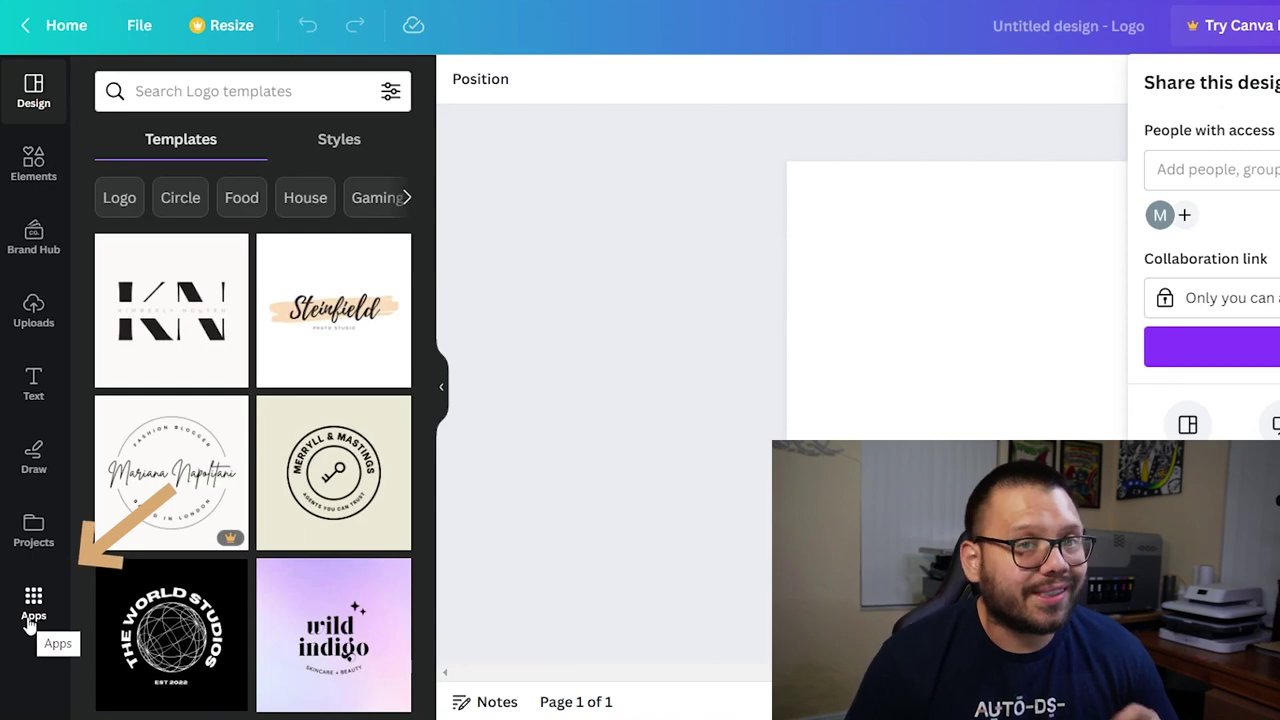
- Find the Text to Image app among Canva's apps and start using it in the logo design
{"action": "left_click", "coordinate": [28, 617]}
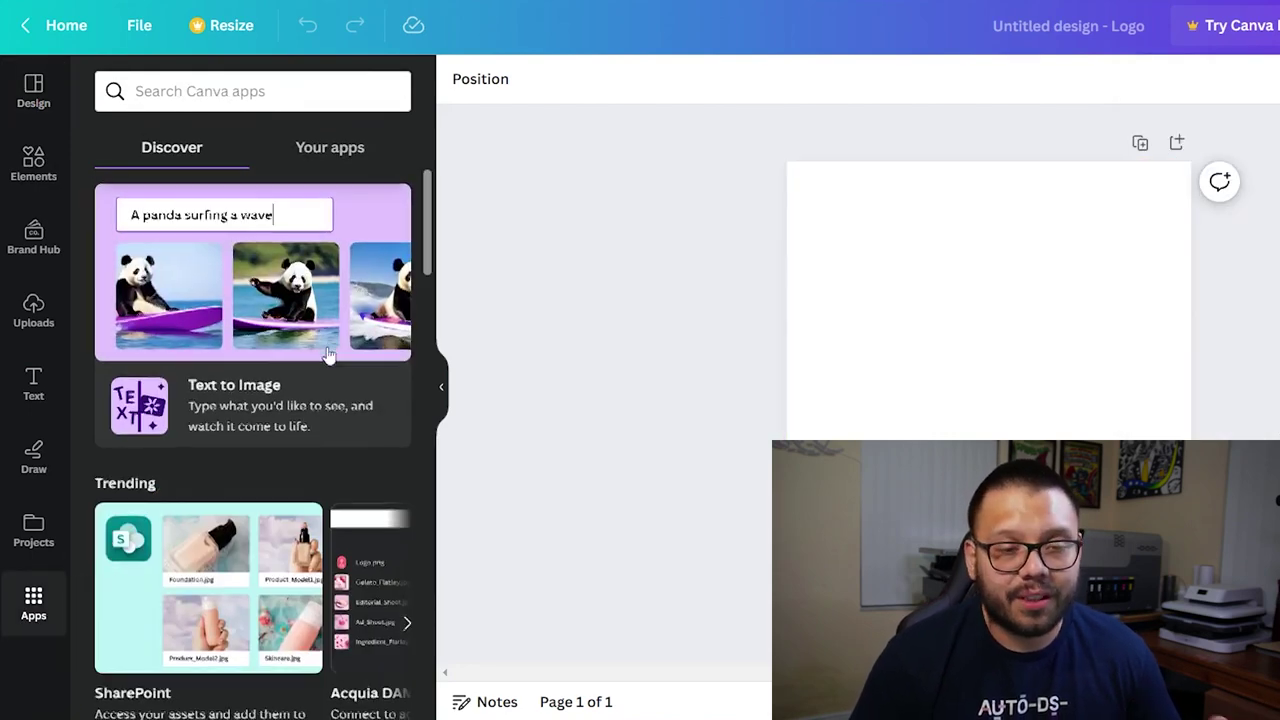
{"action": "scroll", "coordinate": [328, 372], "scroll_direction": "down", "scroll_amount": 5}
{"action": "scroll", "coordinate": [328, 372], "scroll_direction": "up", "scroll_amount": 5}
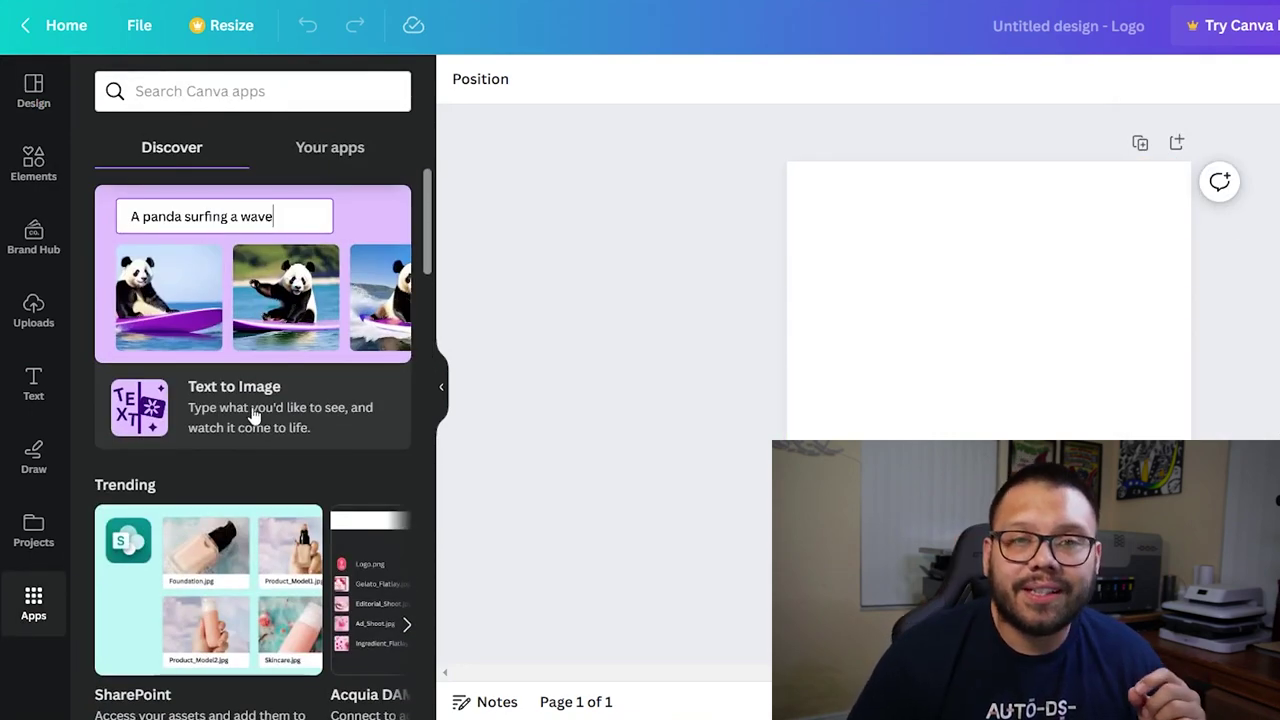
{"action": "left_click", "coordinate": [216, 300]}
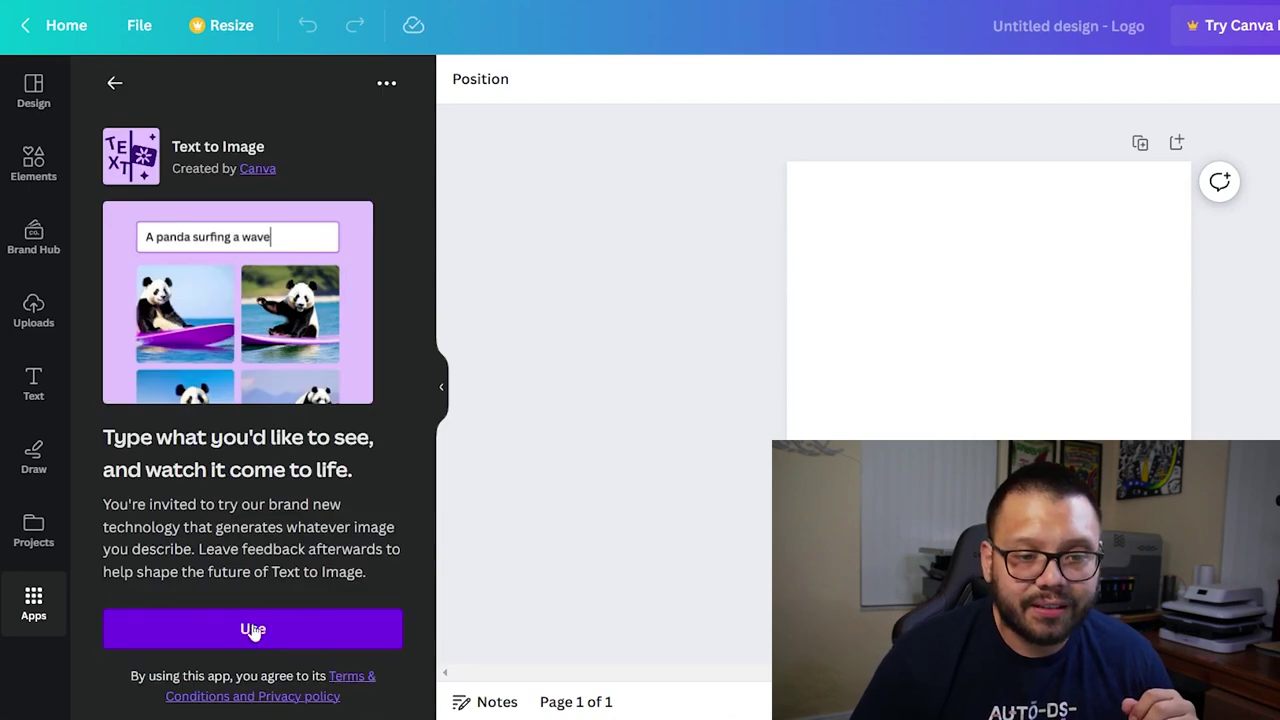
{"action": "left_click", "coordinate": [252, 632]}
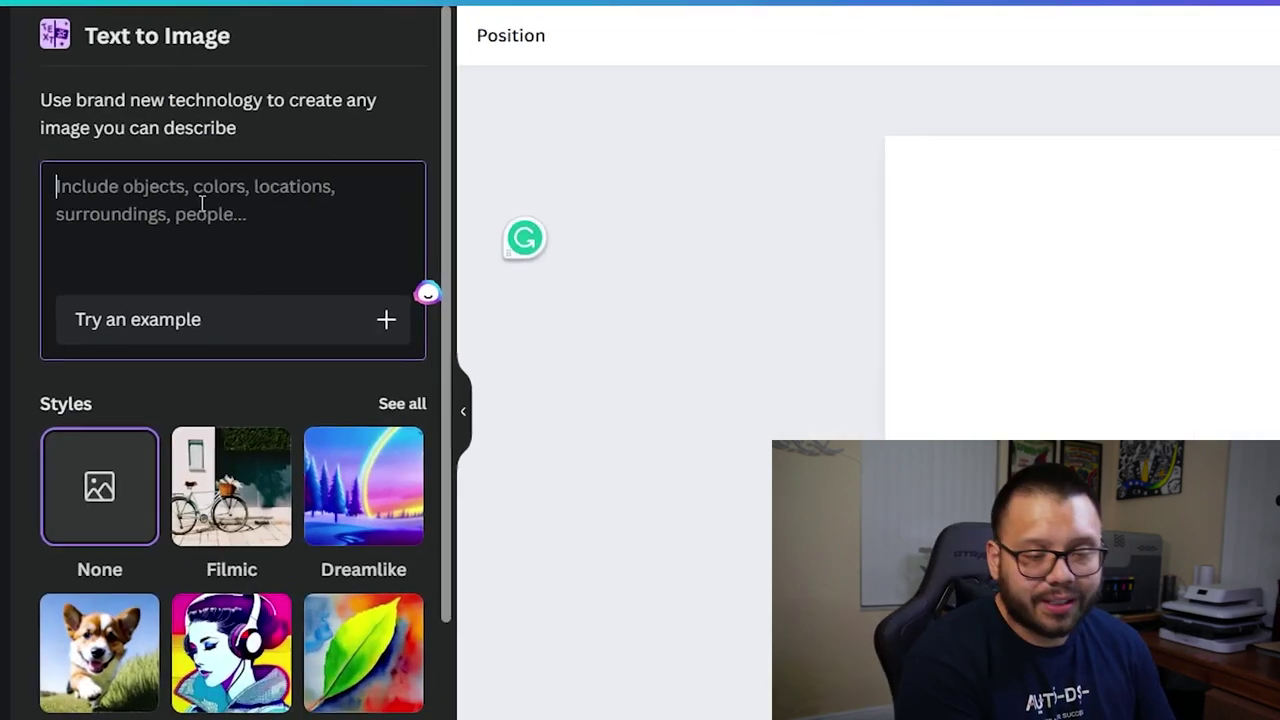
- Enter the image prompt "Silhouette of a mannequin wearing a wig", correcting the misspelled "Silhouette" and "mannequin"
{"action": "type", "text": "A"}
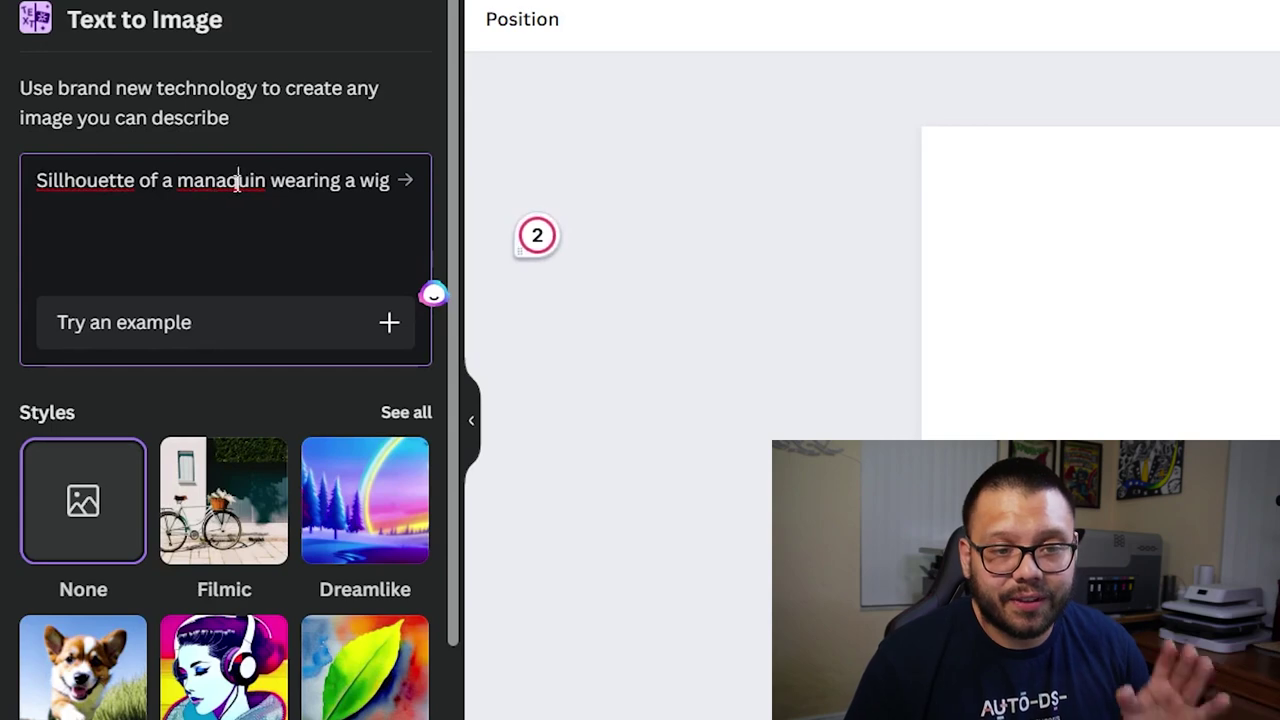
{"action": "right_click", "coordinate": [234, 184]}
{"action": "left_click", "coordinate": [322, 211]}
{"action": "right_click", "coordinate": [95, 185]}
{"action": "left_click", "coordinate": [160, 211]}
{"action": "left_click", "coordinate": [160, 265]}
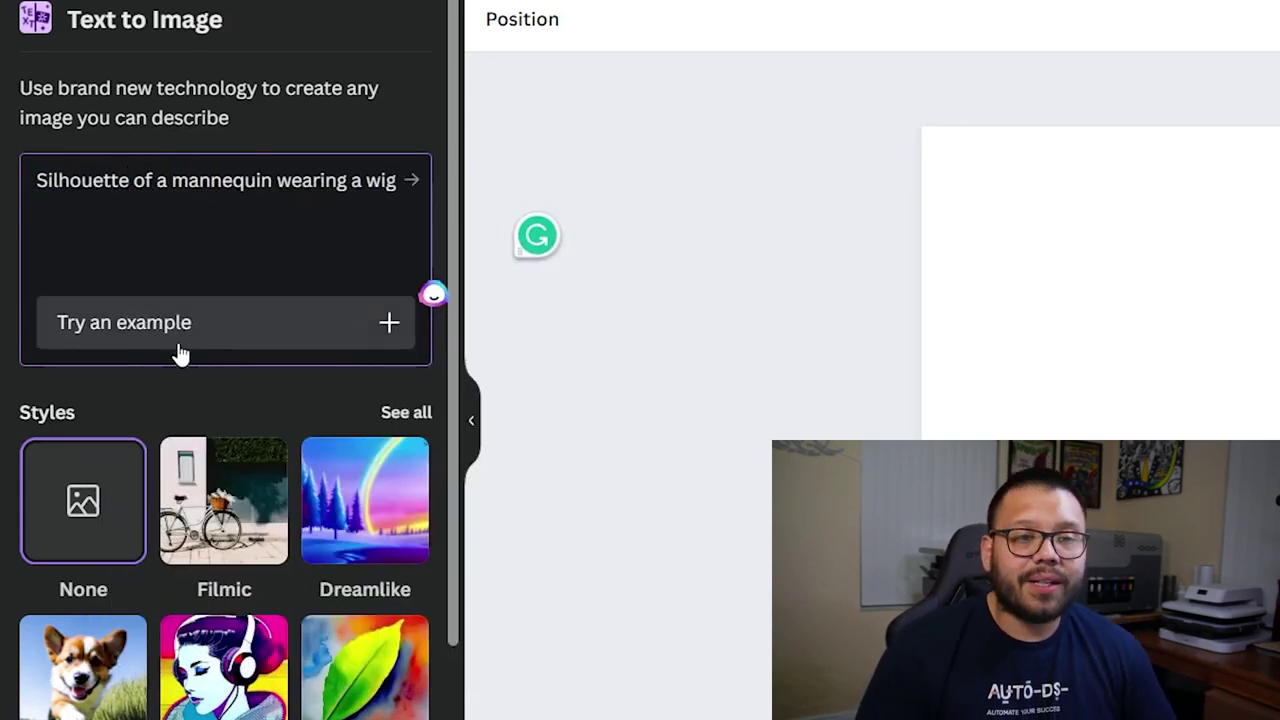
- Choose the Dreamlike style for the prompt and generate the images in the square aspect ratio
{"action": "scroll", "coordinate": [340, 600], "scroll_direction": "down", "scroll_amount": 2}
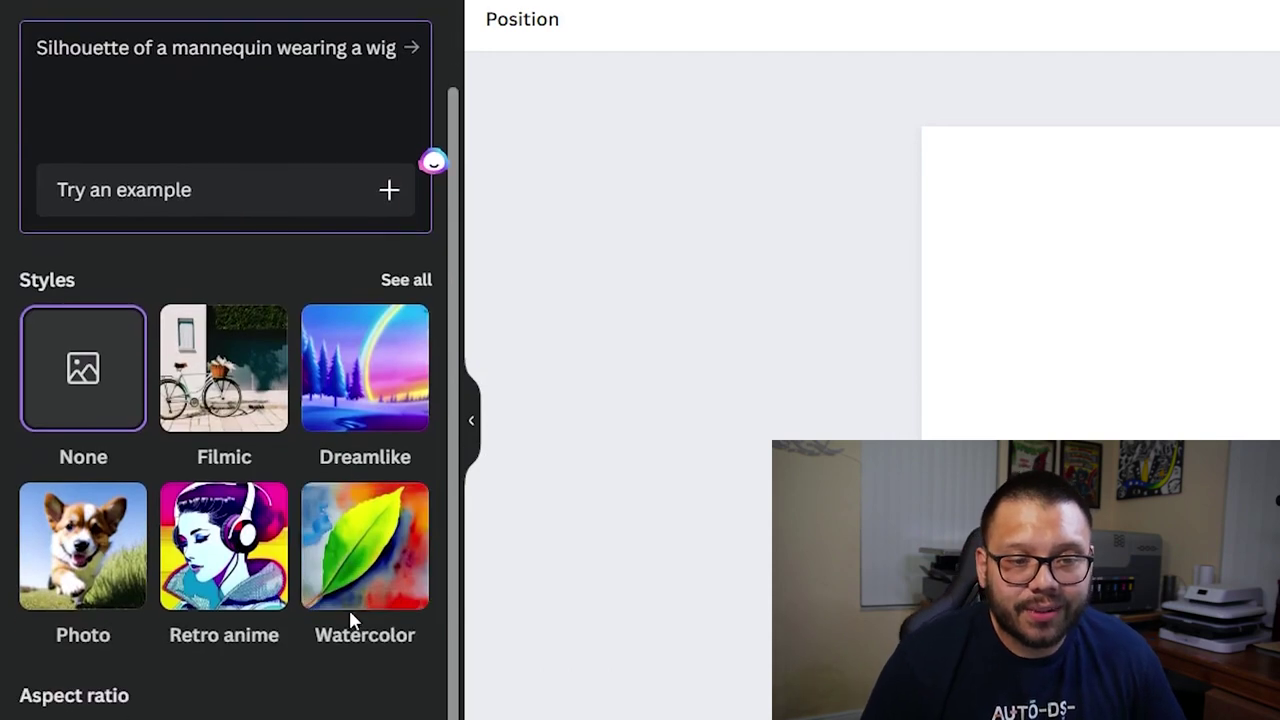
{"action": "scroll", "coordinate": [351, 611], "scroll_direction": "down", "scroll_amount": 2}
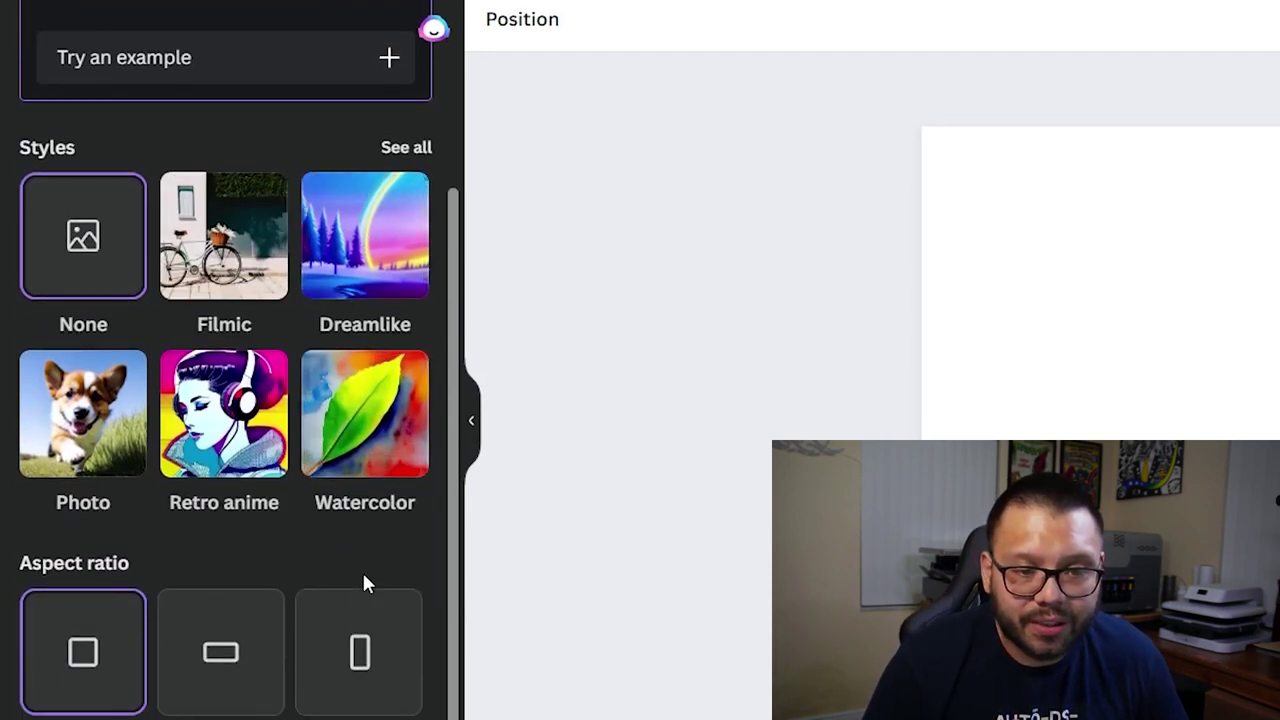
{"action": "scroll", "coordinate": [208, 545], "scroll_direction": "down", "scroll_amount": 1}
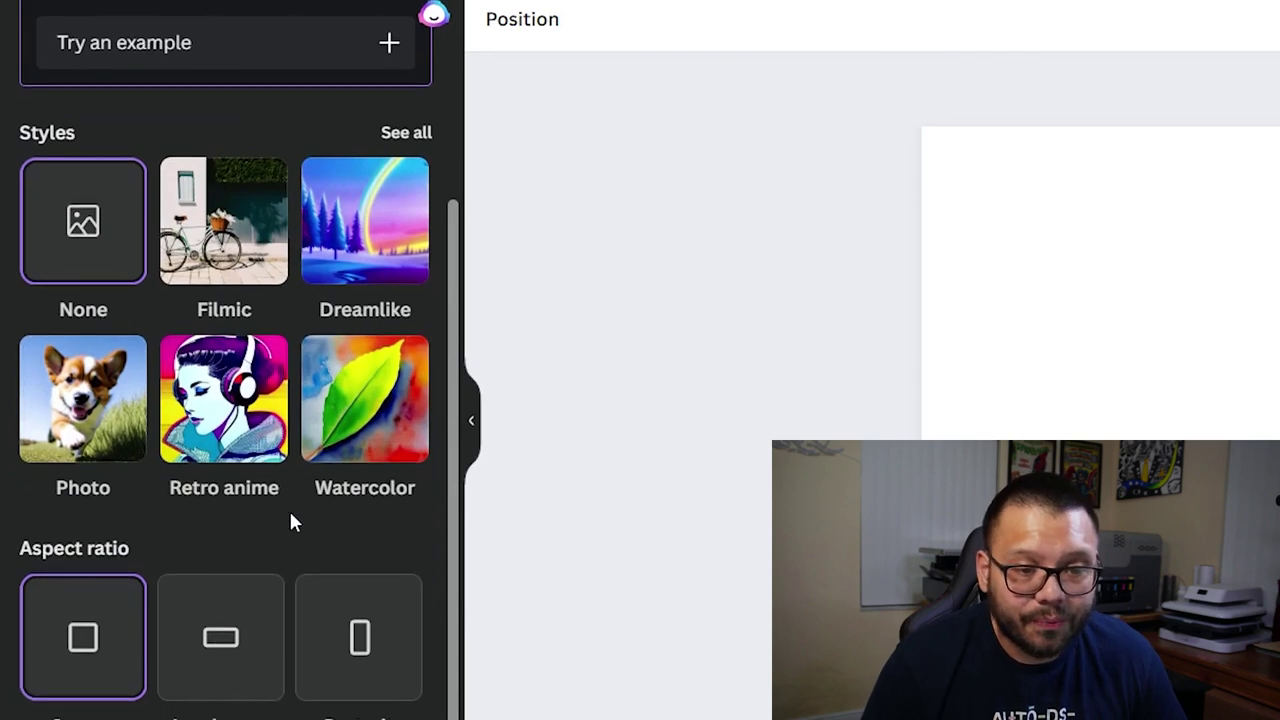
{"action": "left_click", "coordinate": [372, 242]}
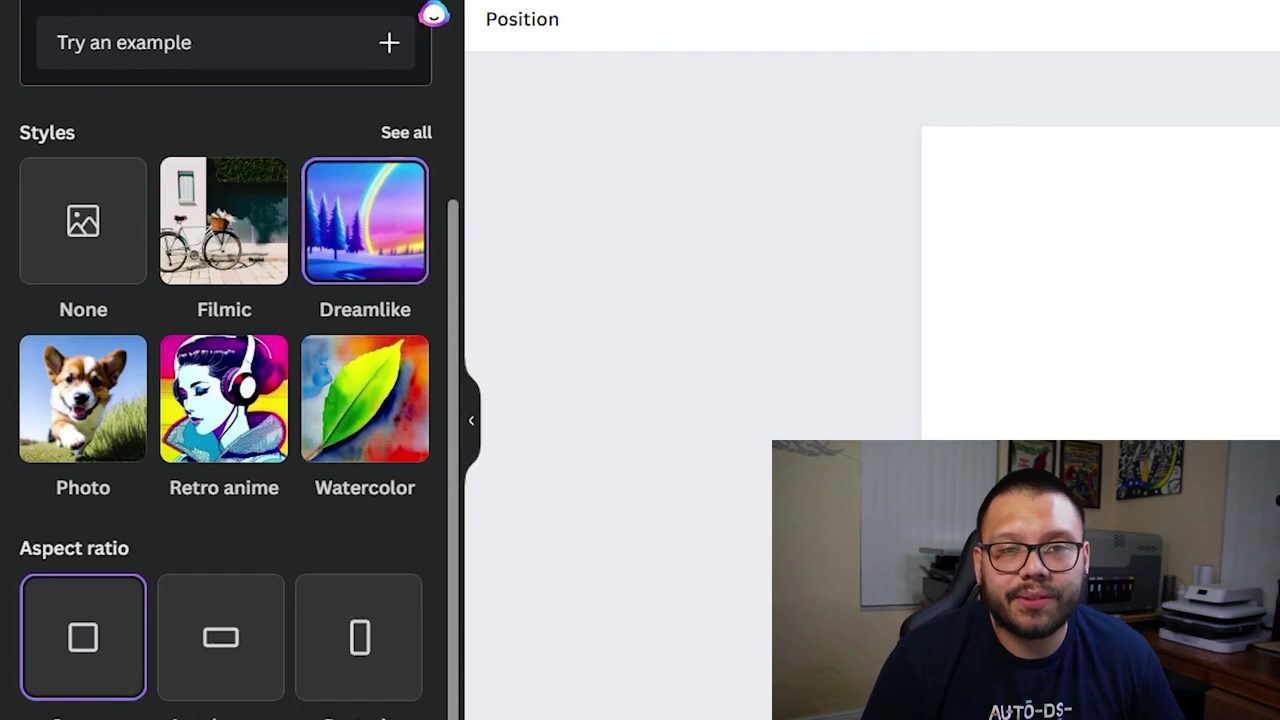
{"action": "left_click", "coordinate": [107, 531]}
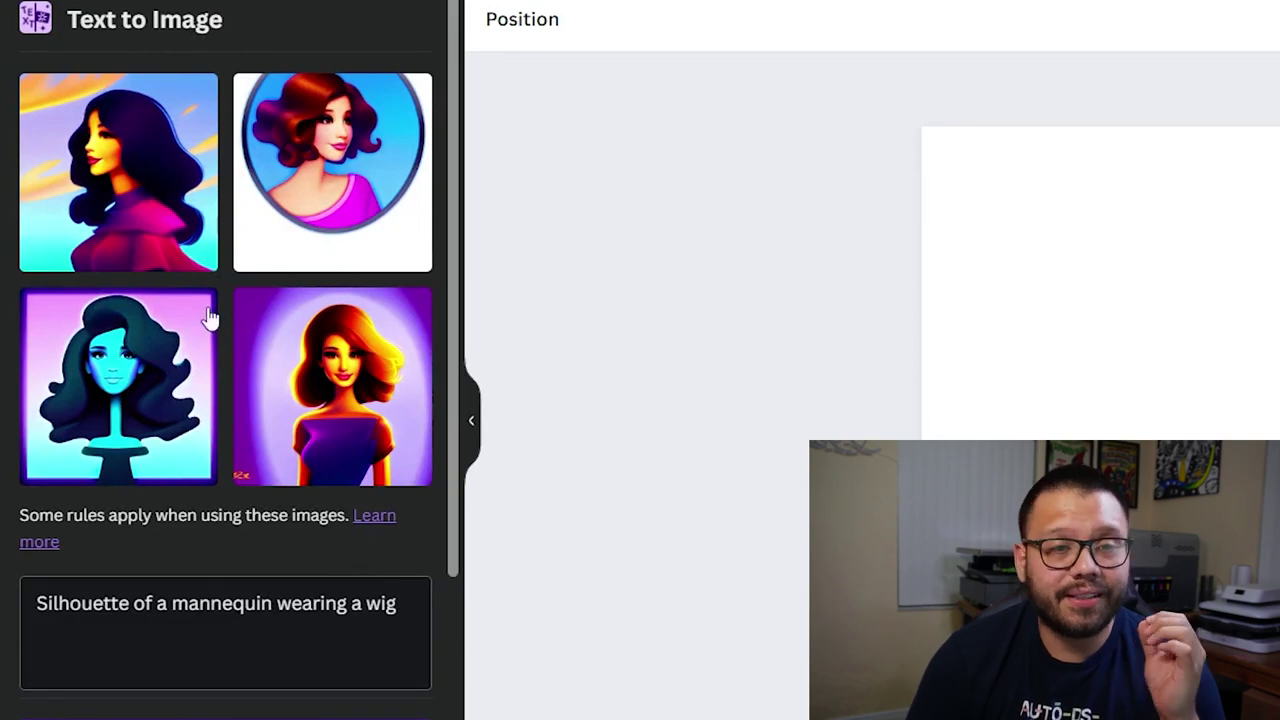
- Add the generated blue-faced mannequin image to the page, enlarge it to fill the whole canvas, and open the text options
{"action": "left_click", "coordinate": [150, 376]}
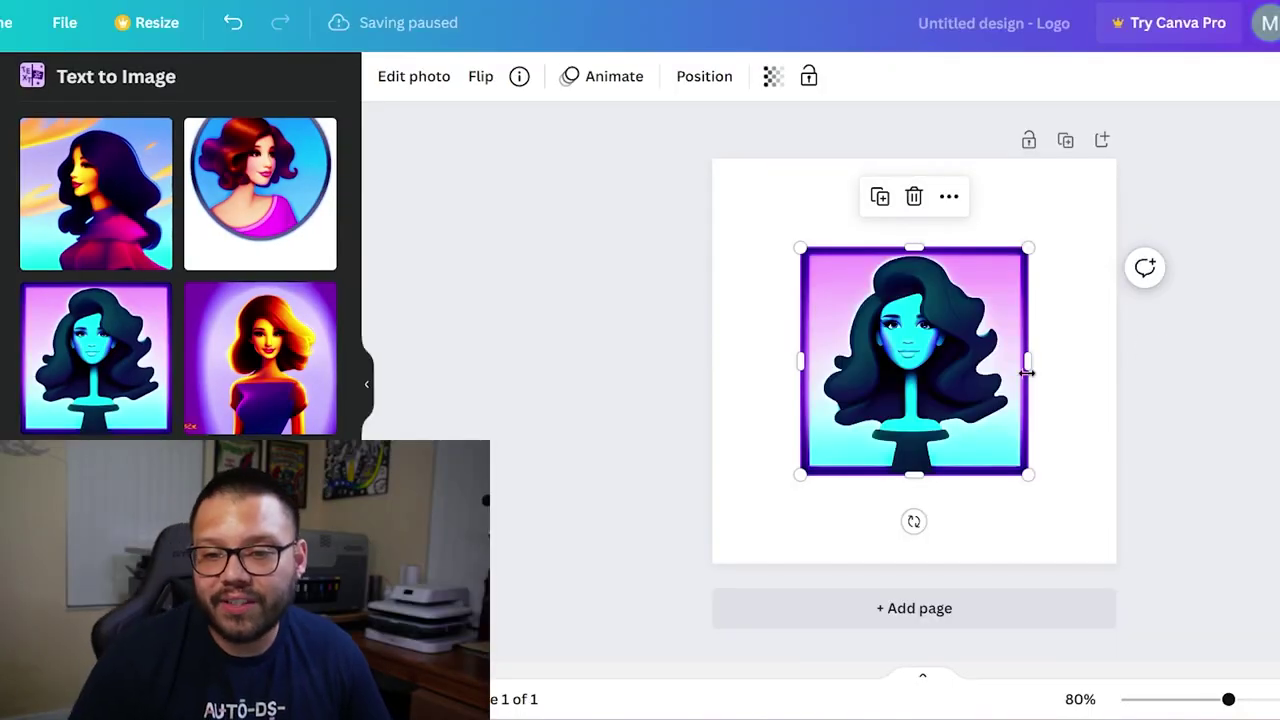
{"action": "left_click_drag", "start_coordinate": [800, 247], "coordinate": [711, 159]}
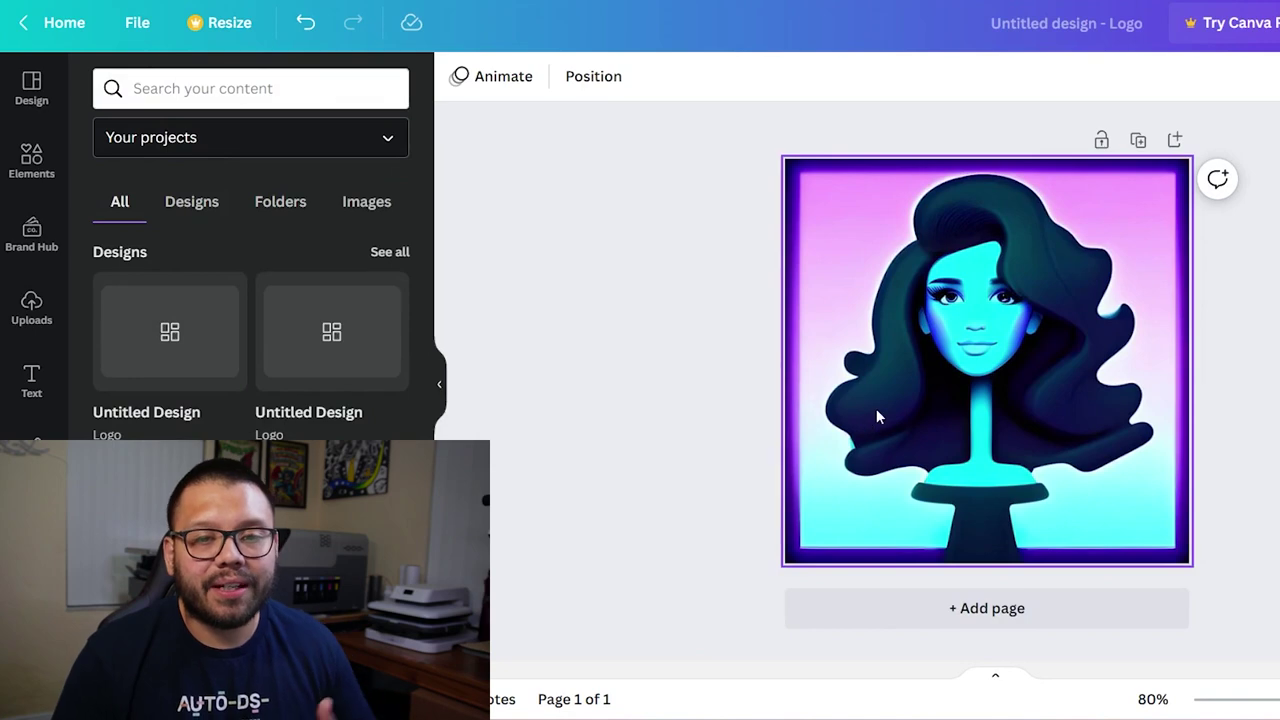
{"action": "left_click", "coordinate": [31, 385]}
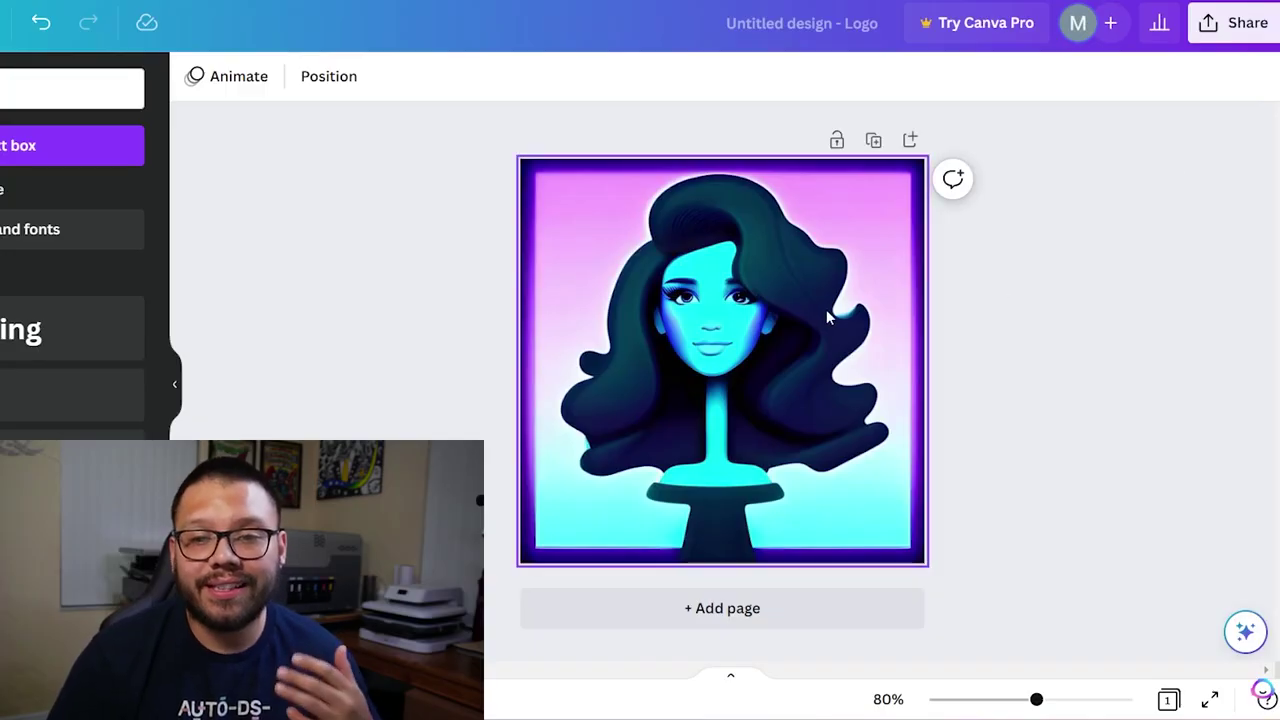
- Download the wig logo design as a PNG file
{"action": "left_click", "coordinate": [1234, 22]}
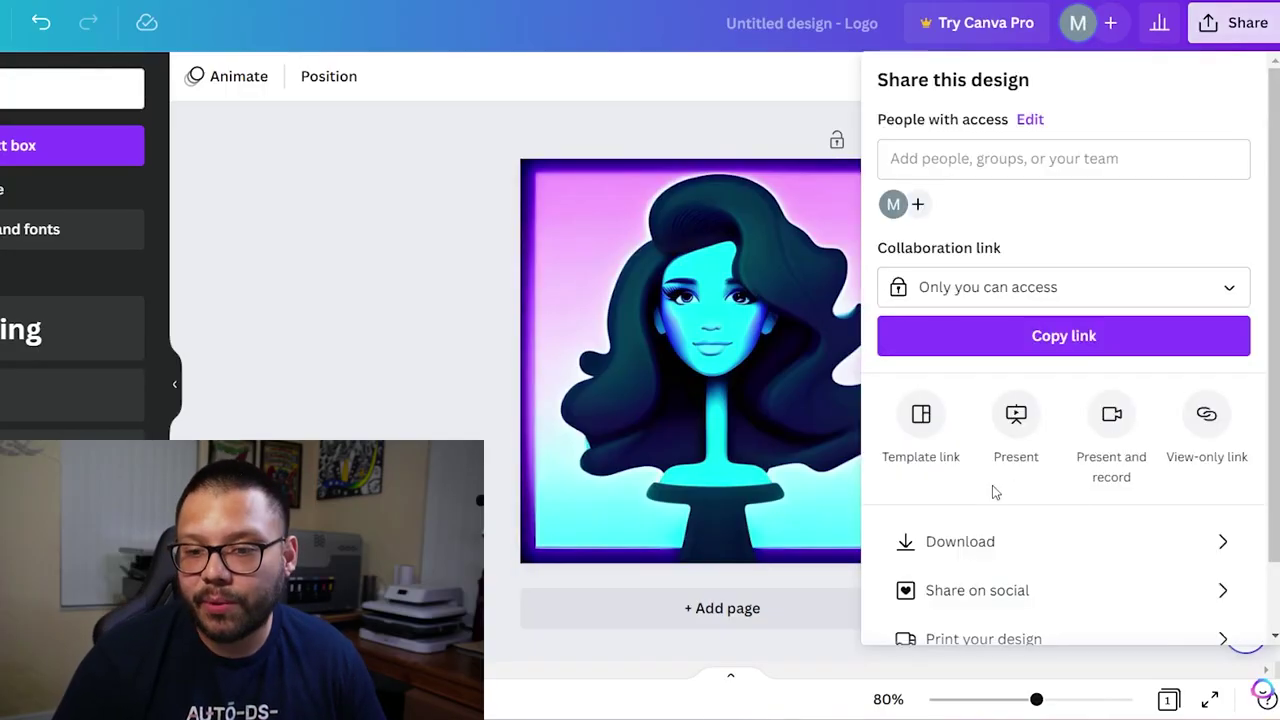
{"action": "left_click", "coordinate": [983, 548]}
{"action": "left_click", "coordinate": [1071, 403]}
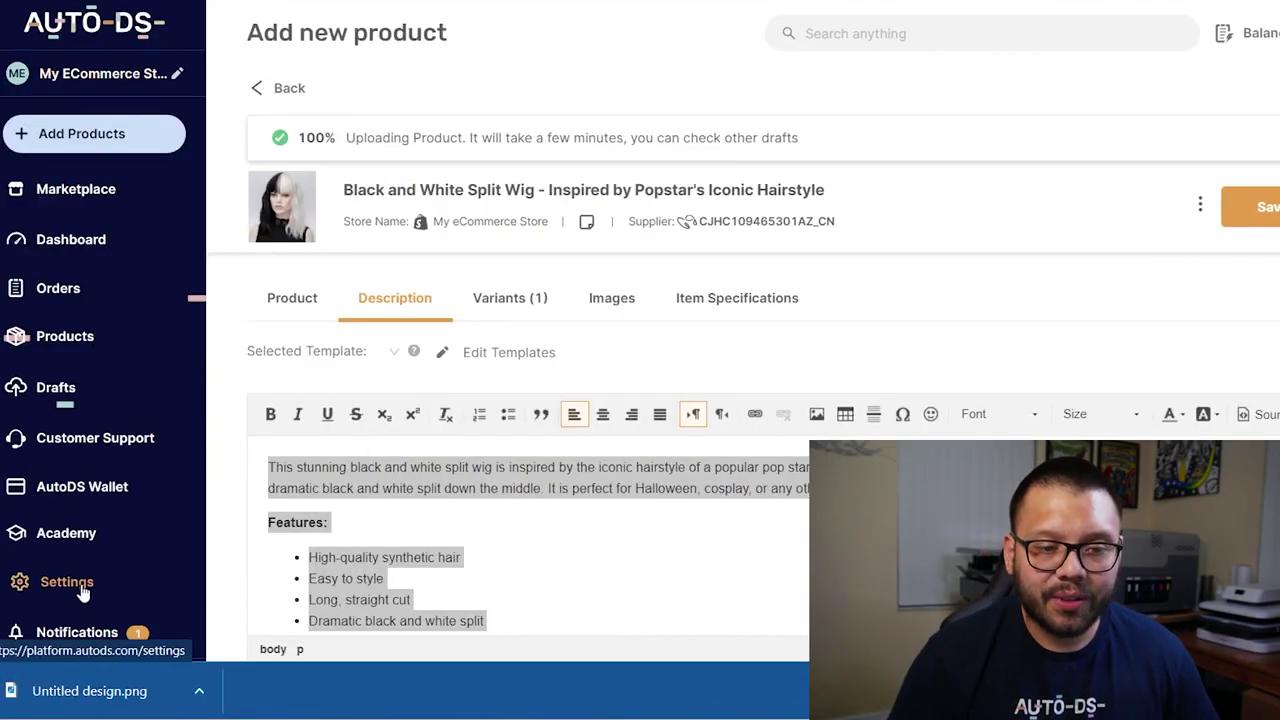
- Open the Branding Logo section of AutoDS's store settings and check the store choices, leaving My ECommerce Store selected
{"action": "left_click", "coordinate": [94, 596]}
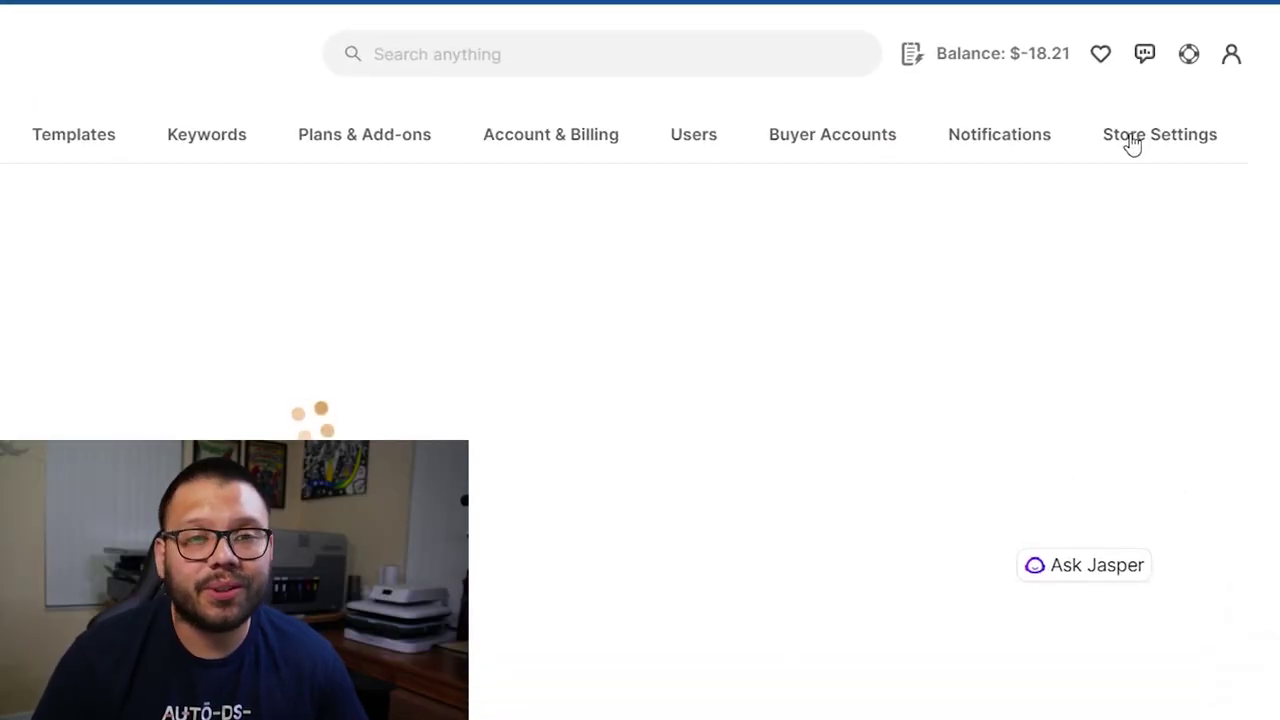
{"action": "left_click", "coordinate": [1132, 143]}
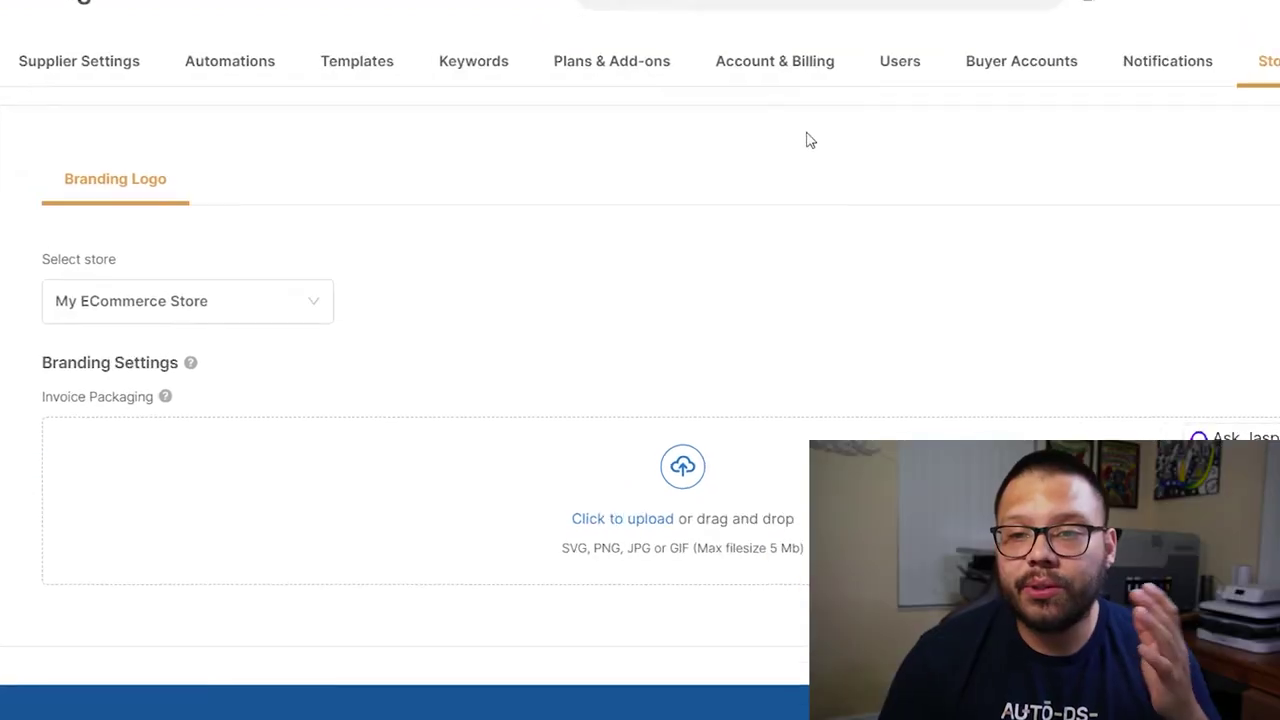
{"action": "left_click", "coordinate": [289, 308]}
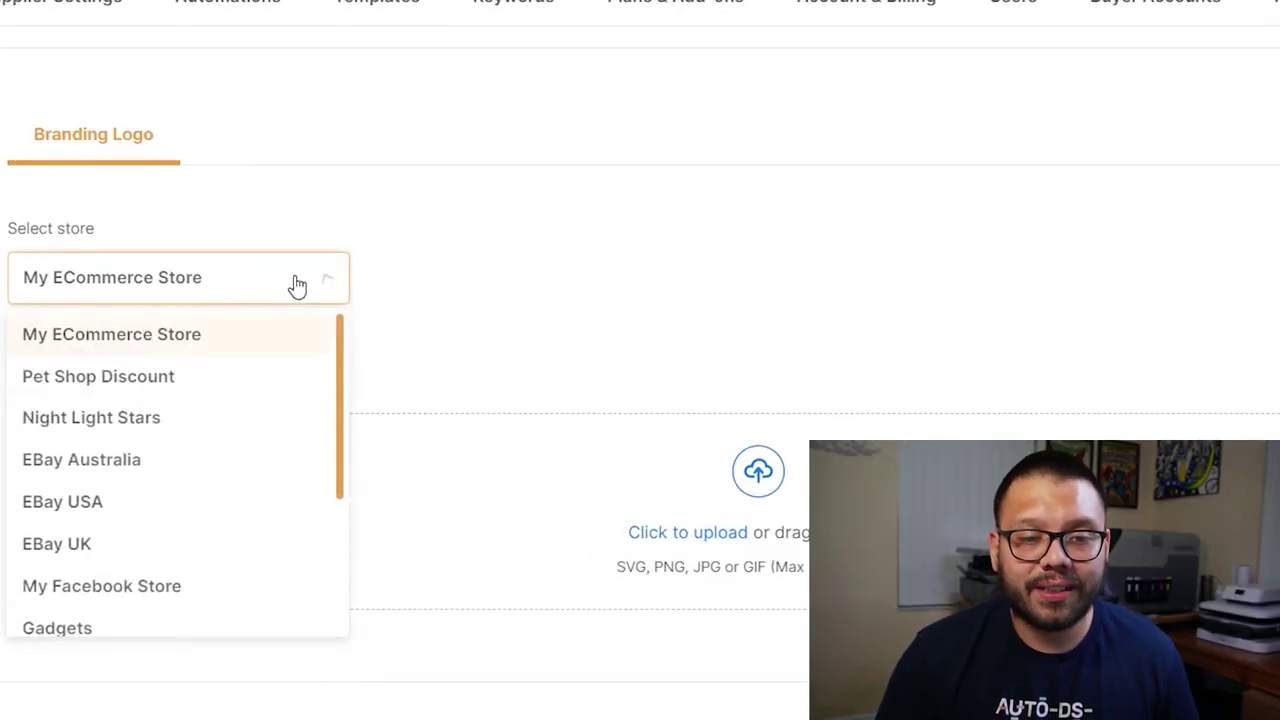
{"action": "left_click", "coordinate": [297, 285]}
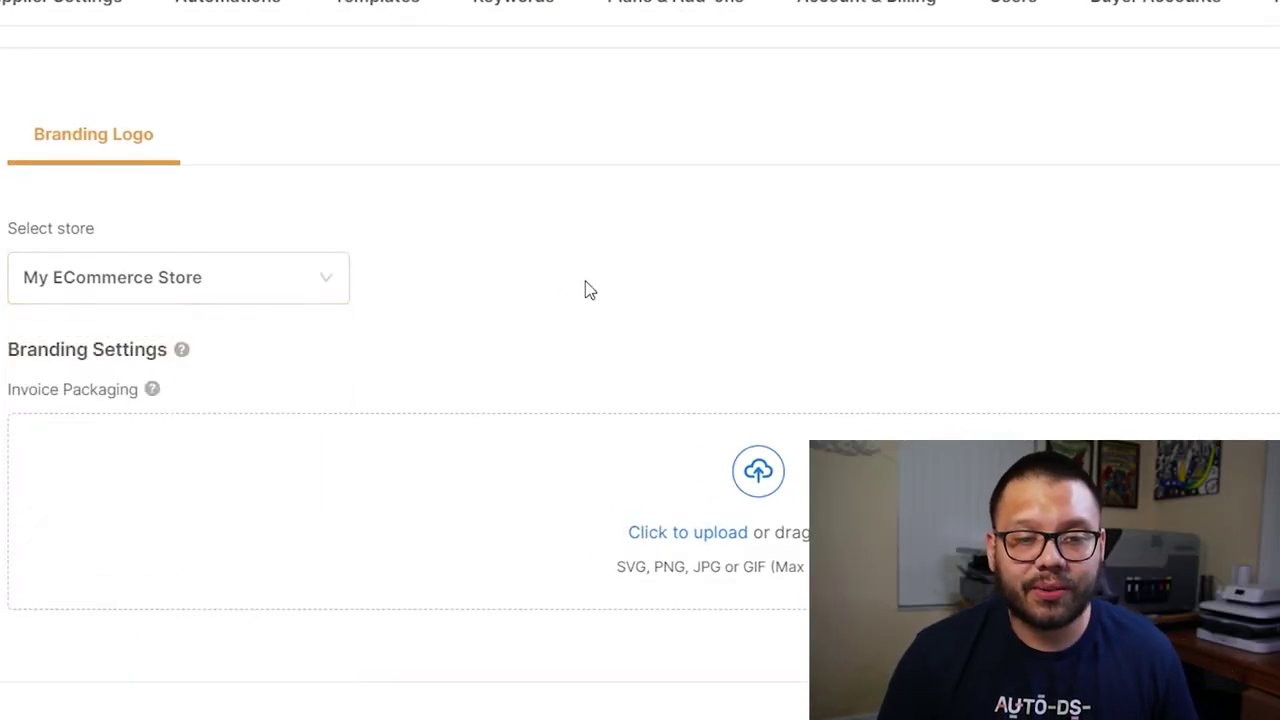
- Upload the downloaded Untitled design logo file as the invoice packaging branding for My ECommerce Store
{"action": "left_click", "coordinate": [546, 446]}
{"action": "double_click", "coordinate": [23, 63]}
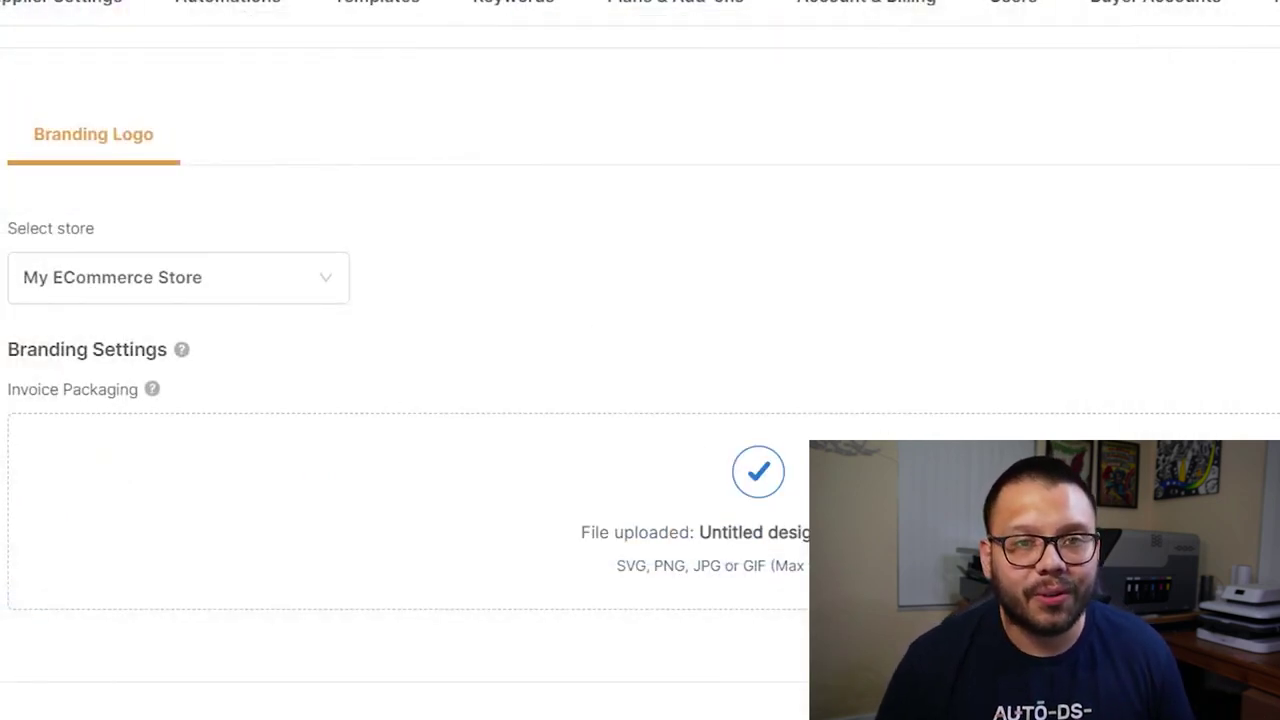
{"action": "scroll", "coordinate": [191, 402], "scroll_direction": "down", "scroll_amount": 4}
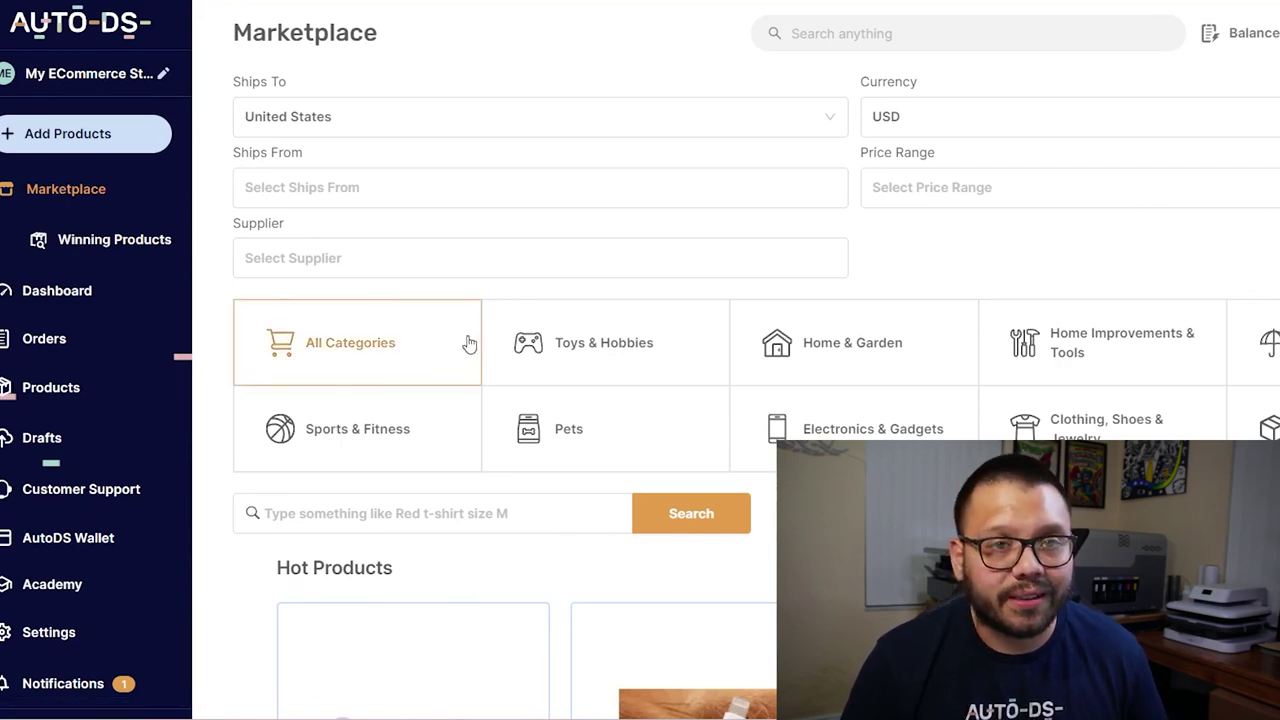
- Filter the AutoDS Marketplace by AutoDS Suppliers and examine the discount price and branding logo labels on the product cards
{"action": "left_click", "coordinate": [328, 258]}
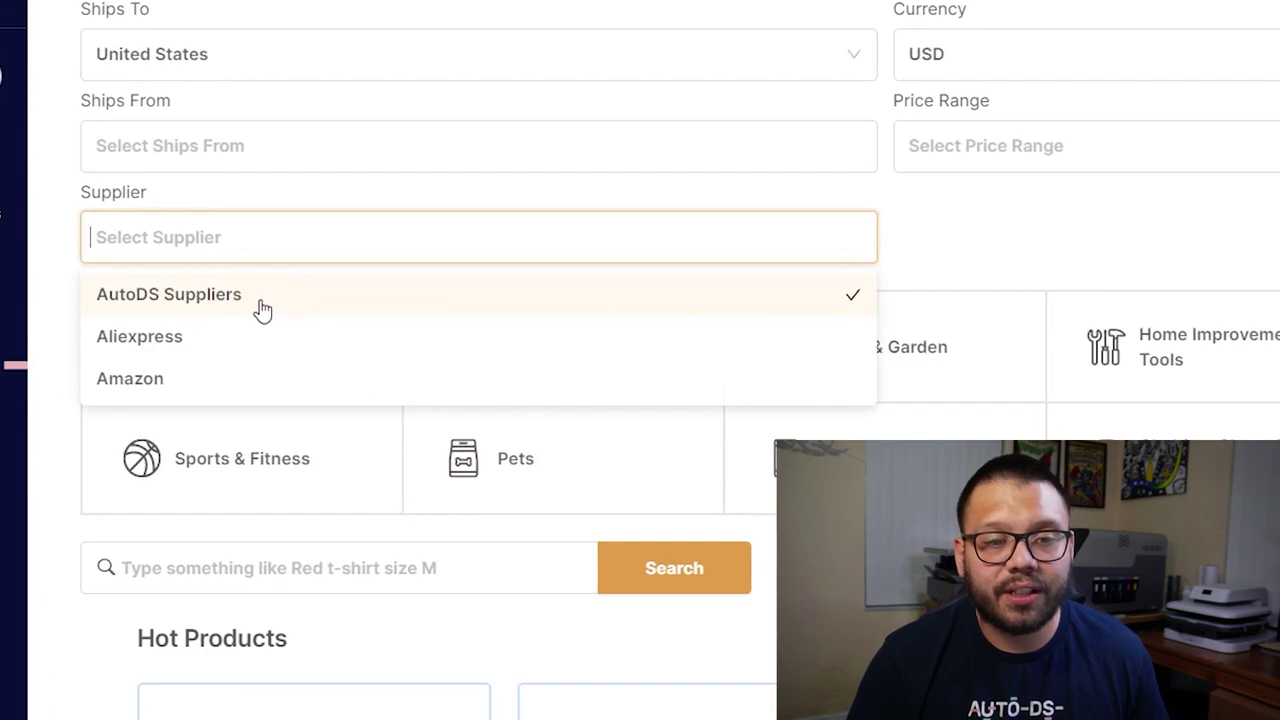
{"action": "left_click", "coordinate": [260, 300]}
{"action": "scroll", "coordinate": [925, 341], "scroll_direction": "down", "scroll_amount": 8}
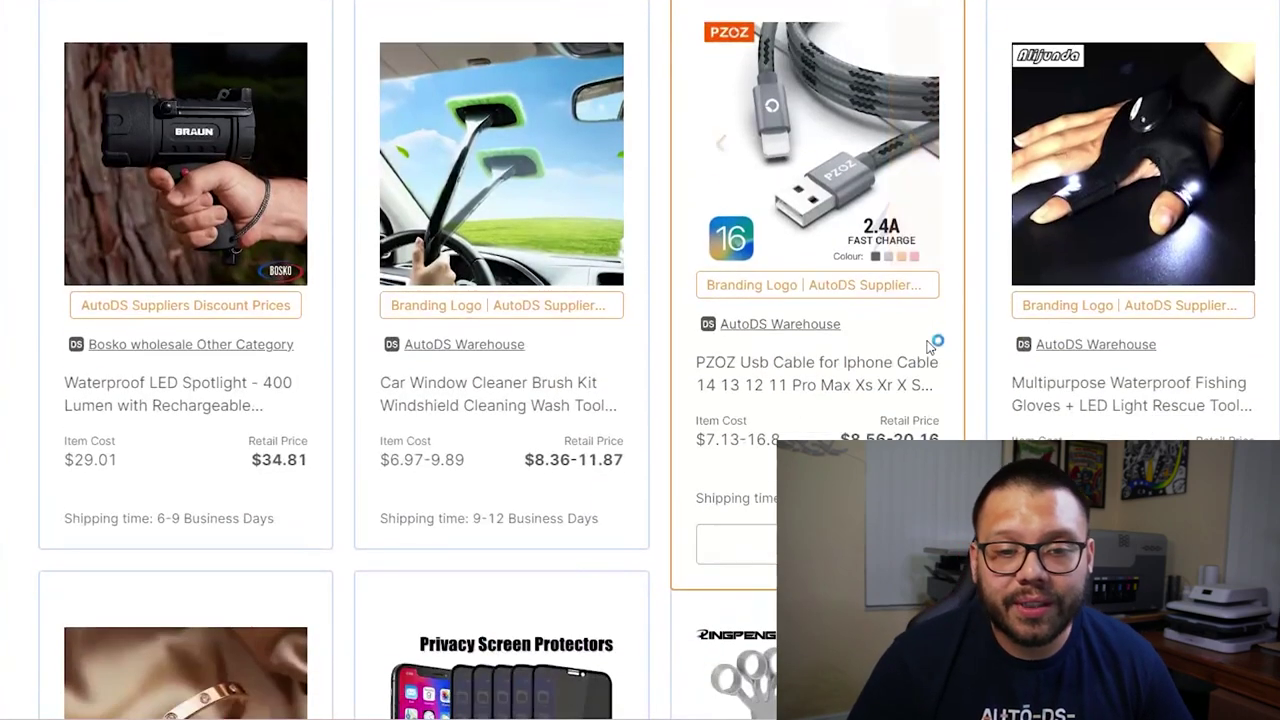
{"action": "mouse_move", "coordinate": [500, 432]}
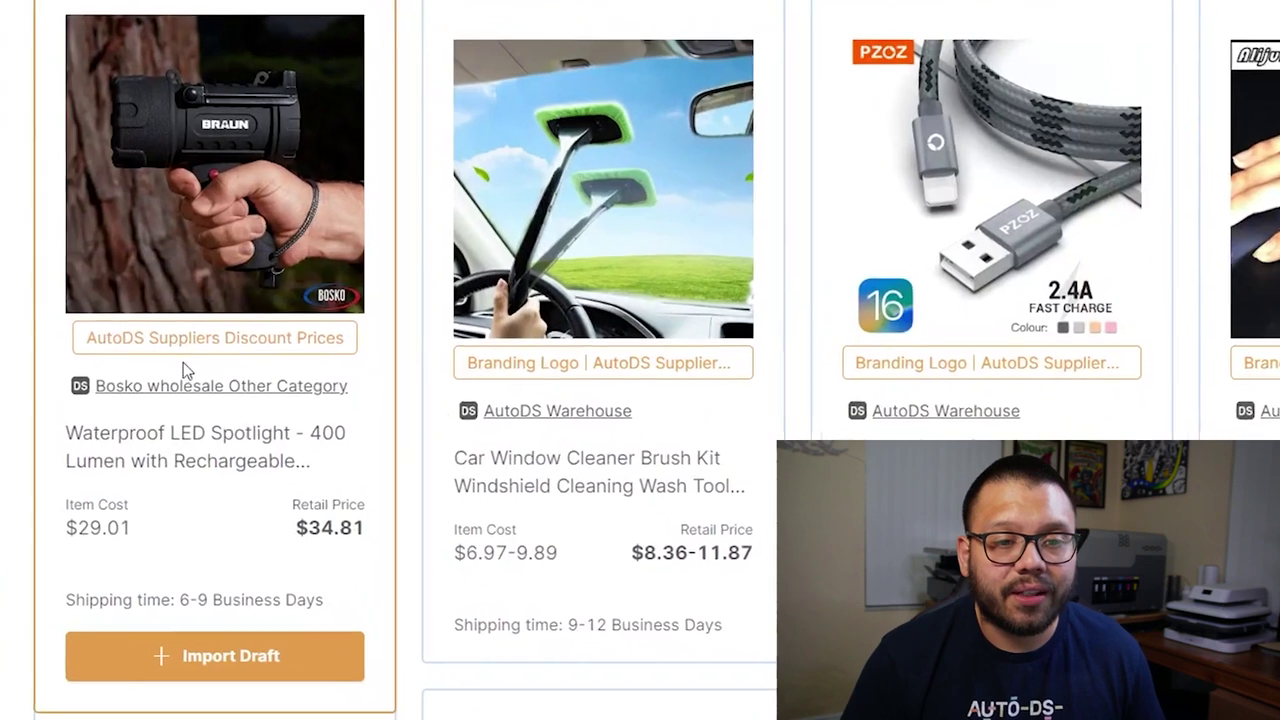
{"action": "mouse_move", "coordinate": [252, 296]}
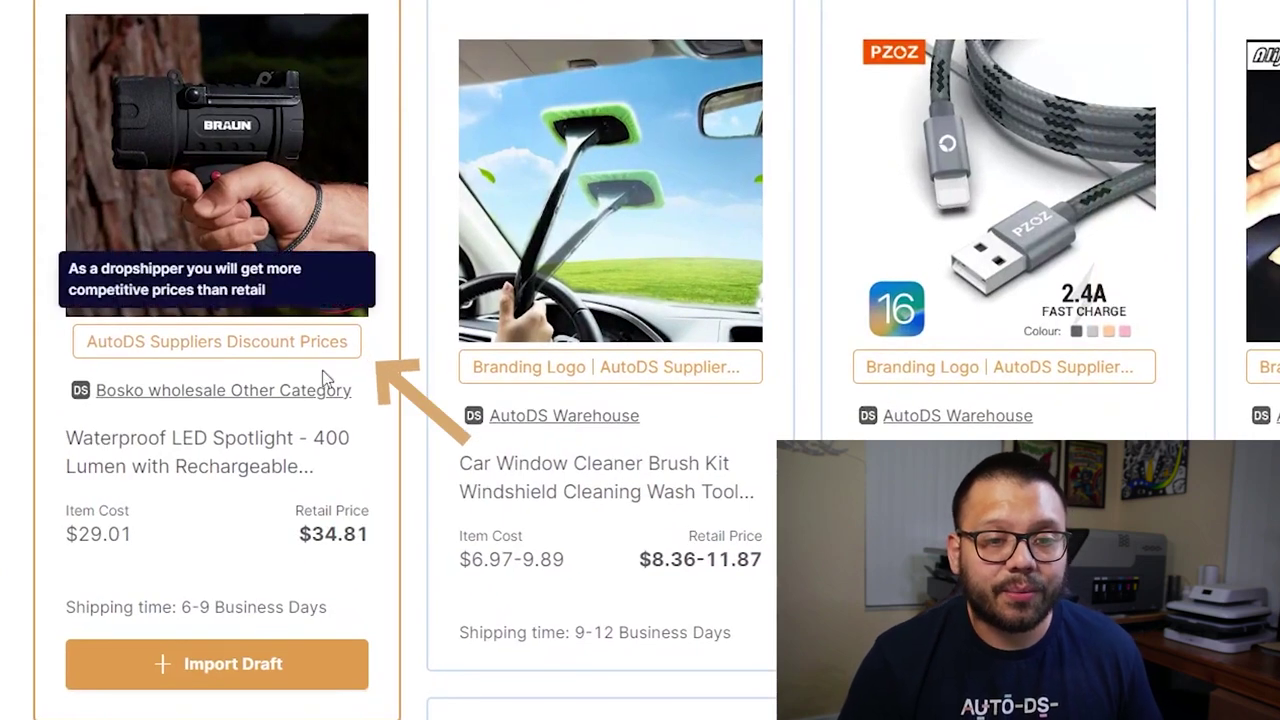
{"action": "mouse_move", "coordinate": [563, 363]}
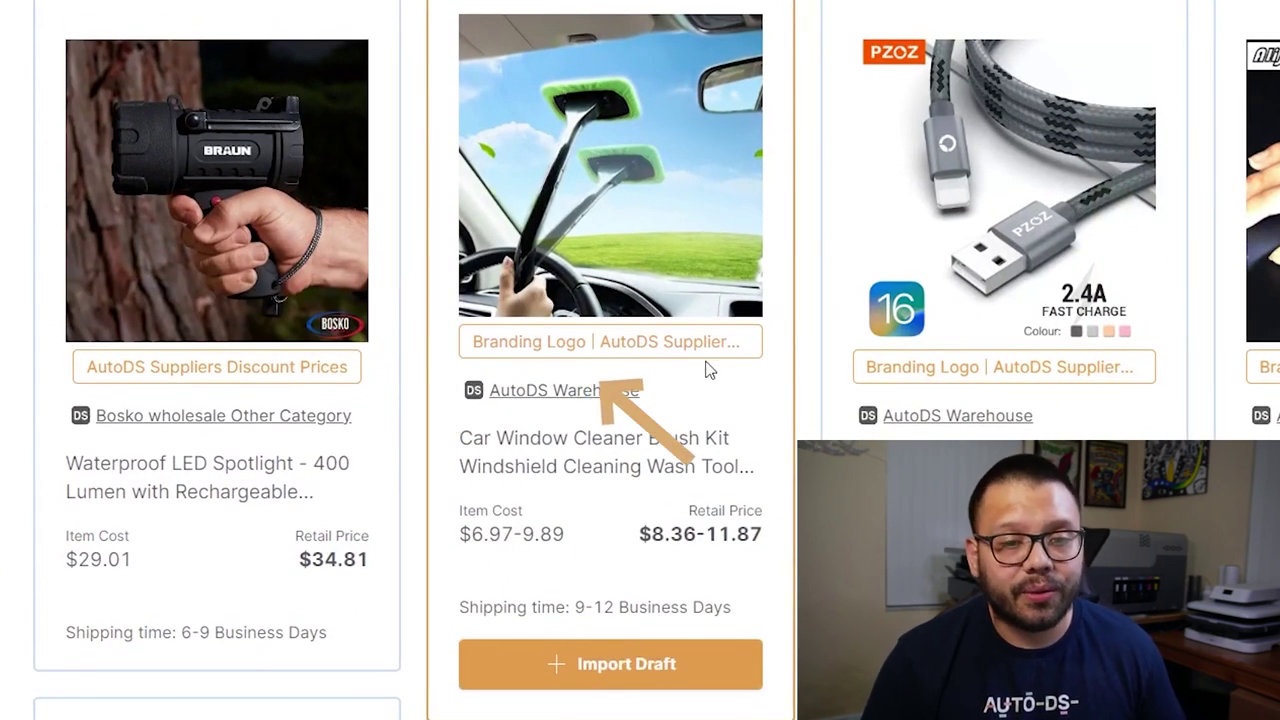
{"action": "mouse_move", "coordinate": [205, 358]}
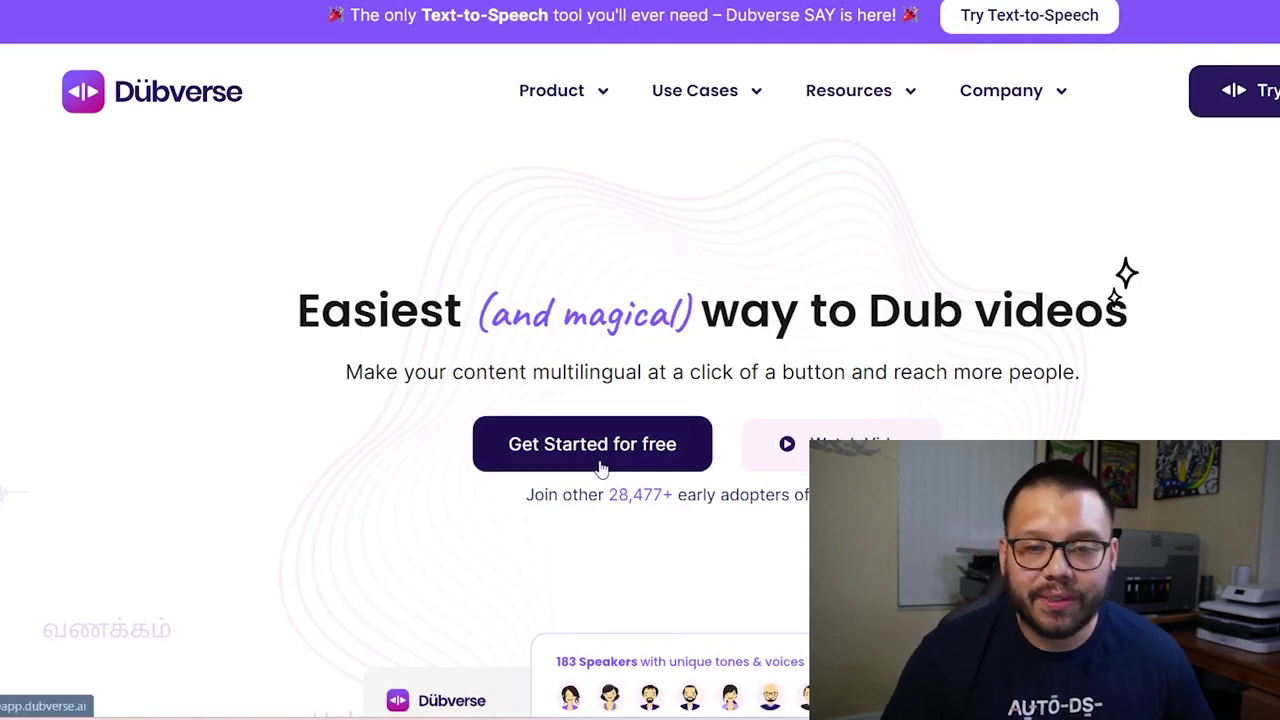
- Switch to Dubverse and open its free workspace showing all projects
{"action": "left_click", "coordinate": [567, 463]}
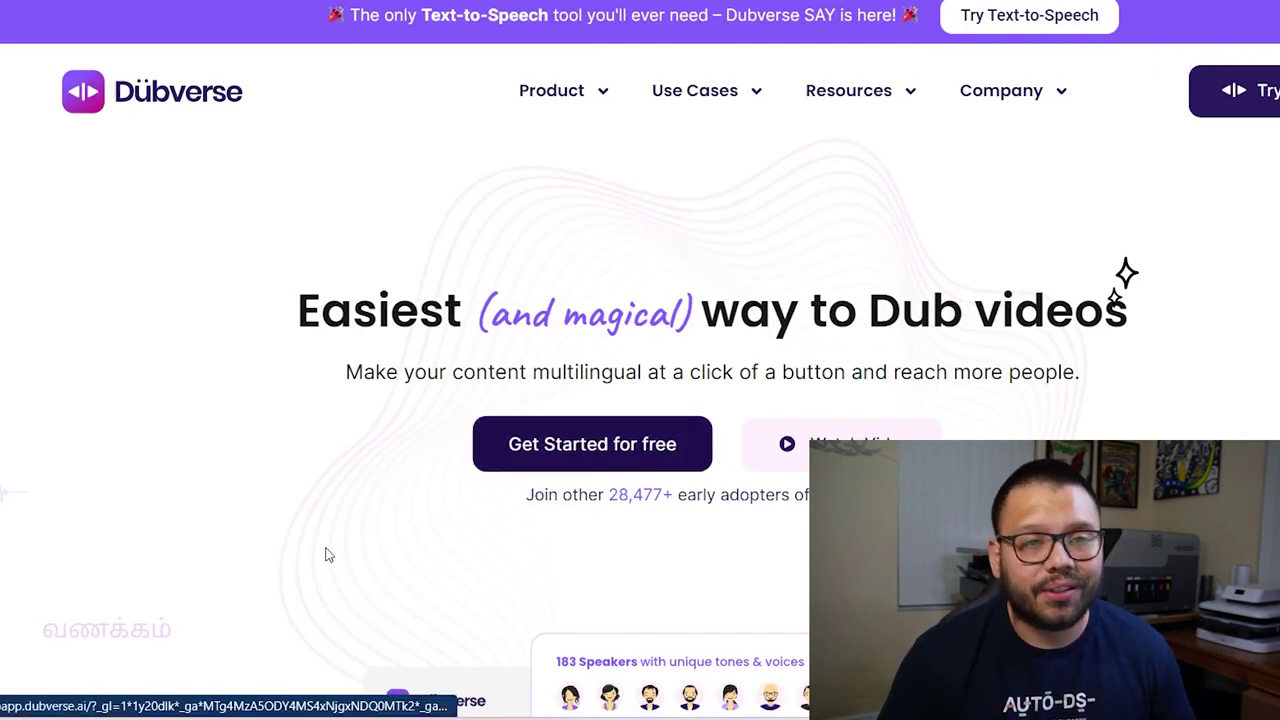
{"action": "mouse_move", "coordinate": [637, 527]}
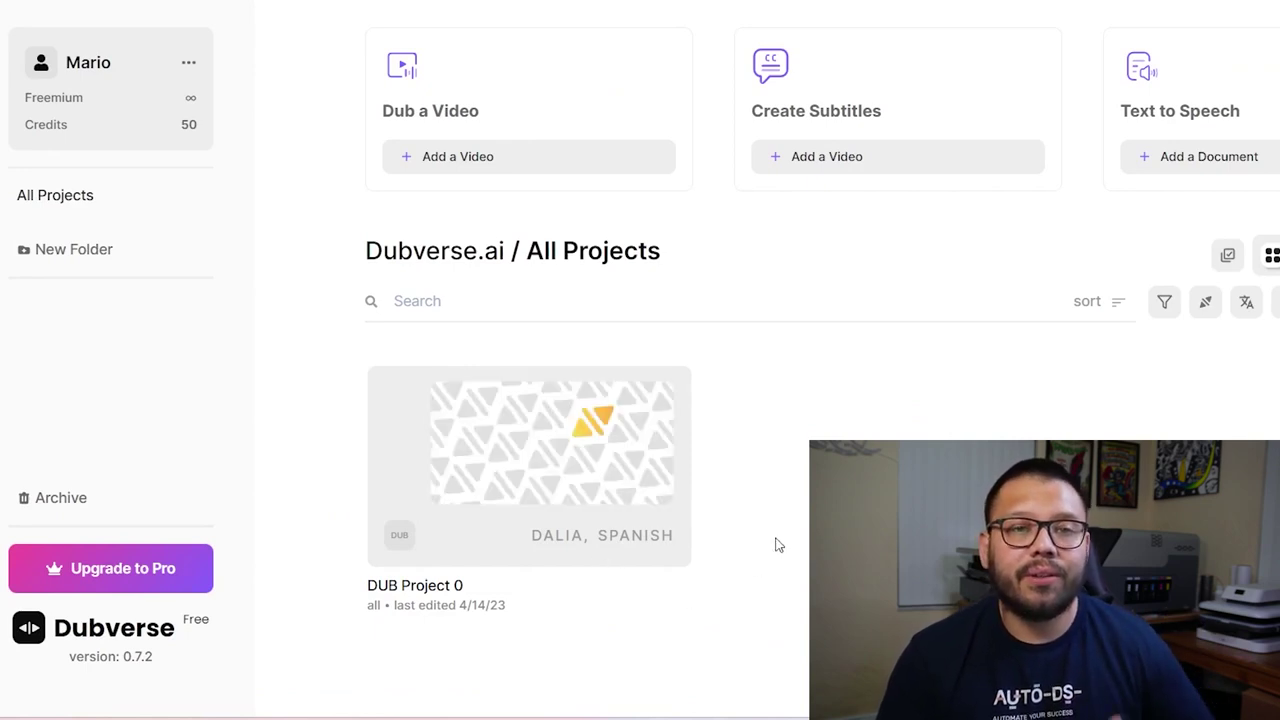
{"action": "left_click", "coordinate": [460, 163]}
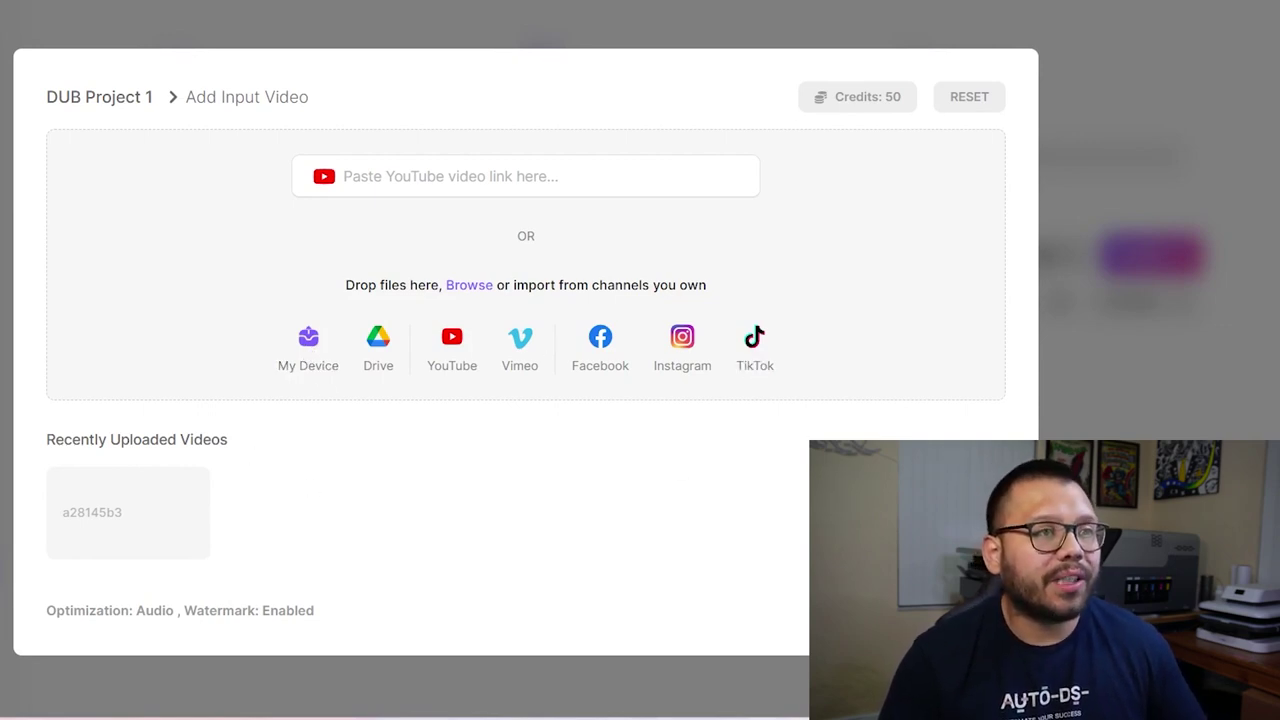
{"action": "left_click", "coordinate": [755, 345]}
{"action": "key", "text": "Escape"}
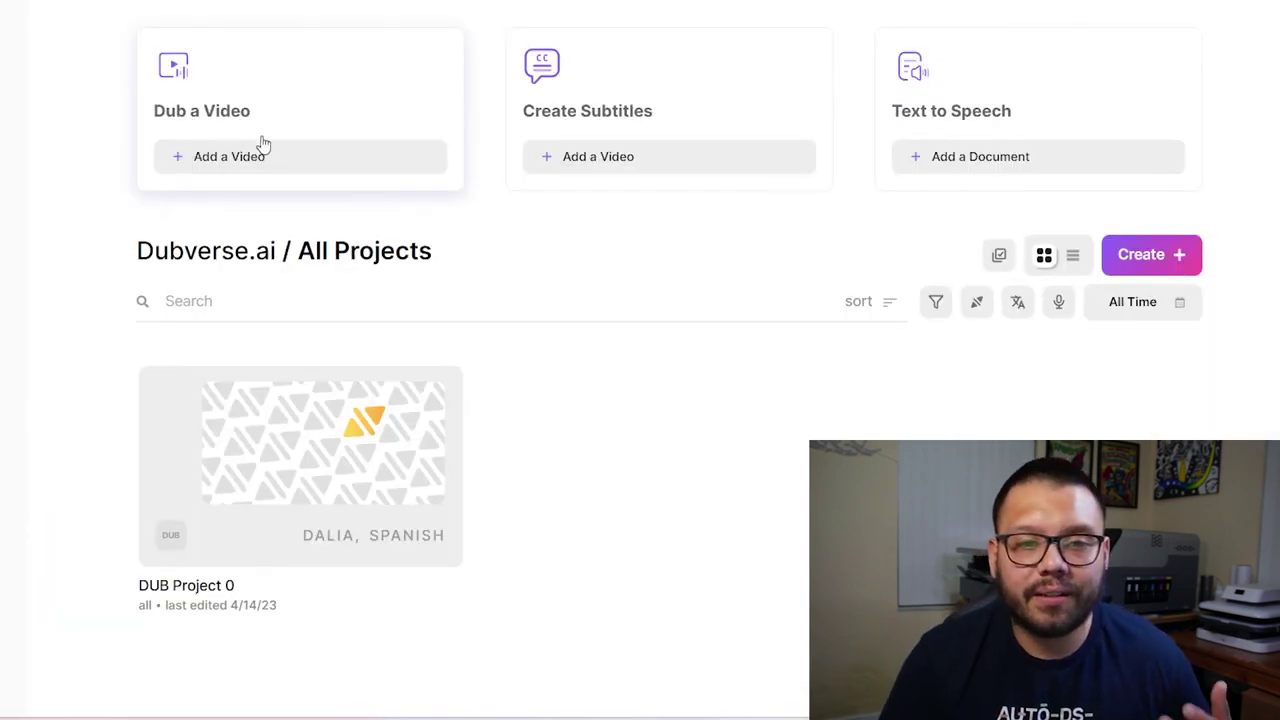
{"action": "left_click", "coordinate": [229, 164]}
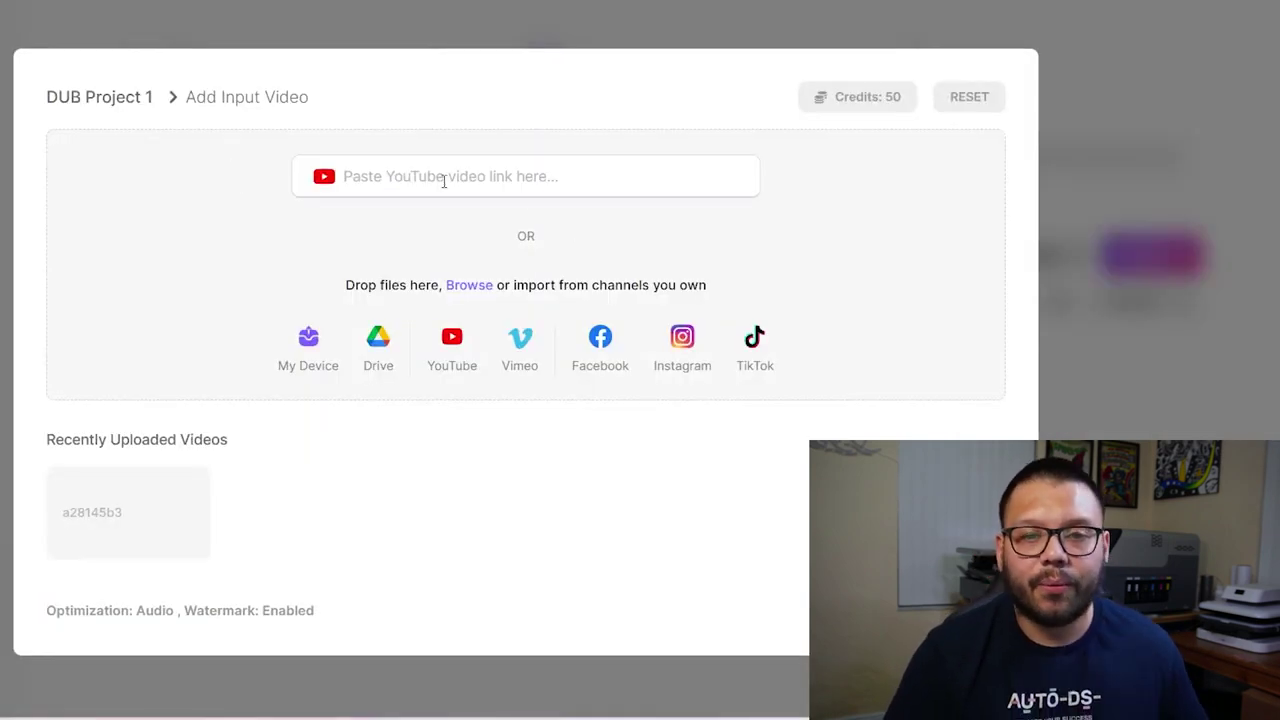
{"action": "type", "text": "https://youtube.com/shorts/oS1CMBd-vXg?feature=share"}
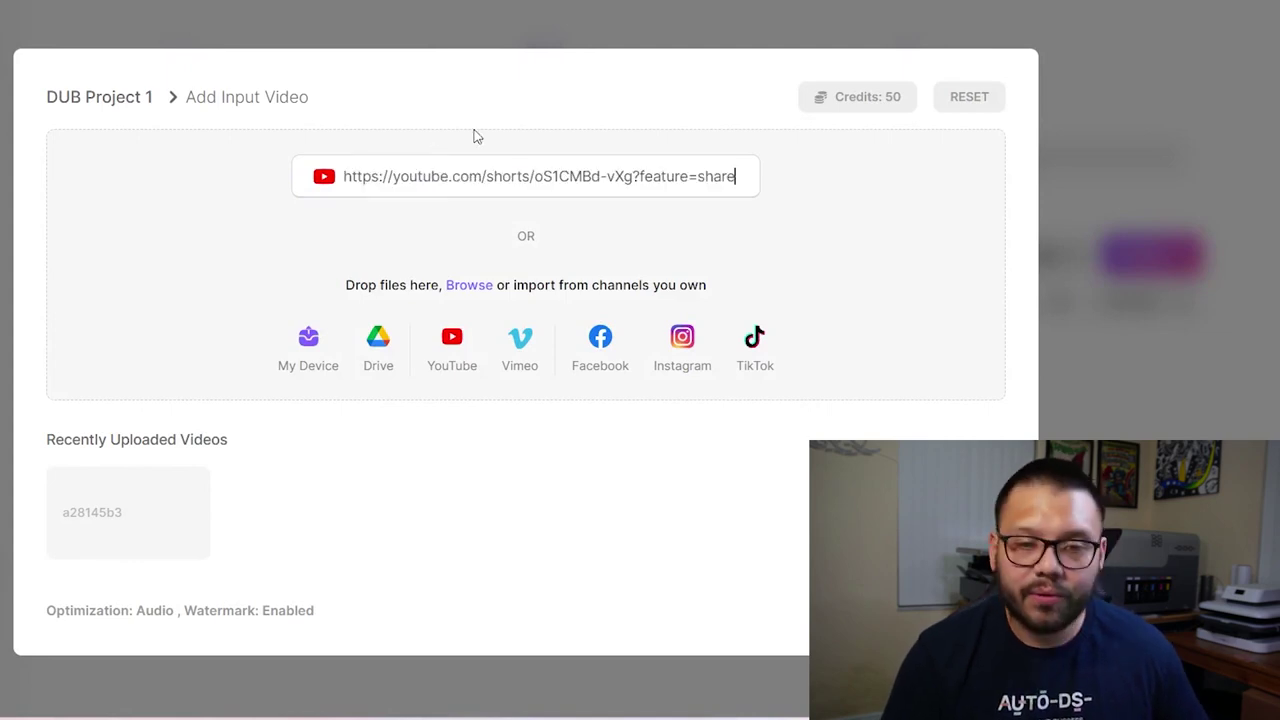
{"action": "key", "text": "Return"}
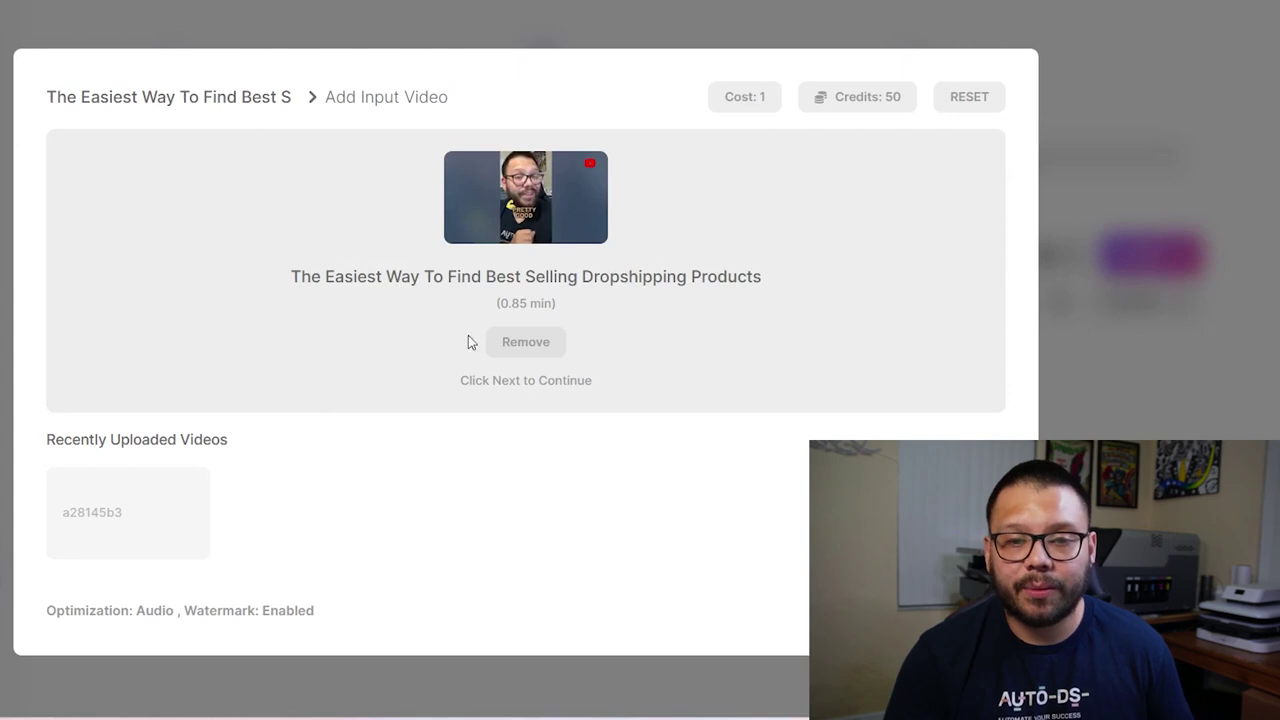
{"action": "left_click", "coordinate": [978, 610]}
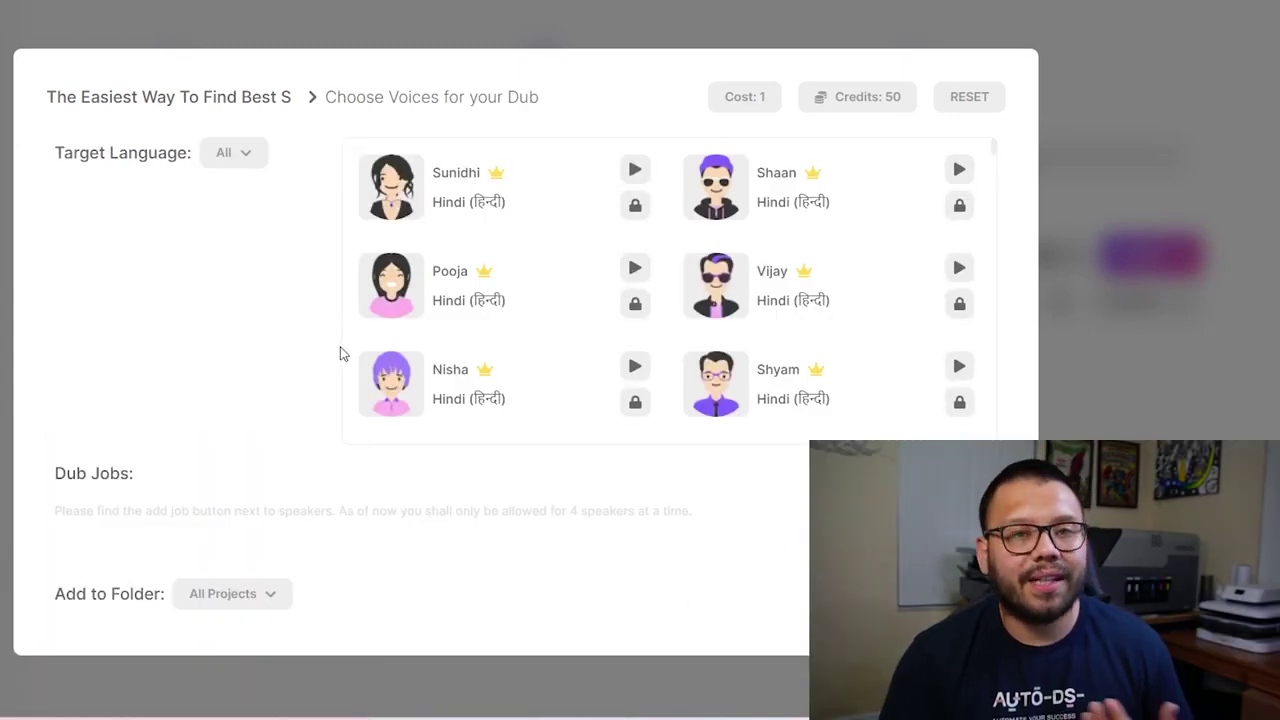
{"action": "left_click", "coordinate": [229, 160]}
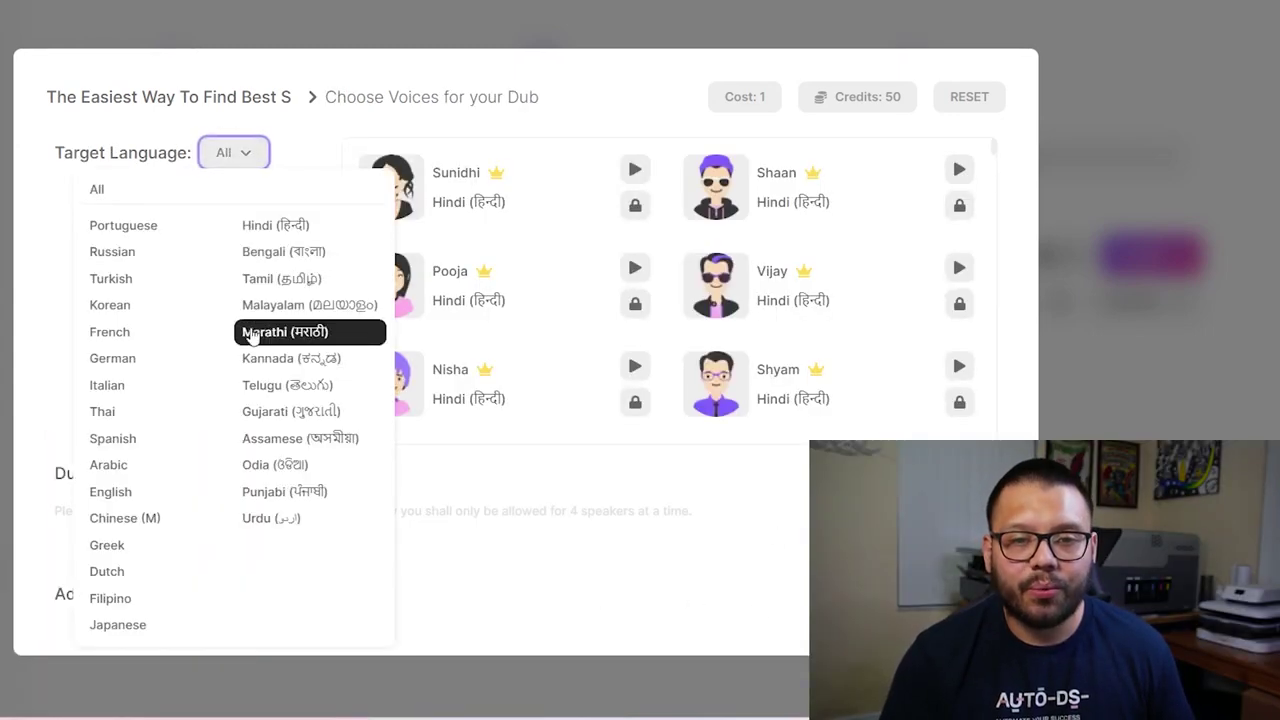
{"action": "left_click", "coordinate": [155, 441]}
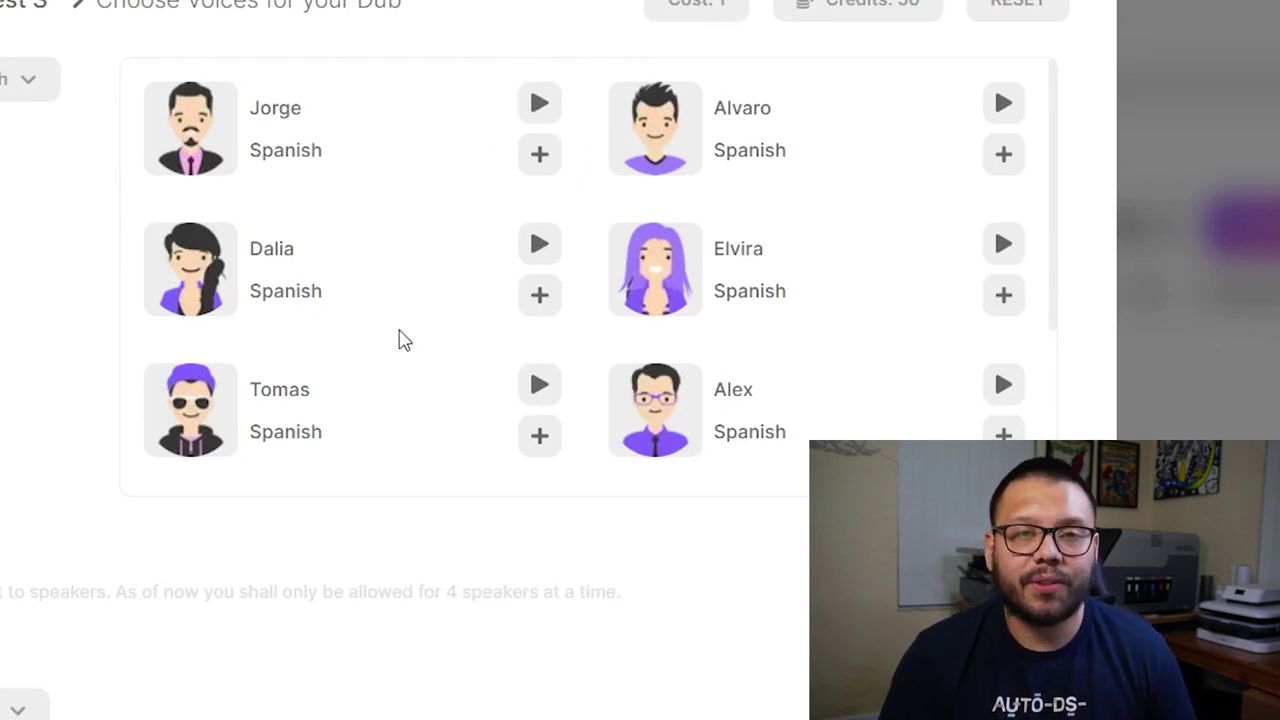
- Look through the Spanish voices and preview Jorge, Dalia, Alvaro and Elvira
{"action": "left_click", "coordinate": [540, 105]}
{"action": "scroll", "coordinate": [330, 300], "scroll_direction": "down", "scroll_amount": 3}
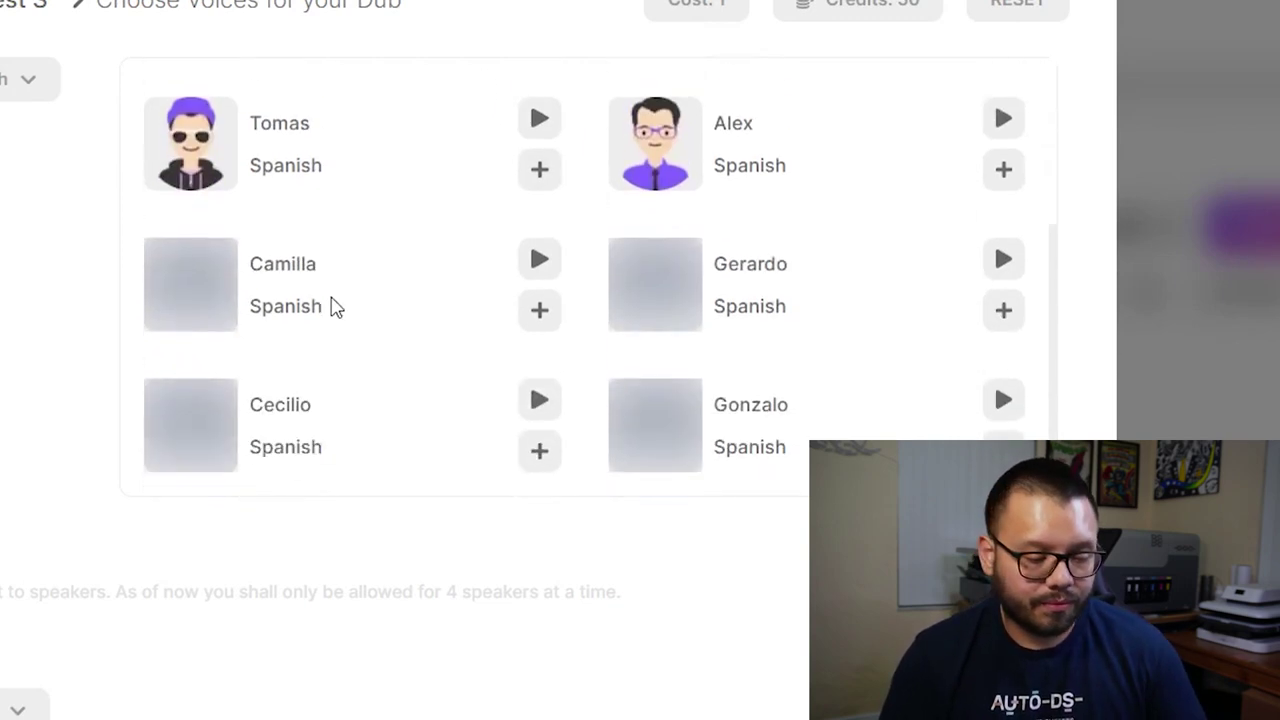
{"action": "scroll", "coordinate": [450, 368], "scroll_direction": "up", "scroll_amount": 3}
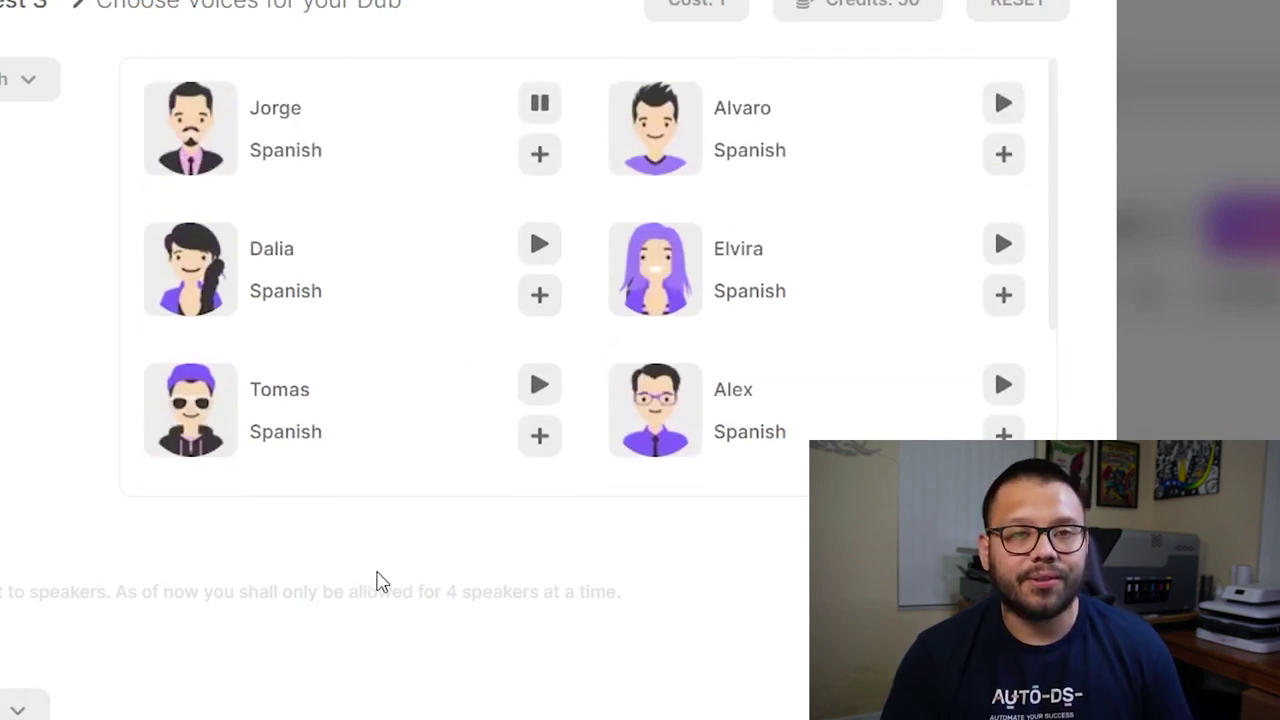
{"action": "left_click", "coordinate": [540, 245]}
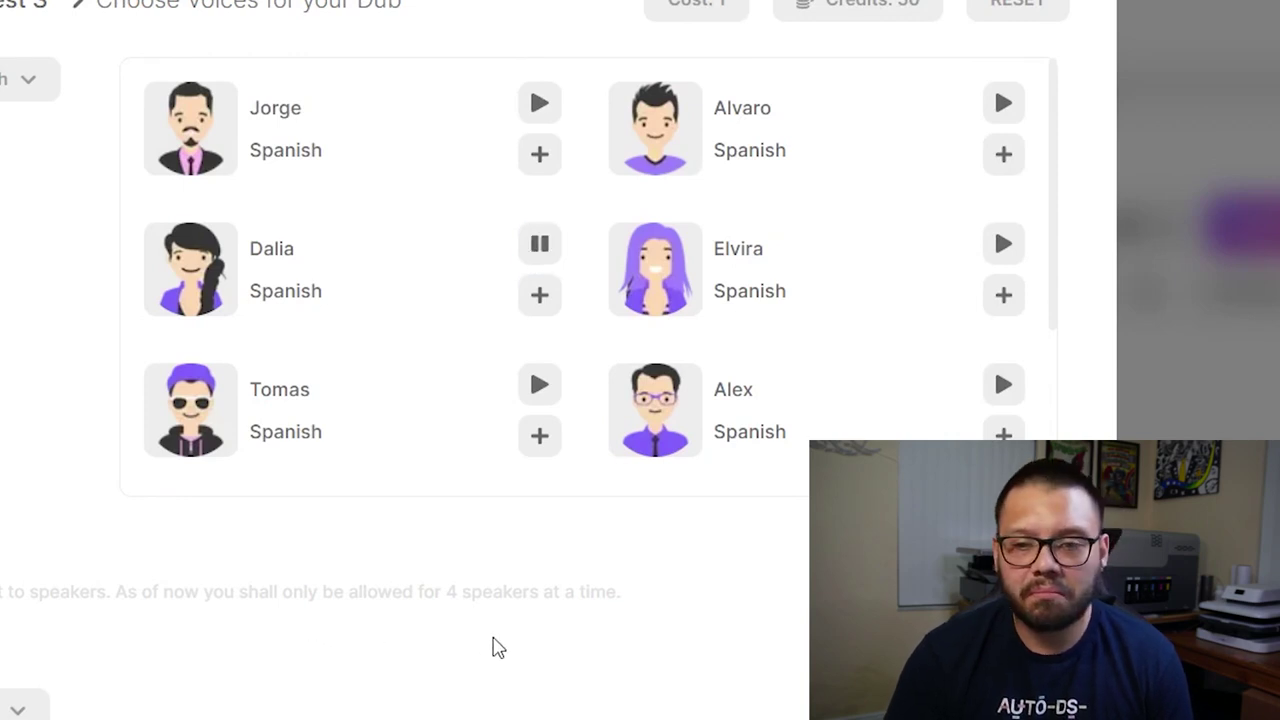
{"action": "left_click", "coordinate": [1004, 106]}
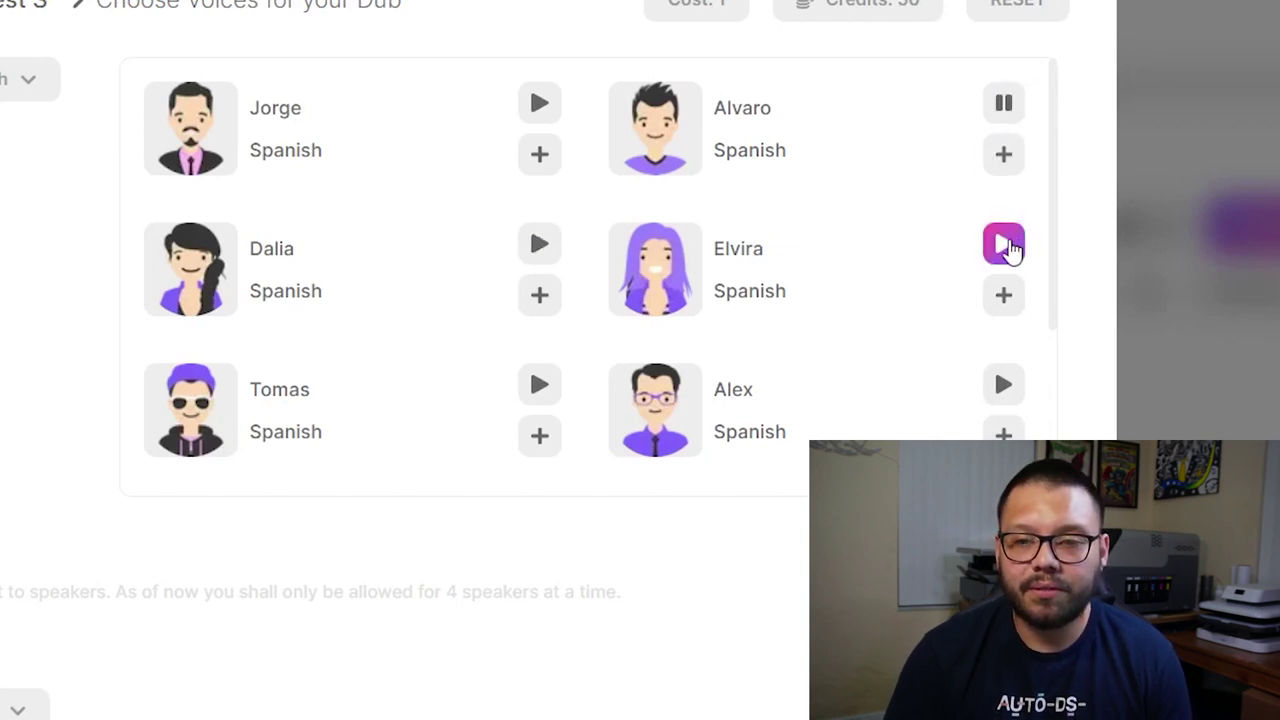
{"action": "left_click", "coordinate": [1004, 250]}
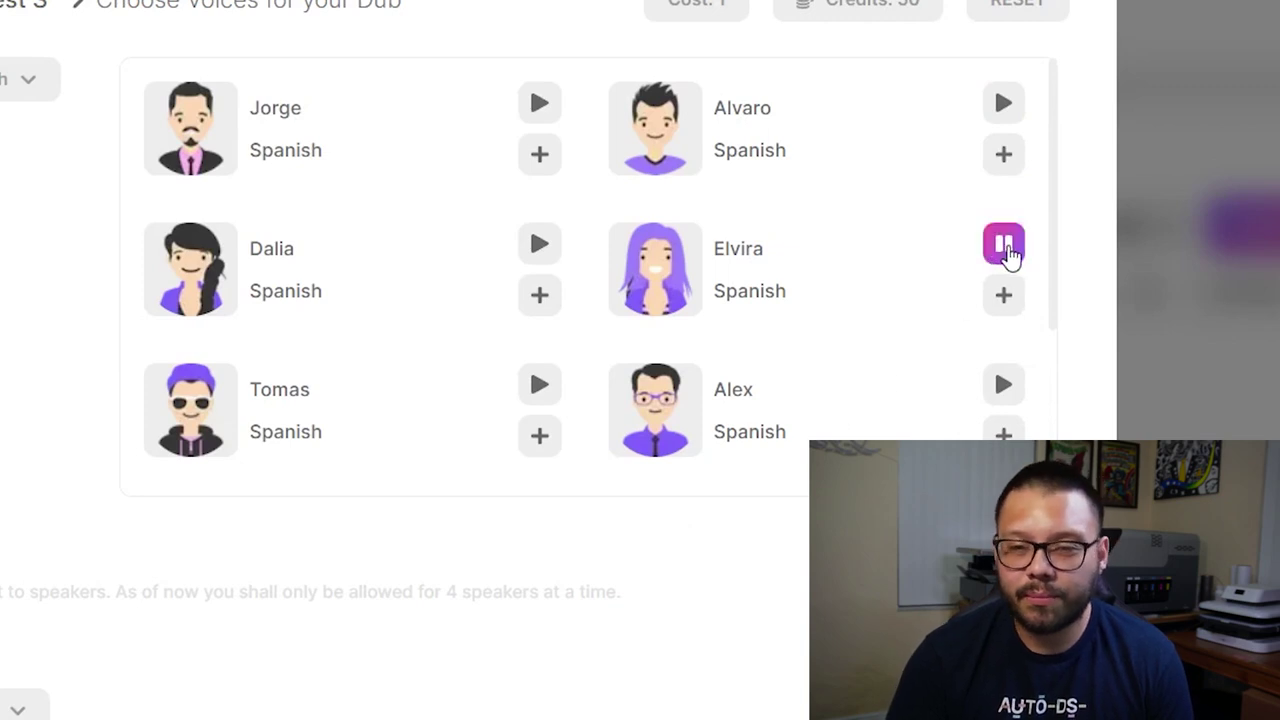
{"action": "left_click", "coordinate": [1004, 246]}
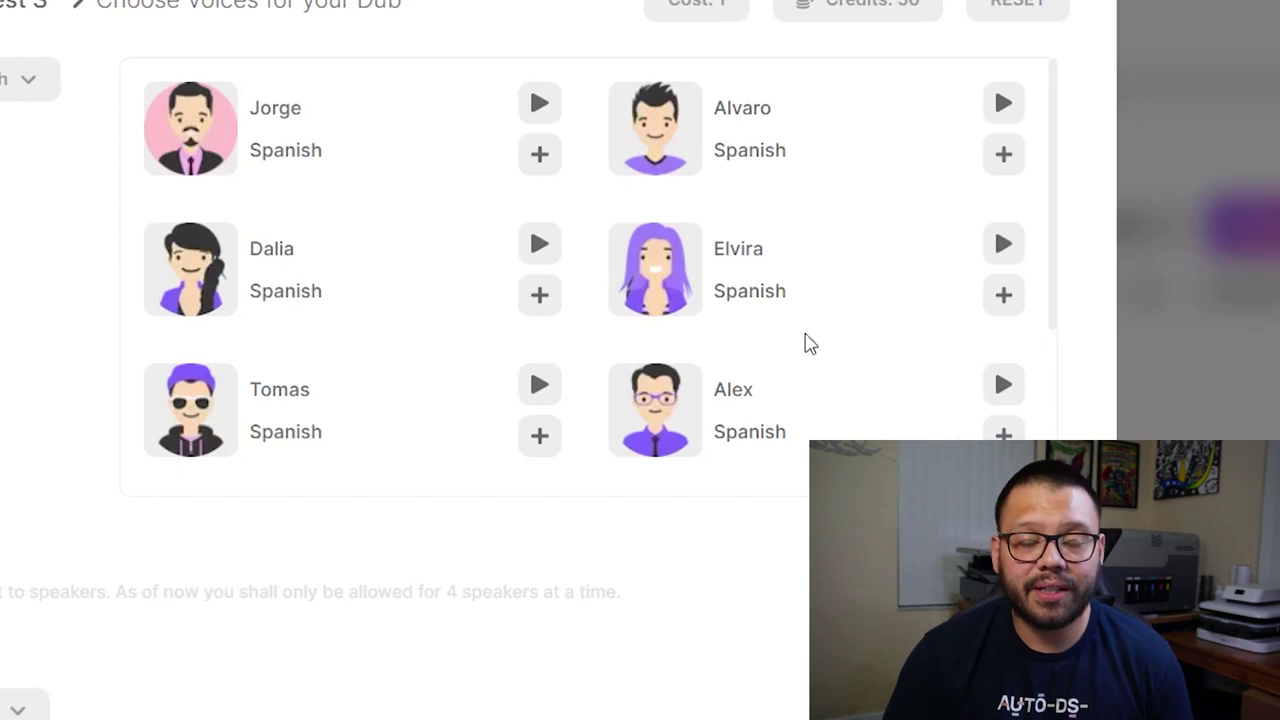
- Dub the video with the Spanish voice Jorge and watch the finished dub
{"action": "left_click", "coordinate": [530, 165]}
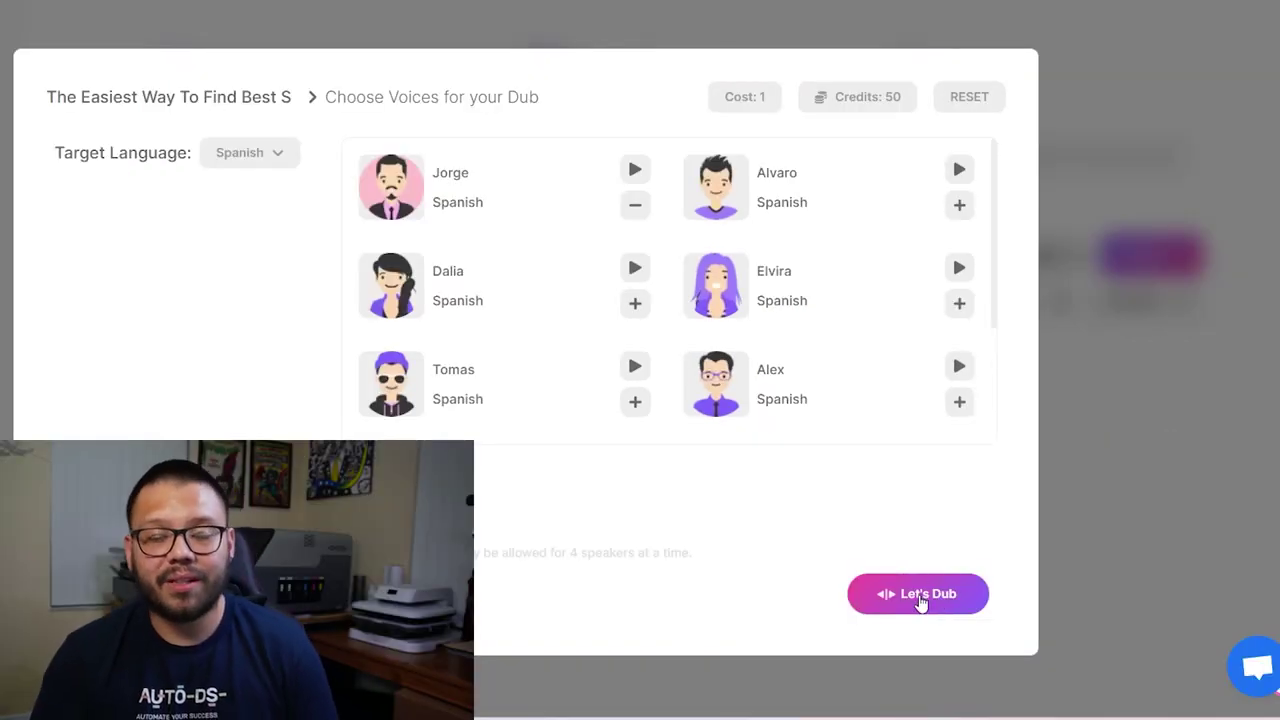
{"action": "left_click", "coordinate": [920, 597]}
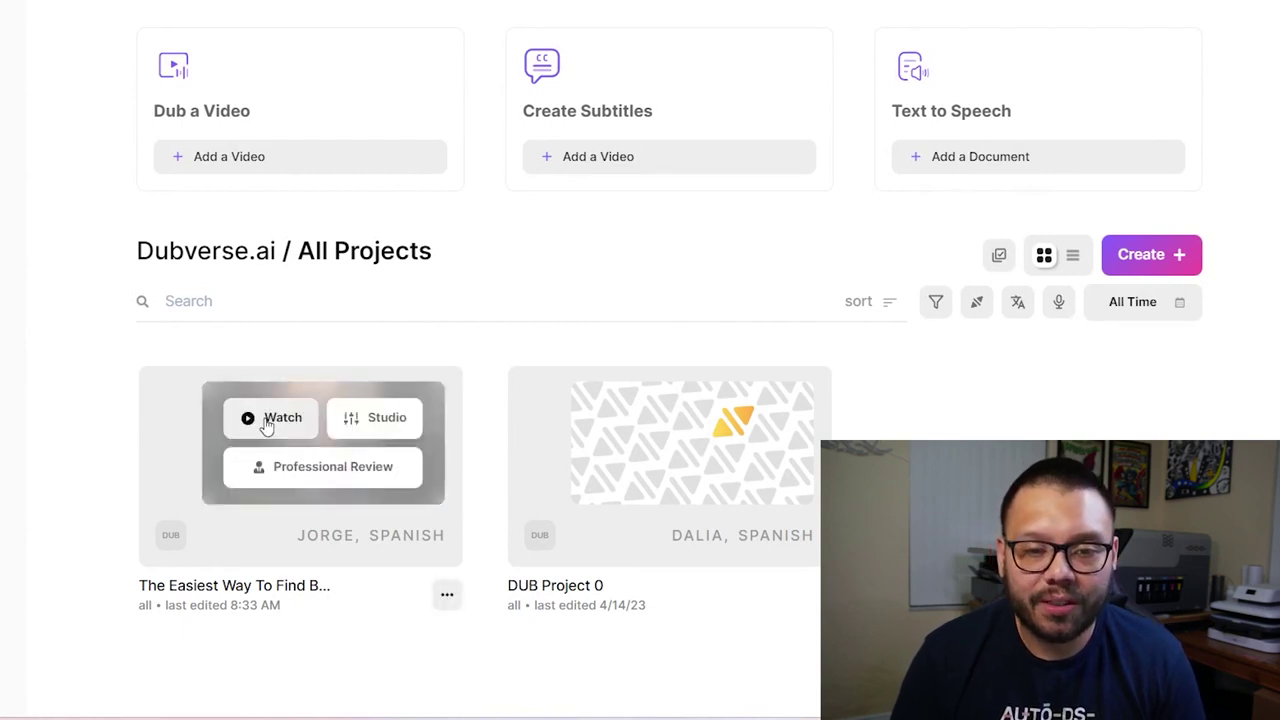
{"action": "left_click", "coordinate": [266, 423]}
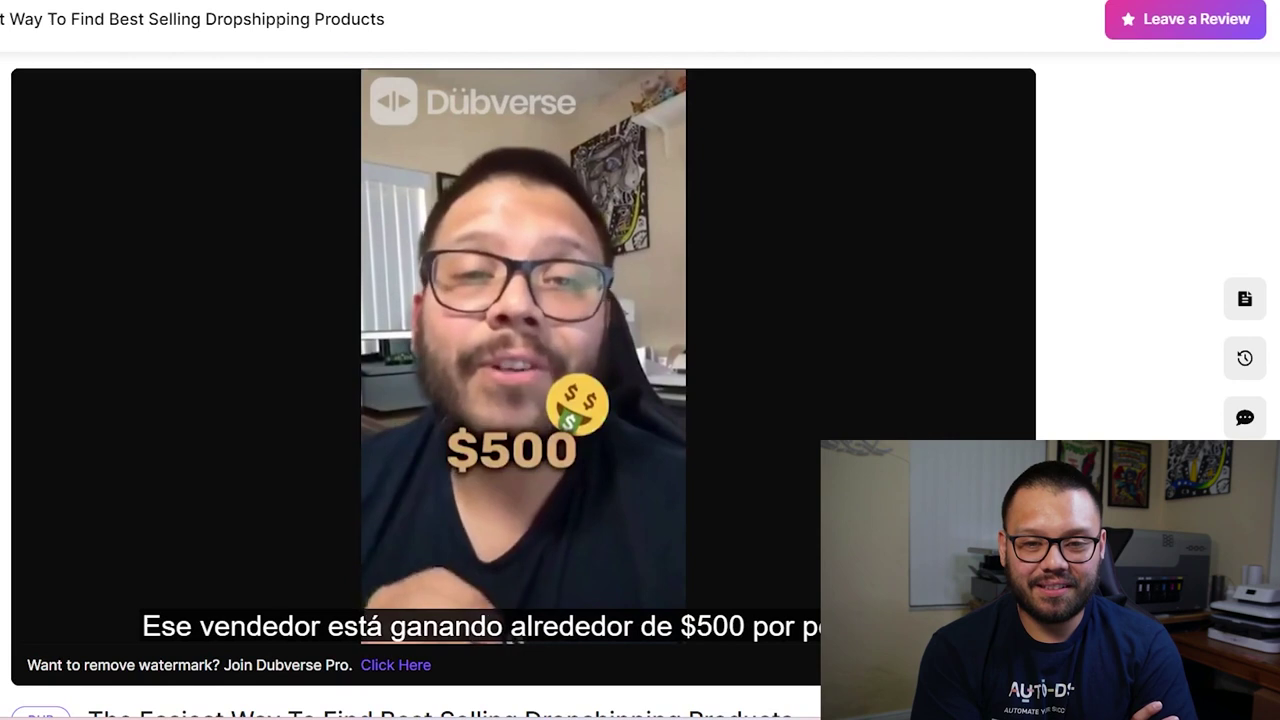
{"action": "left_click", "coordinate": [613, 259]}
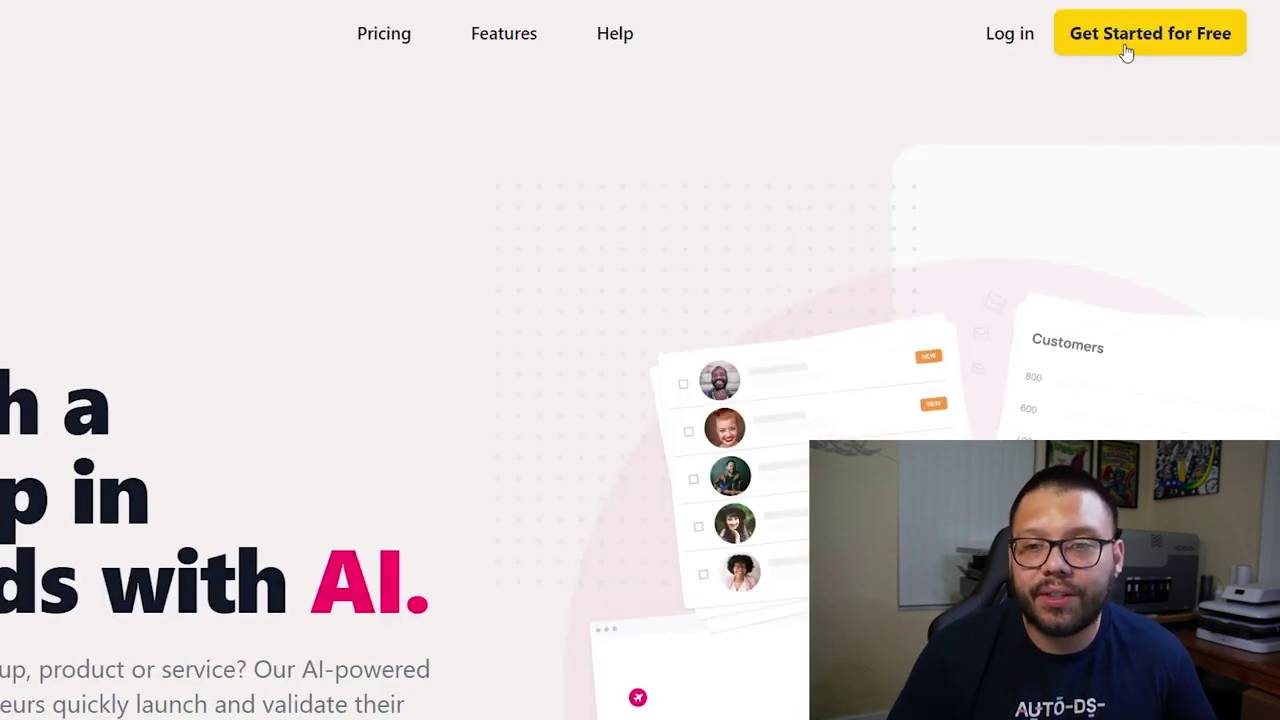
- Switch to Mixo and generate a site from the startup idea "A halloween store that sells wigs"
{"action": "left_click", "coordinate": [1131, 47]}
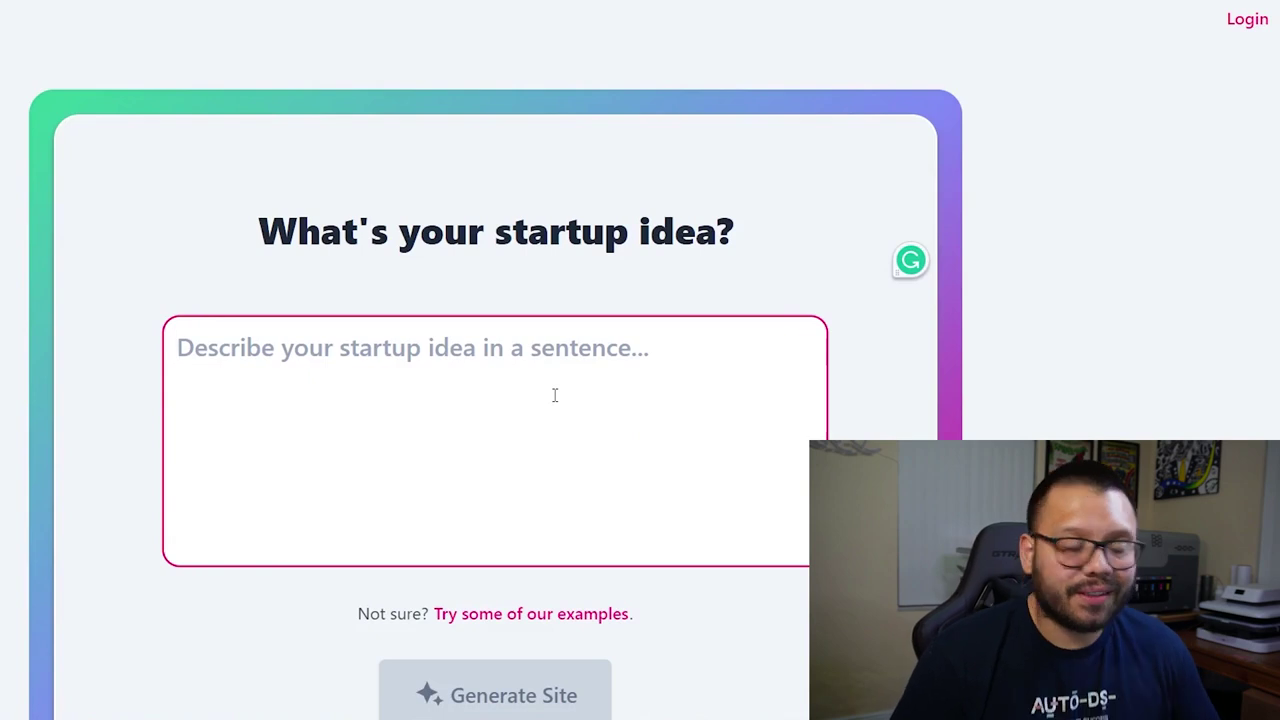
{"action": "type", "text": "A halloween store that sells wigs"}
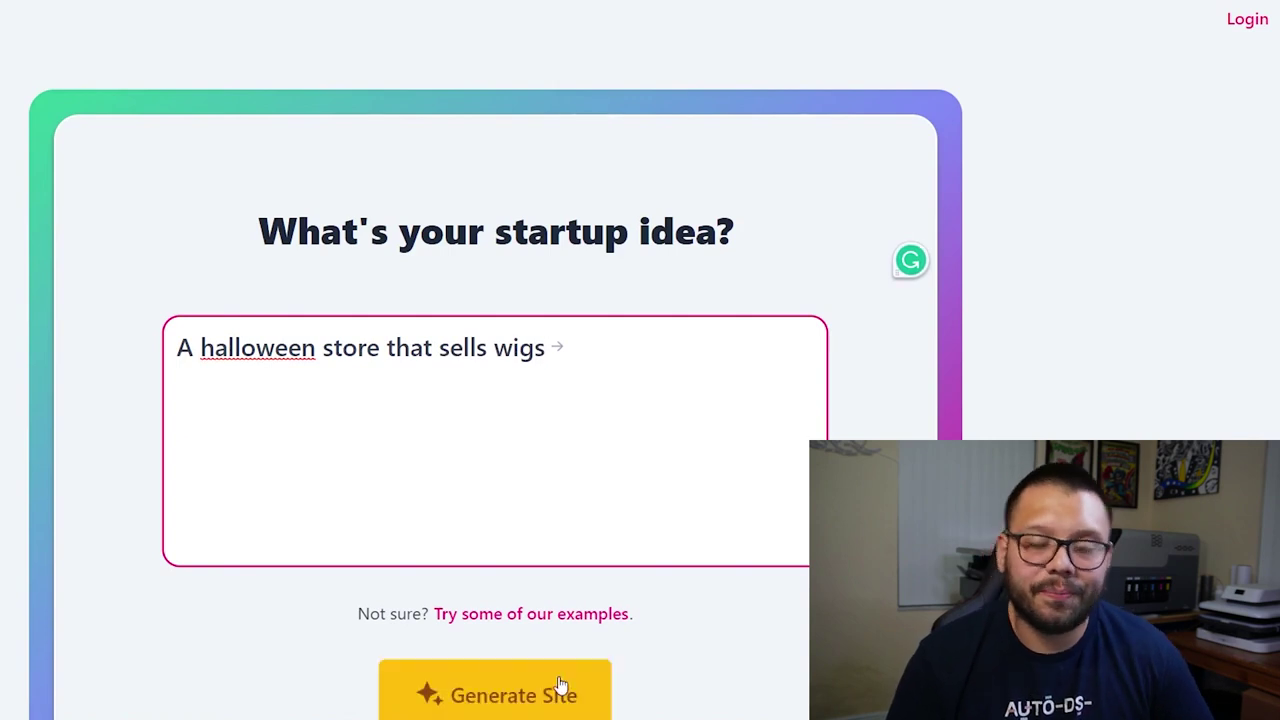
{"action": "scroll", "coordinate": [552, 657], "scroll_direction": "down", "scroll_amount": 1}
{"action": "left_click", "coordinate": [487, 580]}
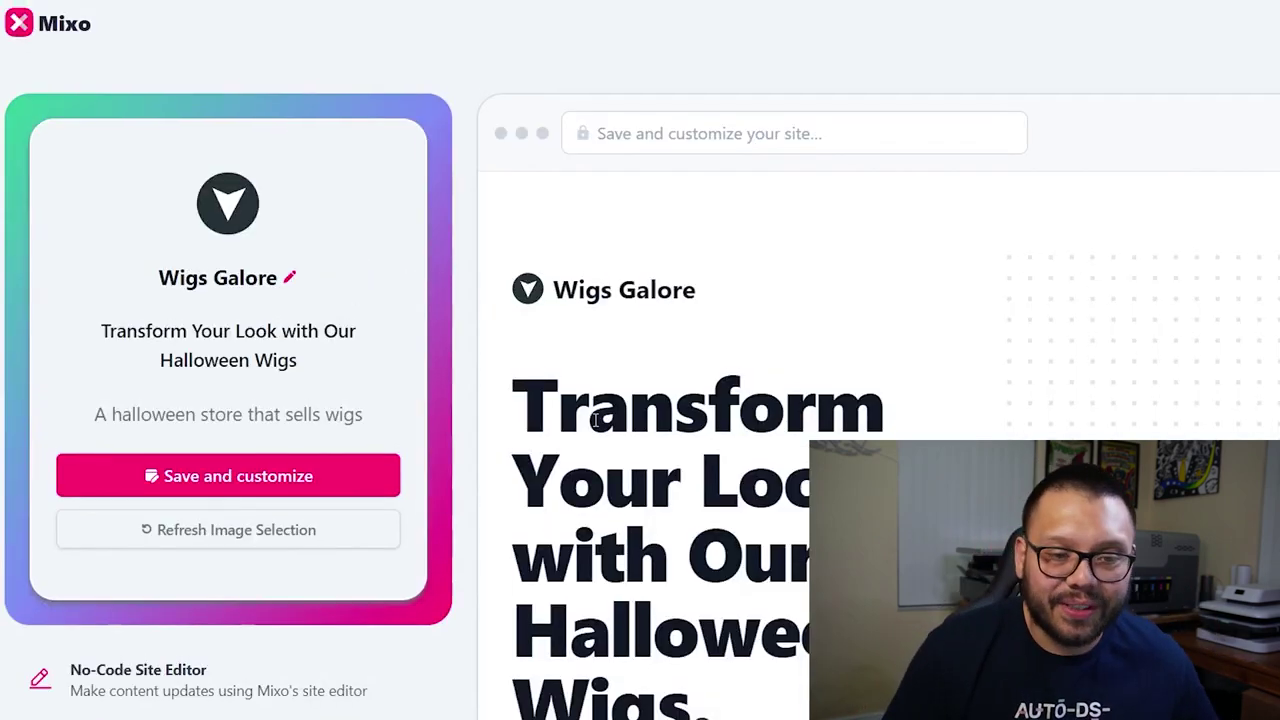
- Review the generated store site's headline, testimonial, images and store name
{"action": "scroll", "coordinate": [1109, 389], "scroll_direction": "down", "scroll_amount": 1}
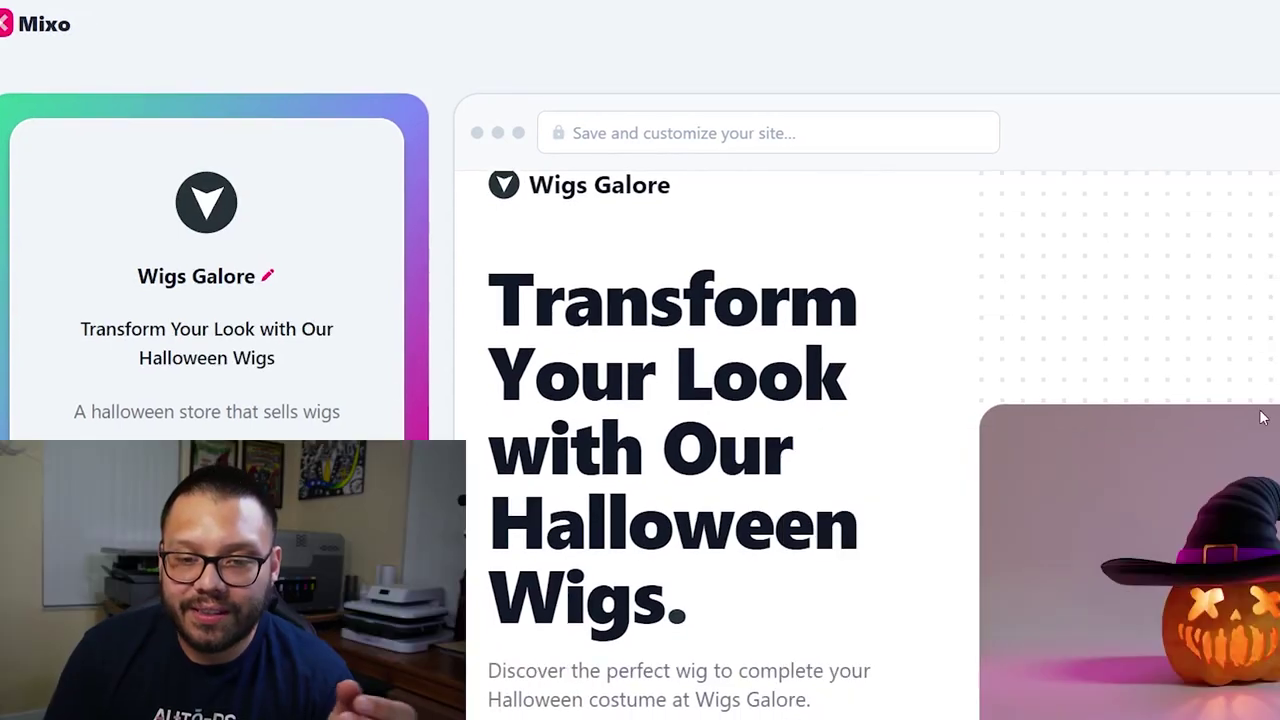
{"action": "scroll", "coordinate": [1262, 430], "scroll_direction": "down", "scroll_amount": 3}
{"action": "scroll", "coordinate": [1270, 420], "scroll_direction": "down", "scroll_amount": 6}
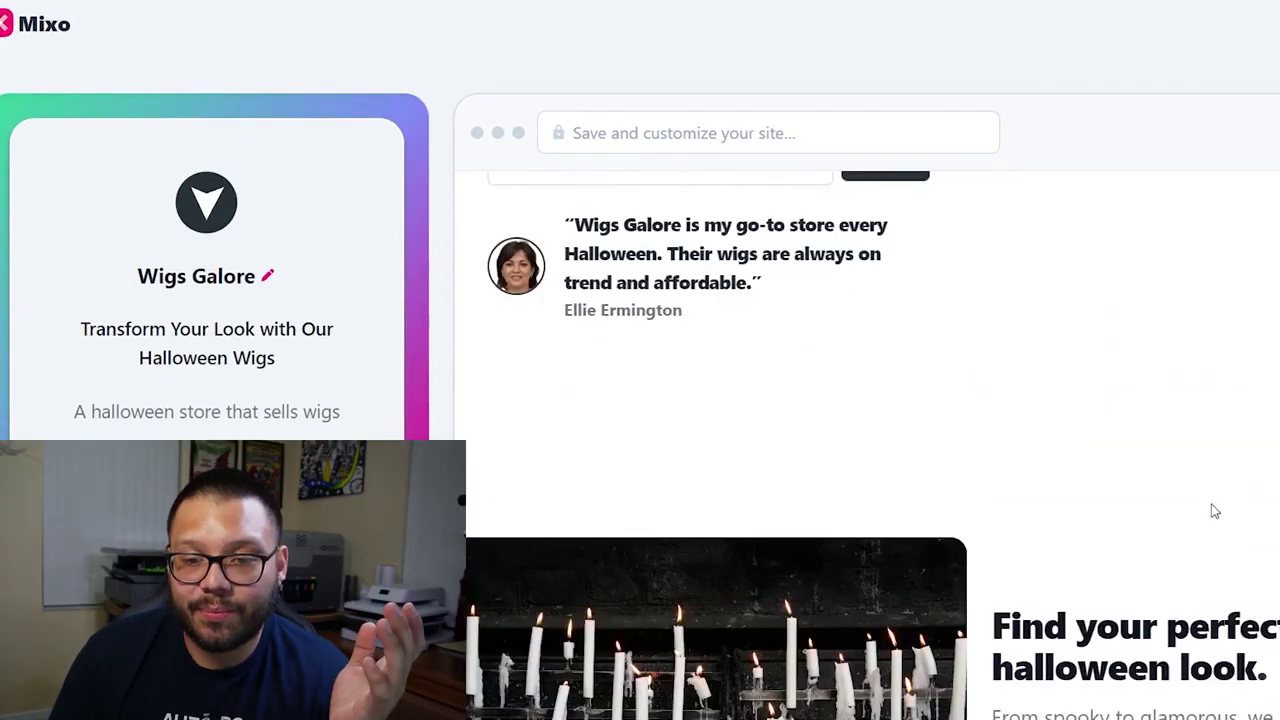
{"action": "scroll", "coordinate": [1218, 510], "scroll_direction": "up", "scroll_amount": 10}
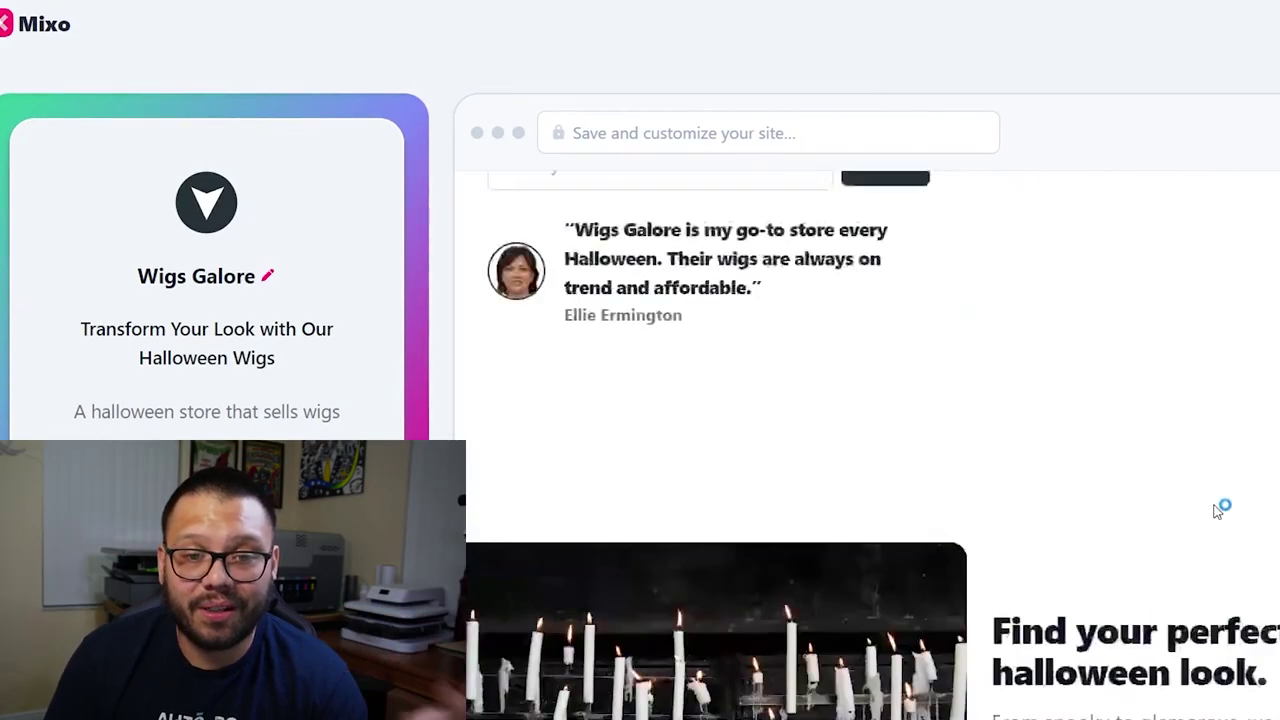
{"action": "scroll", "coordinate": [555, 300], "scroll_direction": "down", "scroll_amount": 2}
{"action": "scroll", "coordinate": [620, 400], "scroll_direction": "up", "scroll_amount": 2}
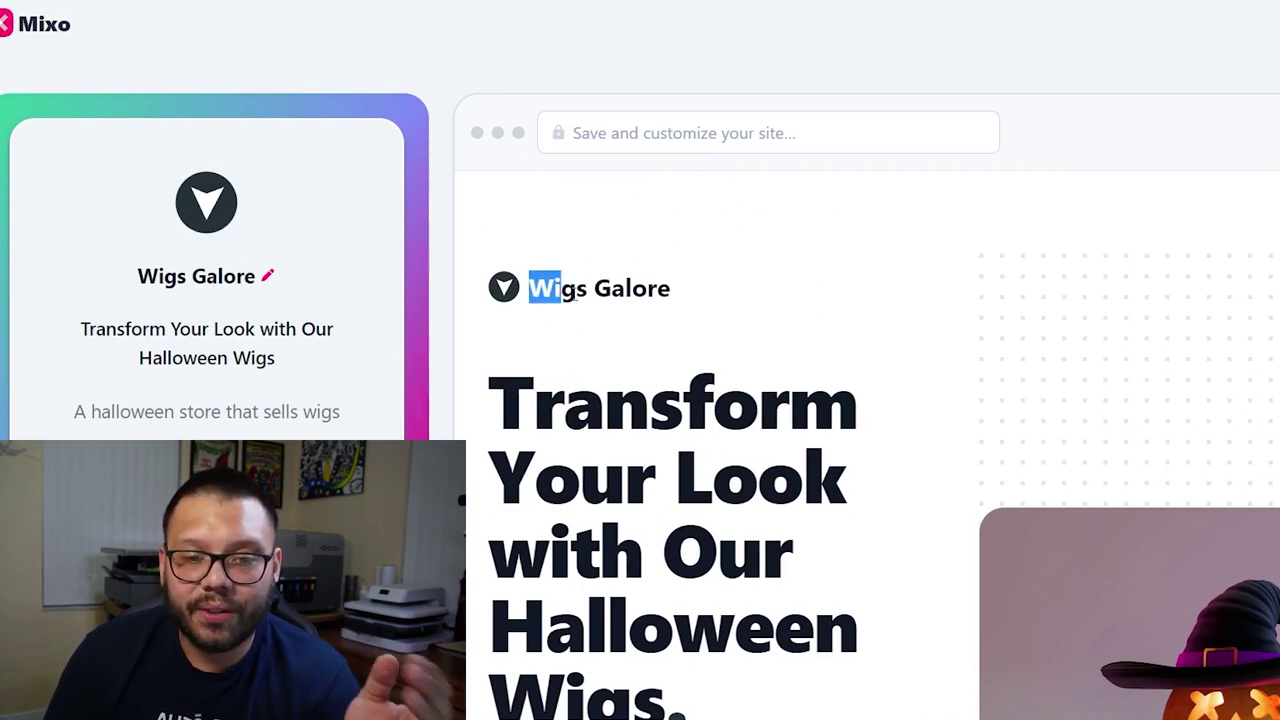
- Examine the Wigs Galore hero section, from the store name and tagline to the email sign-up field
{"action": "triple_click", "coordinate": [547, 290]}
{"action": "left_click", "coordinate": [776, 311]}
{"action": "scroll", "coordinate": [903, 411], "scroll_direction": "down", "scroll_amount": 2}
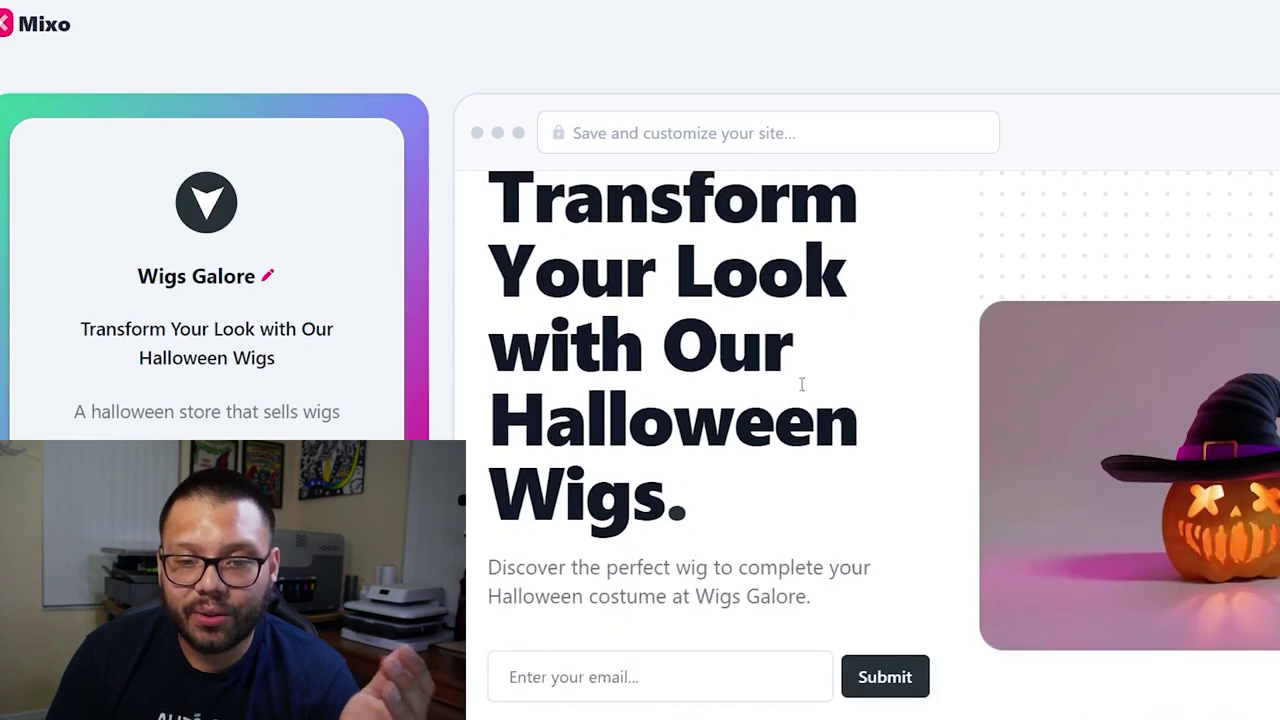
{"action": "scroll", "coordinate": [829, 492], "scroll_direction": "down", "scroll_amount": 3}
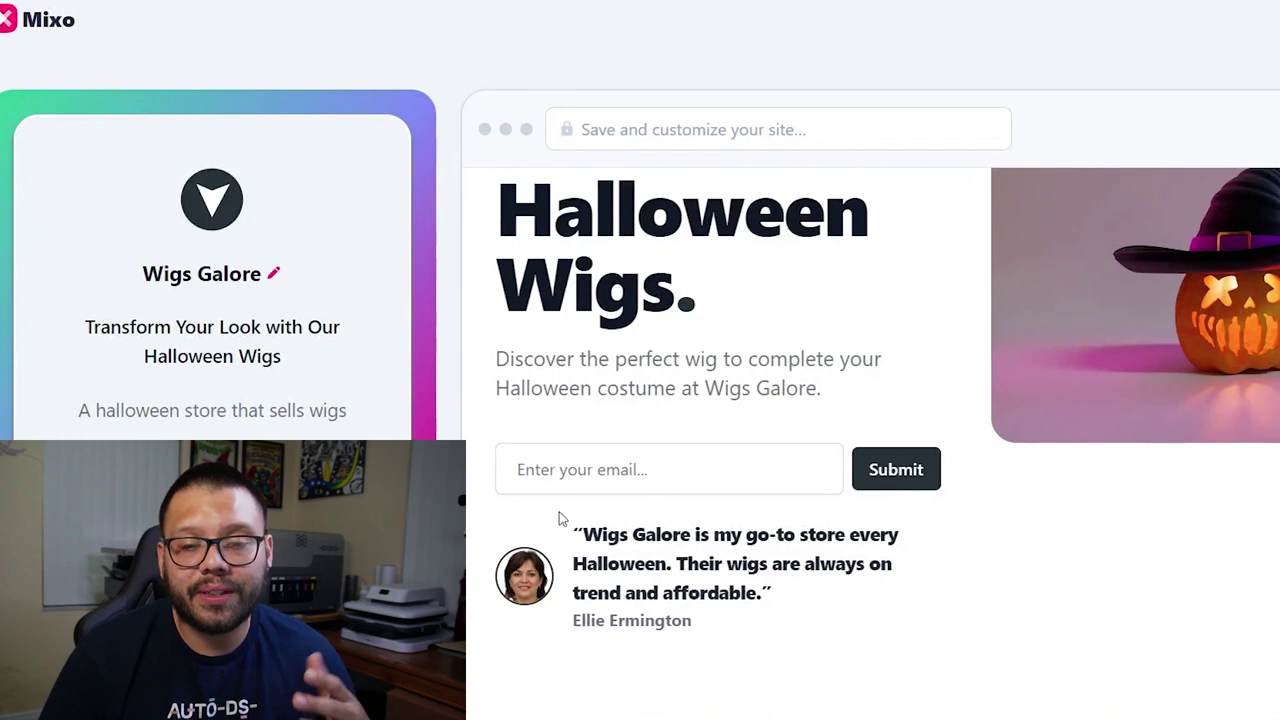
{"action": "left_click", "coordinate": [424, 477]}
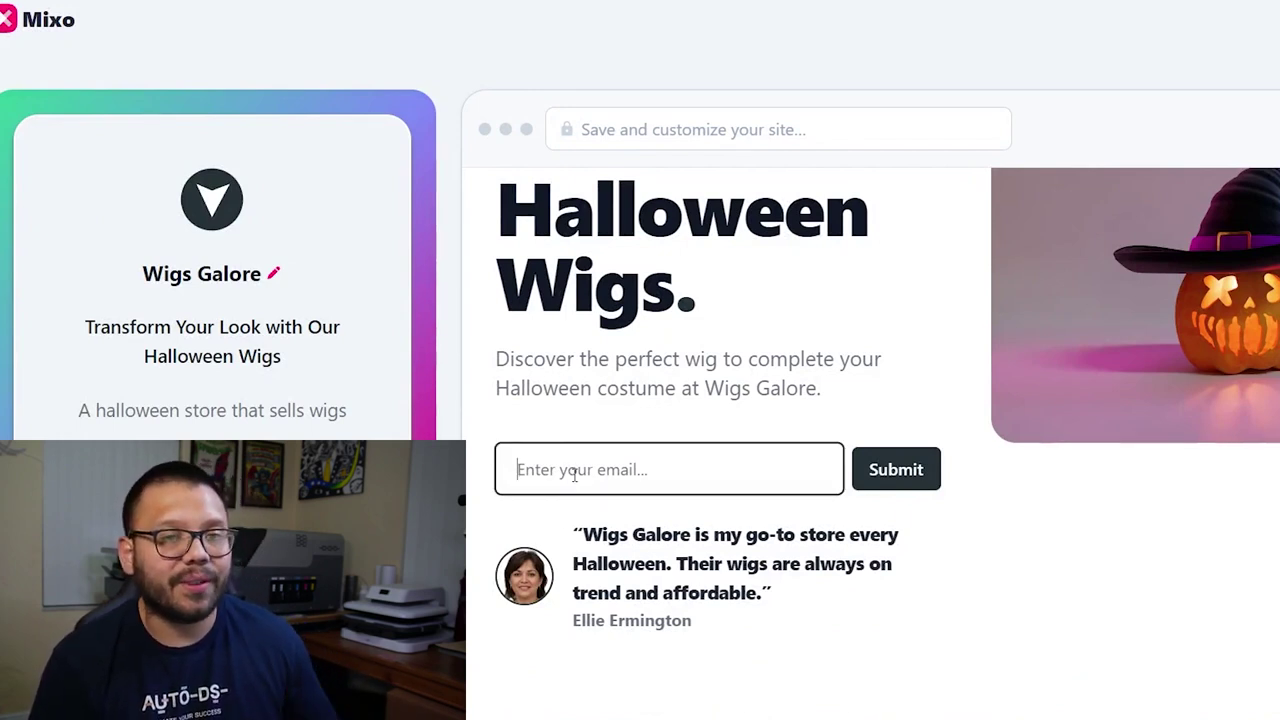
- Look through the site's feature sections, customer quote and closing shop-now section, and return to the start of the page
{"action": "scroll", "coordinate": [900, 344], "scroll_direction": "down", "scroll_amount": 3}
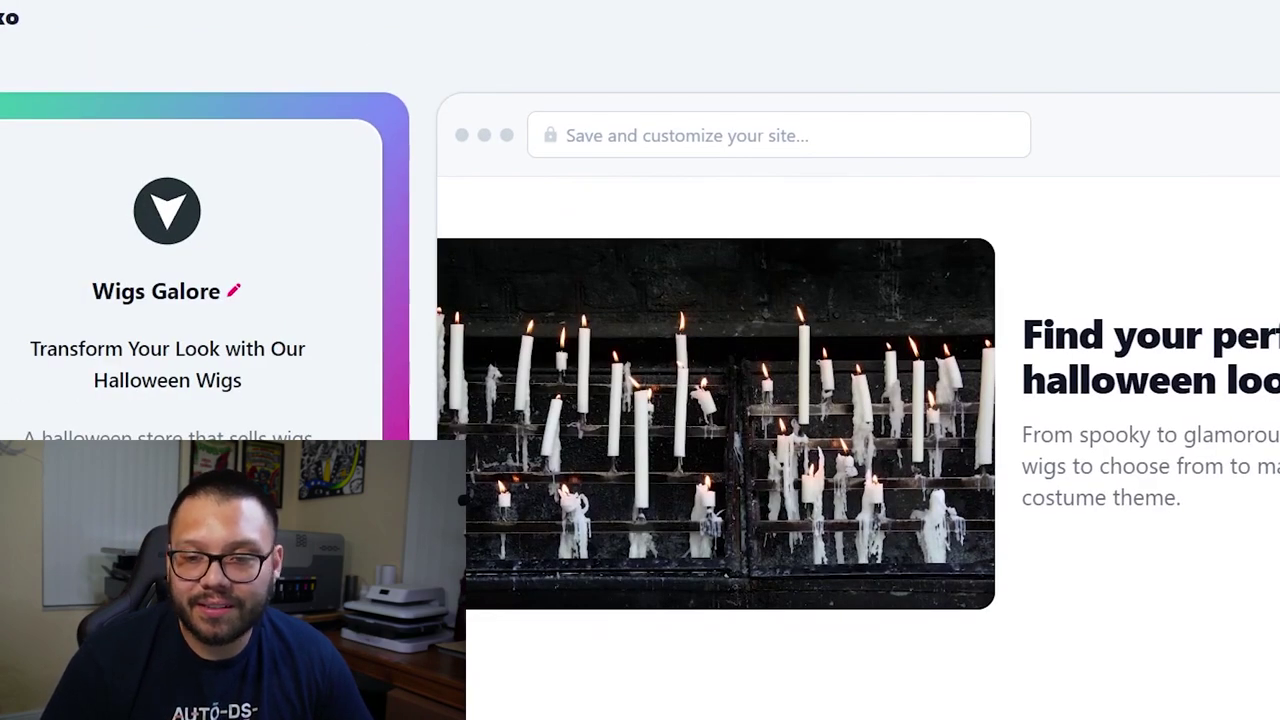
{"action": "scroll", "coordinate": [1023, 529], "scroll_direction": "down", "scroll_amount": 3}
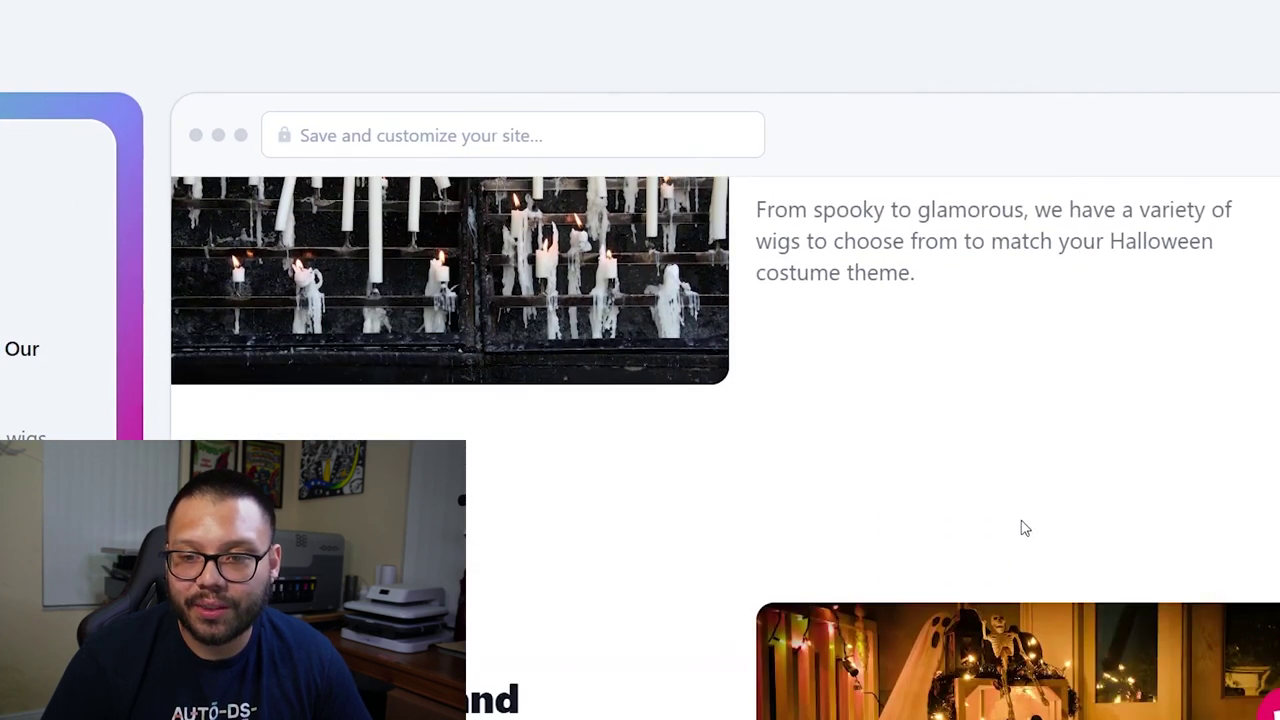
{"action": "scroll", "coordinate": [1045, 502], "scroll_direction": "down", "scroll_amount": 2}
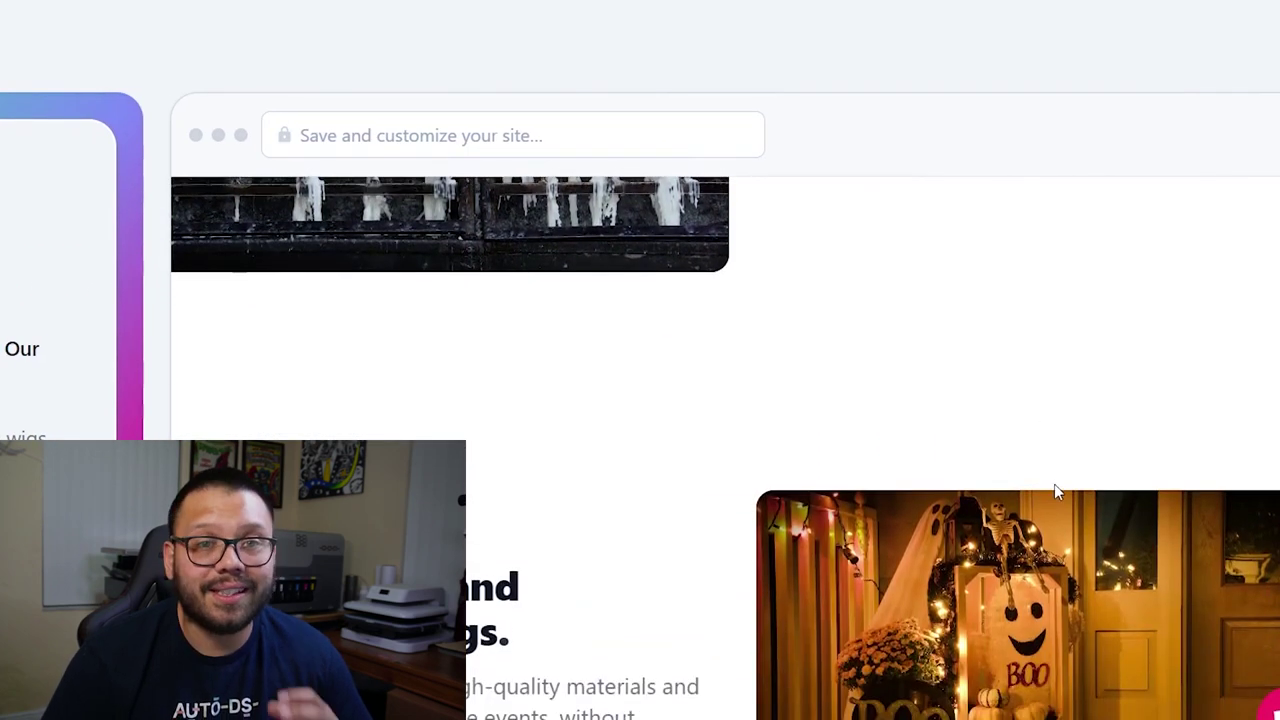
{"action": "scroll", "coordinate": [1054, 484], "scroll_direction": "down", "scroll_amount": 2}
{"action": "scroll", "coordinate": [1056, 482], "scroll_direction": "down", "scroll_amount": 8}
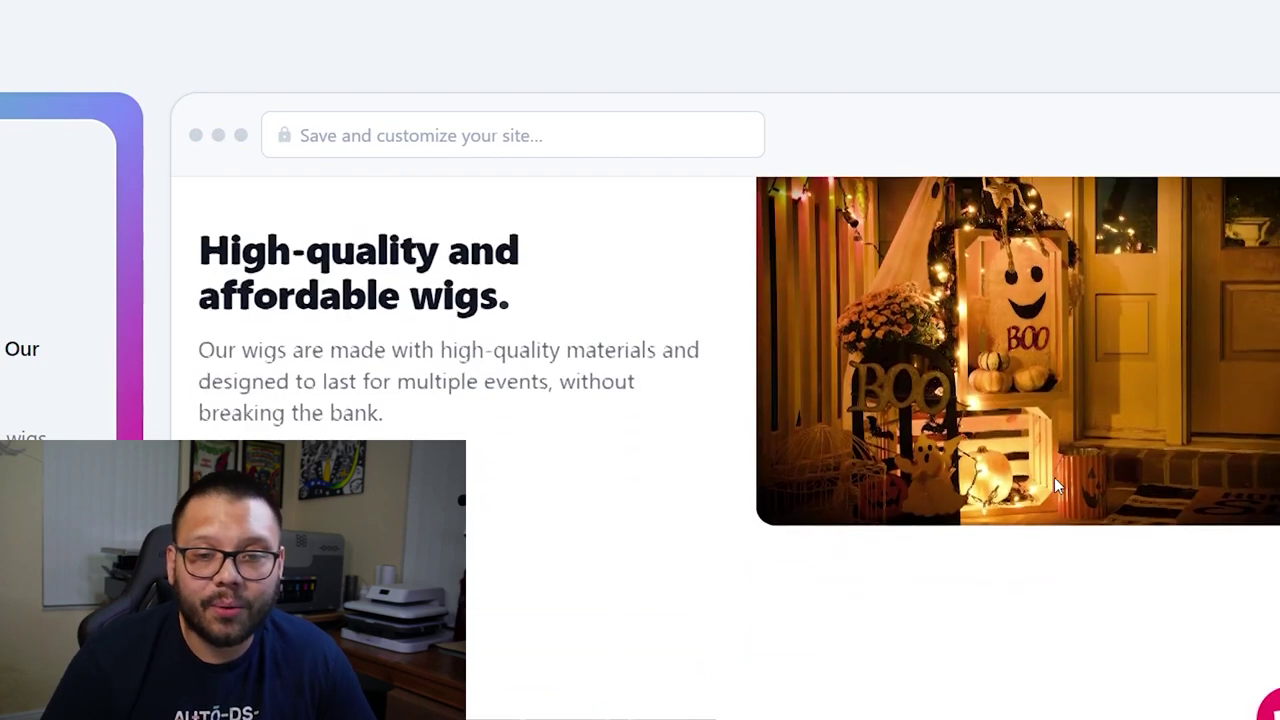
{"action": "scroll", "coordinate": [1056, 486], "scroll_direction": "down", "scroll_amount": 5}
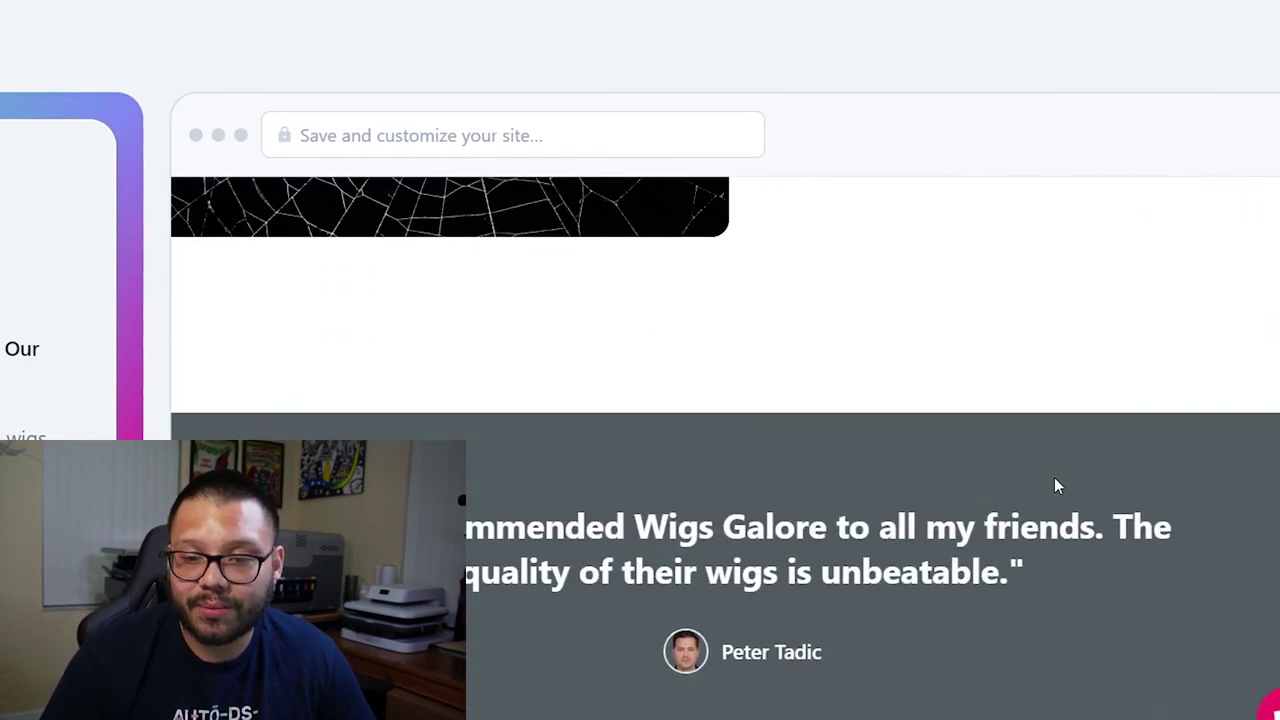
{"action": "scroll", "coordinate": [954, 415], "scroll_direction": "down", "scroll_amount": 3}
{"action": "scroll", "coordinate": [955, 415], "scroll_direction": "down", "scroll_amount": 3}
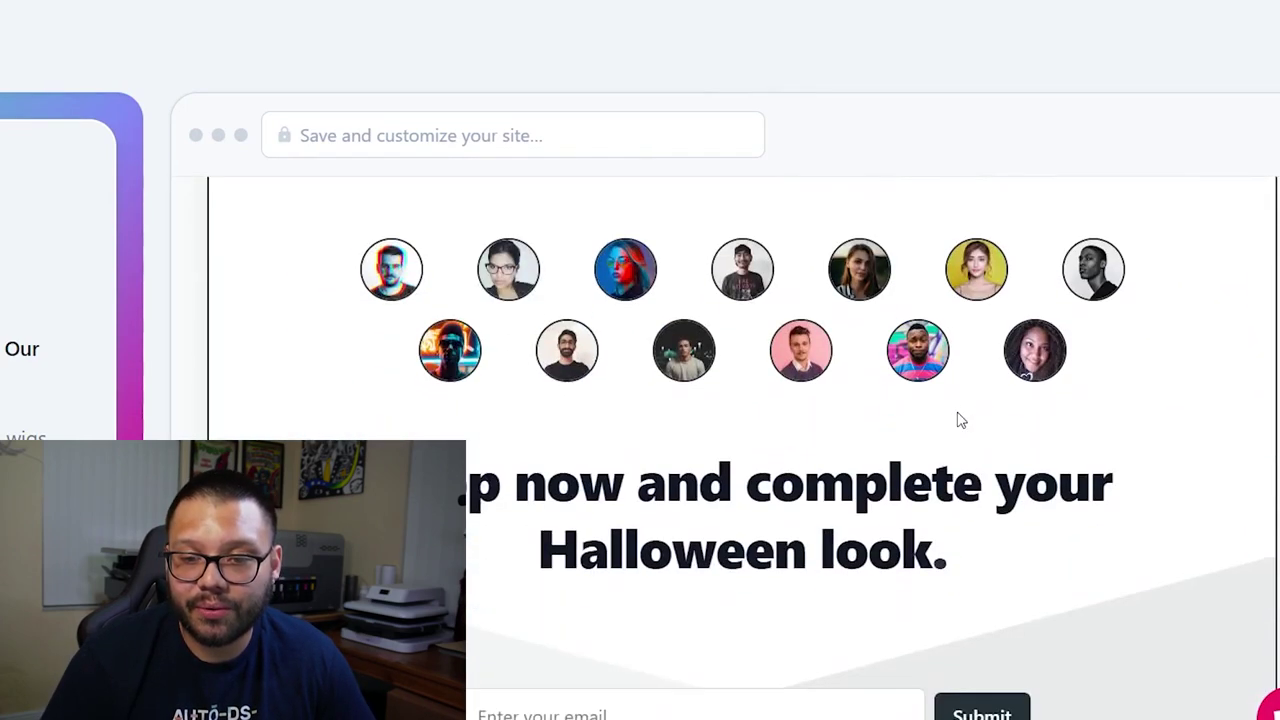
{"action": "scroll", "coordinate": [871, 475], "scroll_direction": "down", "scroll_amount": 1}
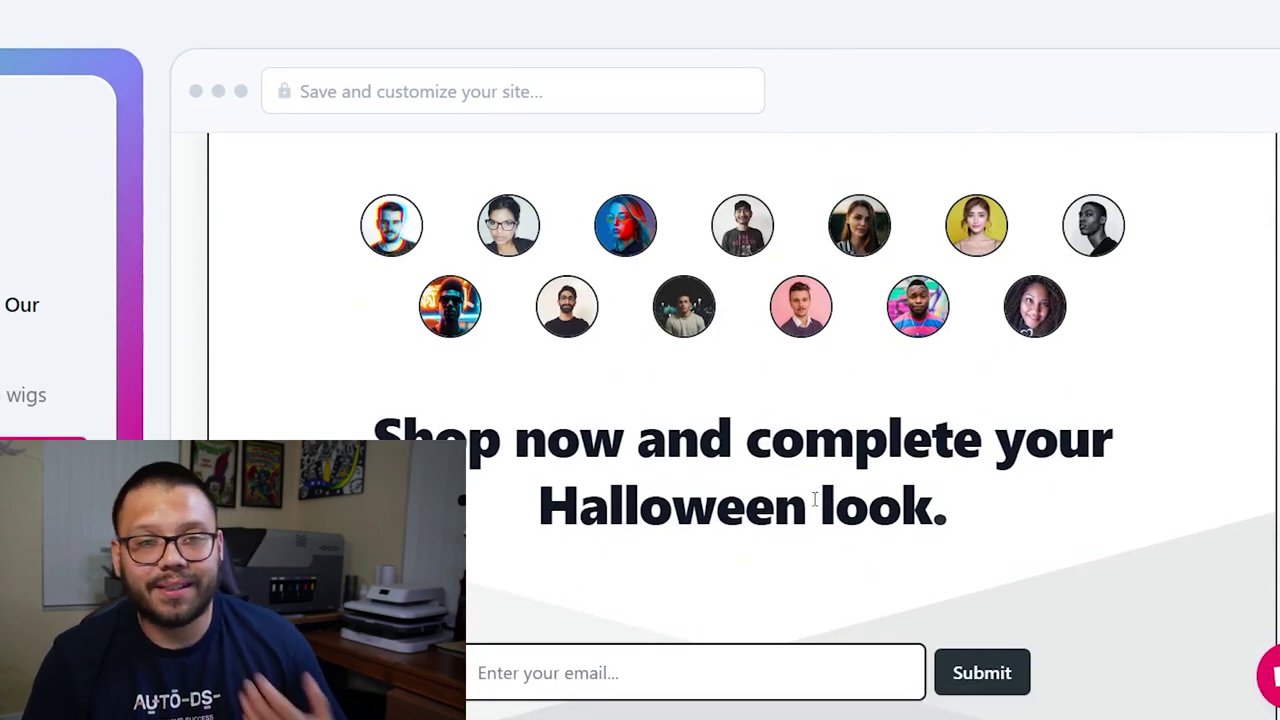
{"action": "scroll", "coordinate": [943, 534], "scroll_direction": "up", "scroll_amount": 20}
{"action": "scroll", "coordinate": [949, 540], "scroll_direction": "up", "scroll_amount": 2}
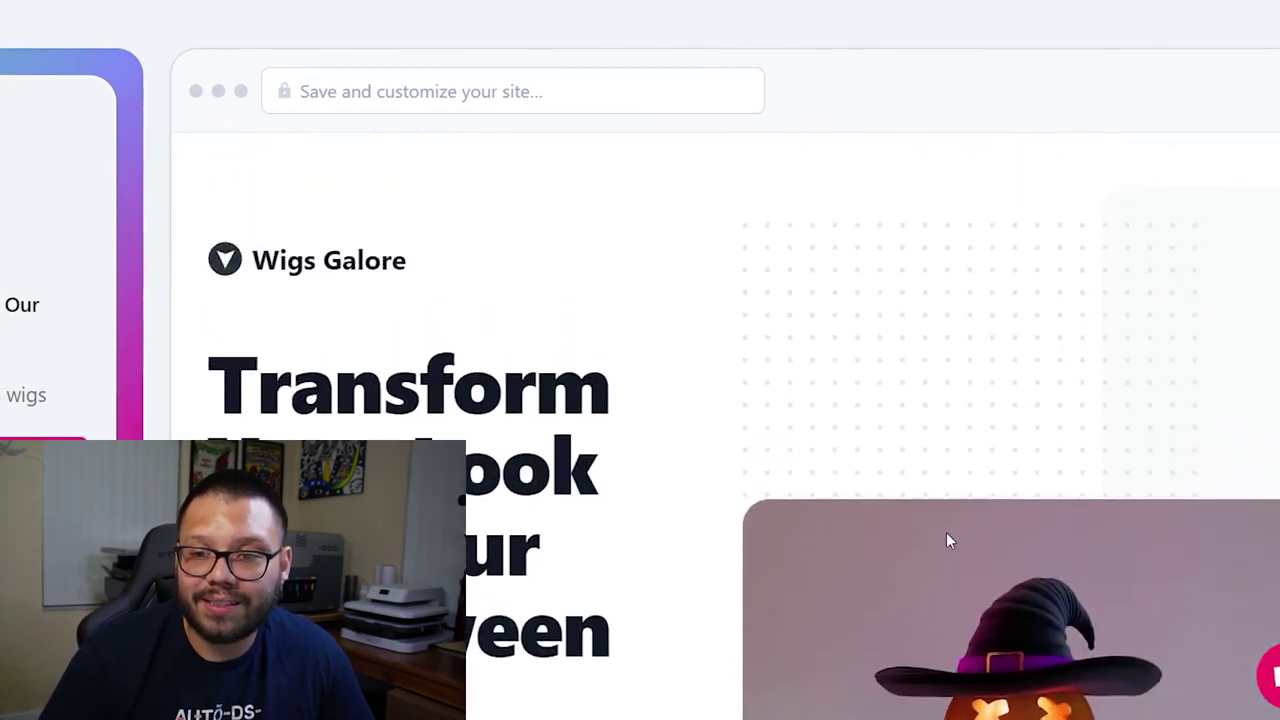